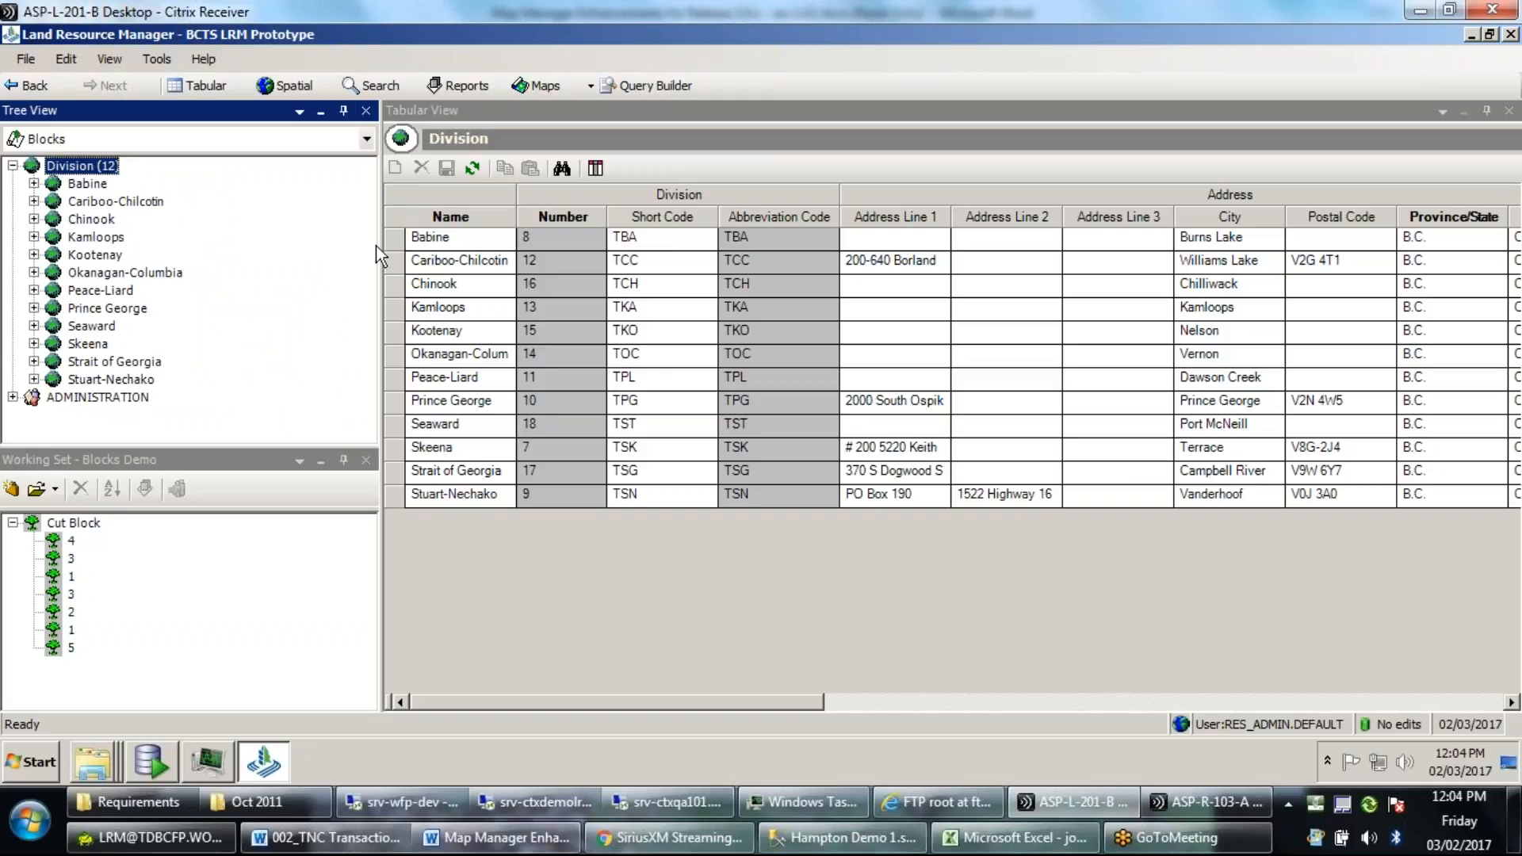
# Narrow the tree view pane, open the Query Builder and widen its window to show more result columns.
pyautogui.moveTo(378, 246); pyautogui.dragTo(270, 224)
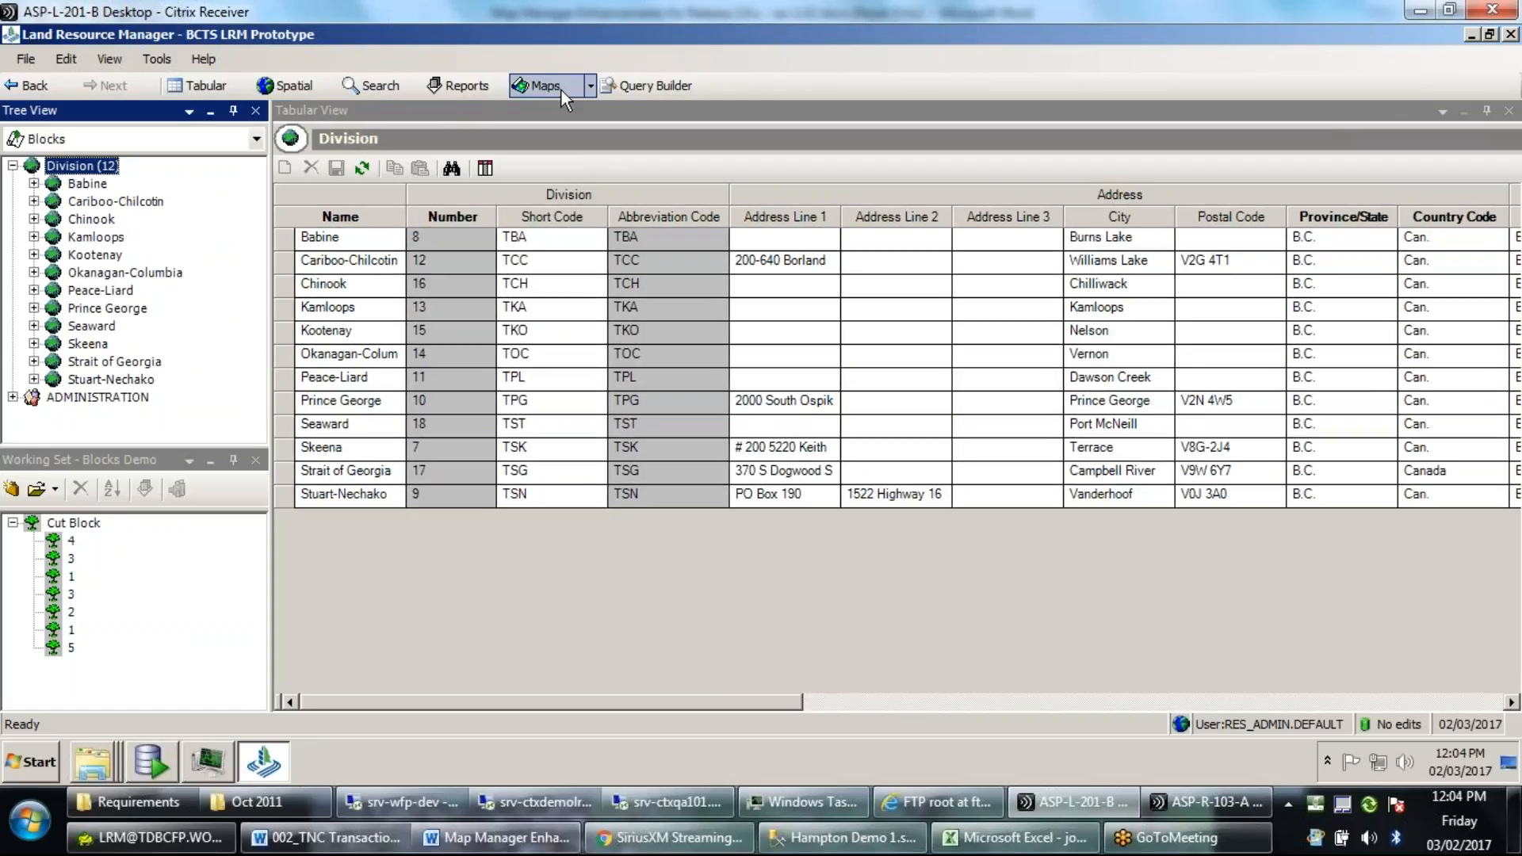
pyautogui.click(629, 84)
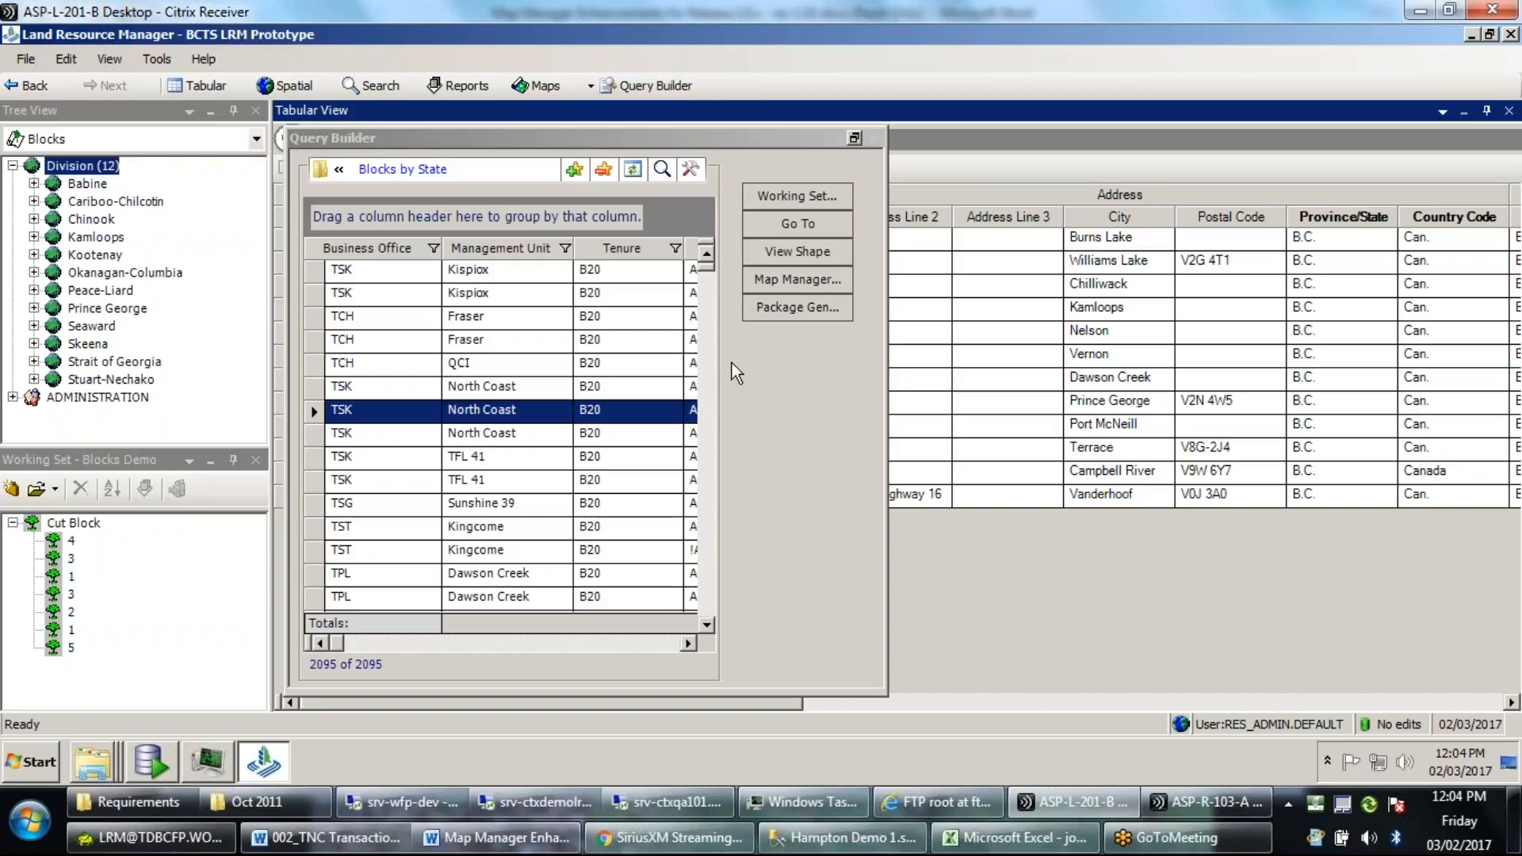
pyautogui.moveTo(887, 408); pyautogui.dragTo(1183, 399)
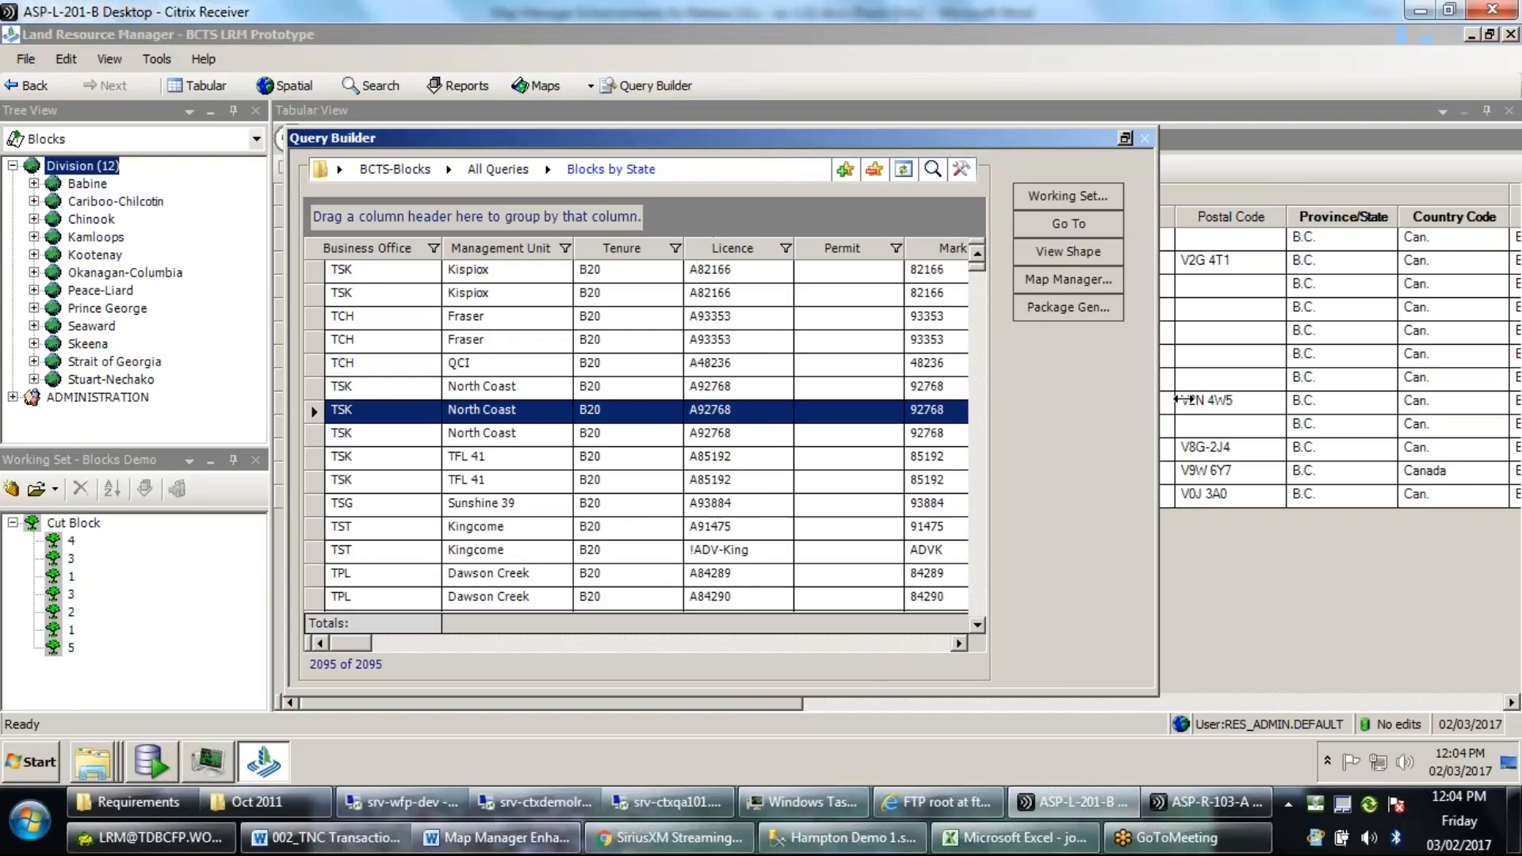
# Choose the Blocks by State query from All Queries under the BCTS-Blocks info type.
pyautogui.click(340, 170)
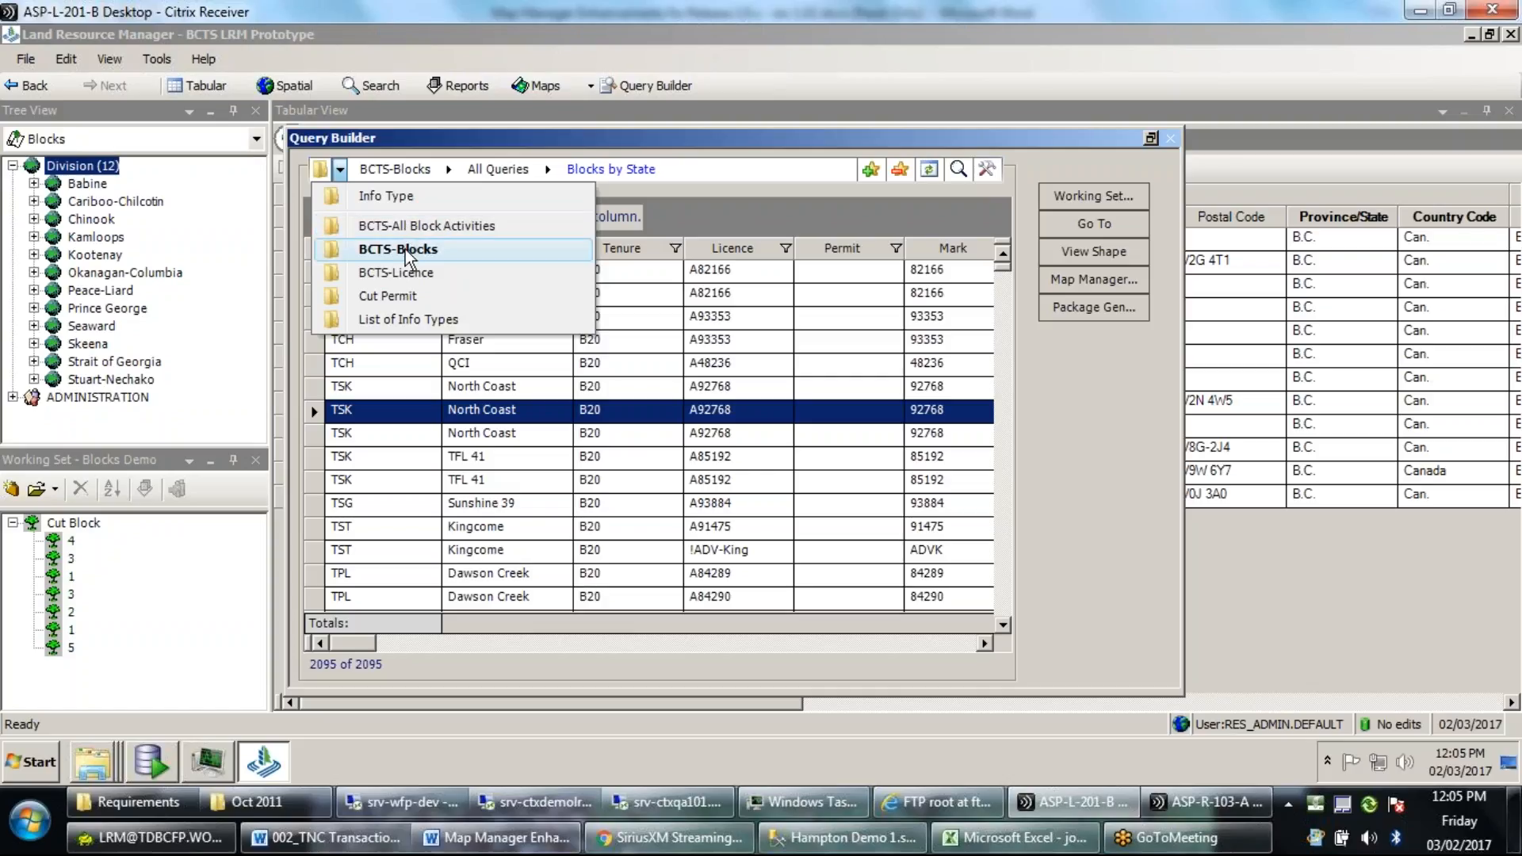
pyautogui.click(406, 248)
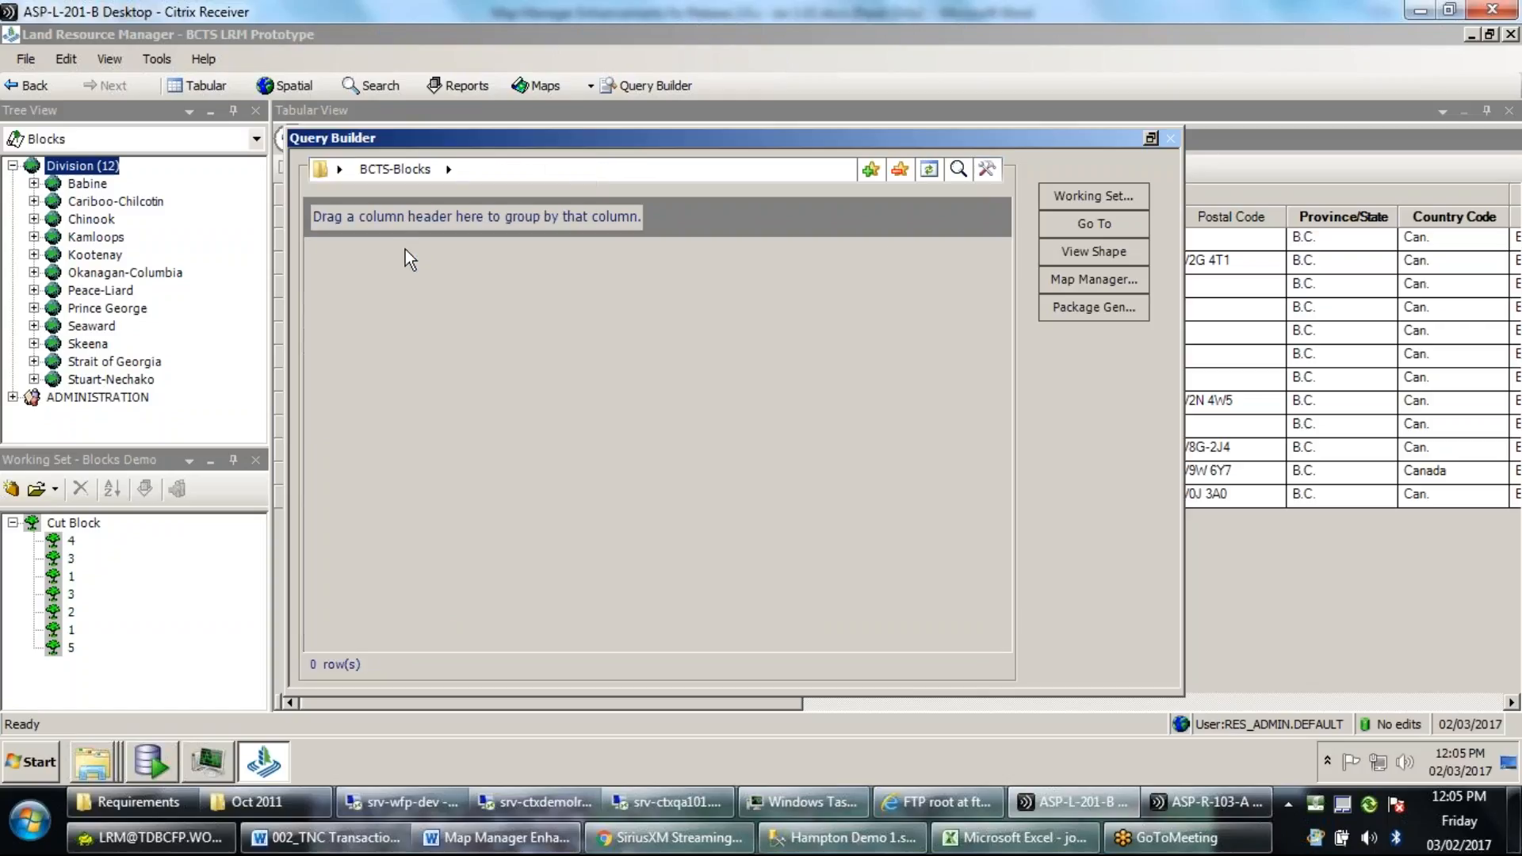
pyautogui.click(450, 169)
pyautogui.click(479, 191)
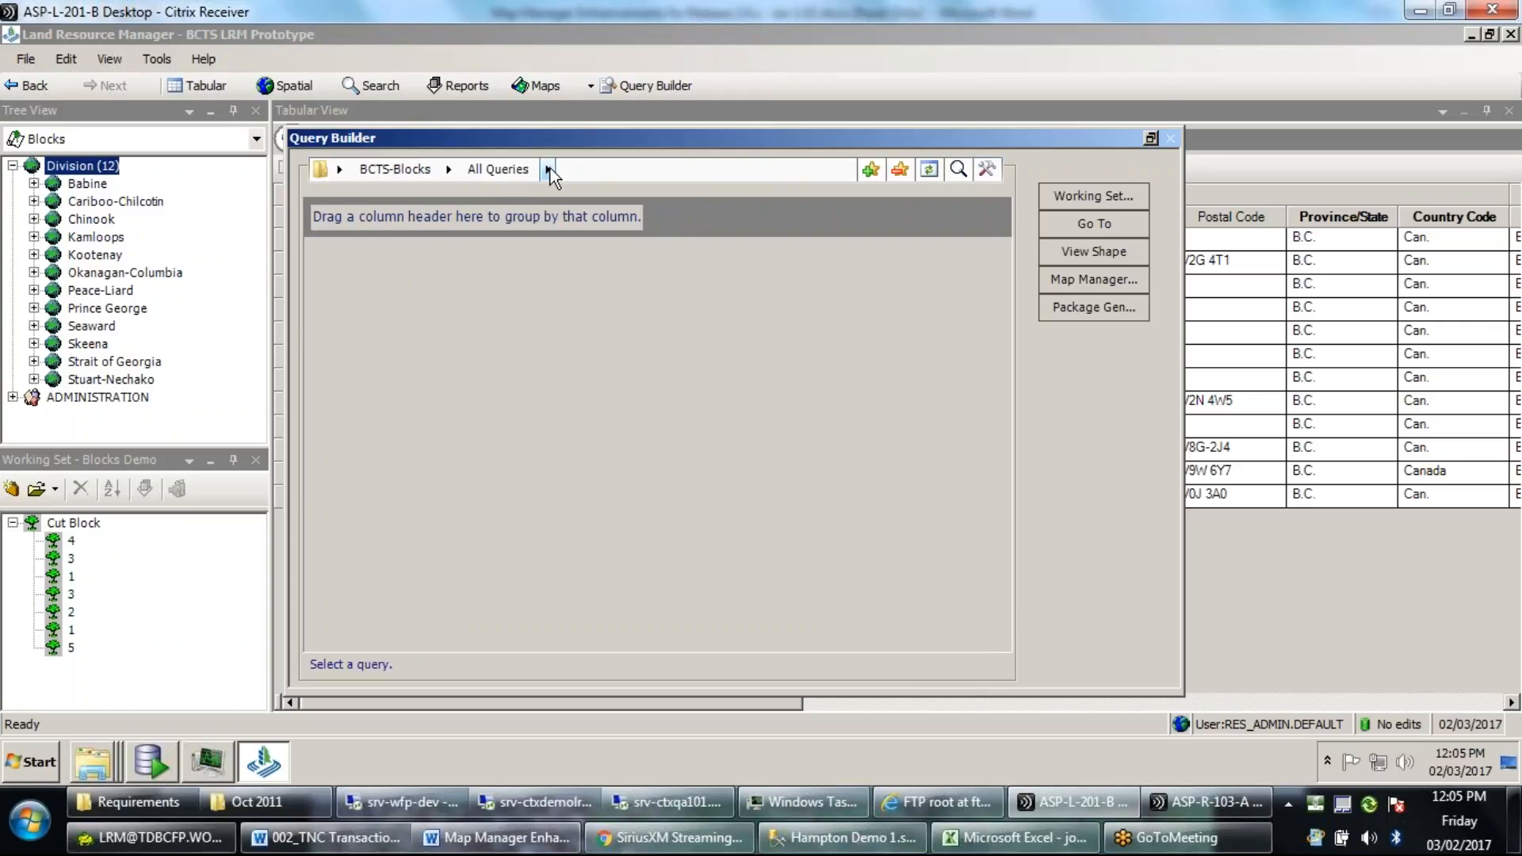
pyautogui.click(548, 168)
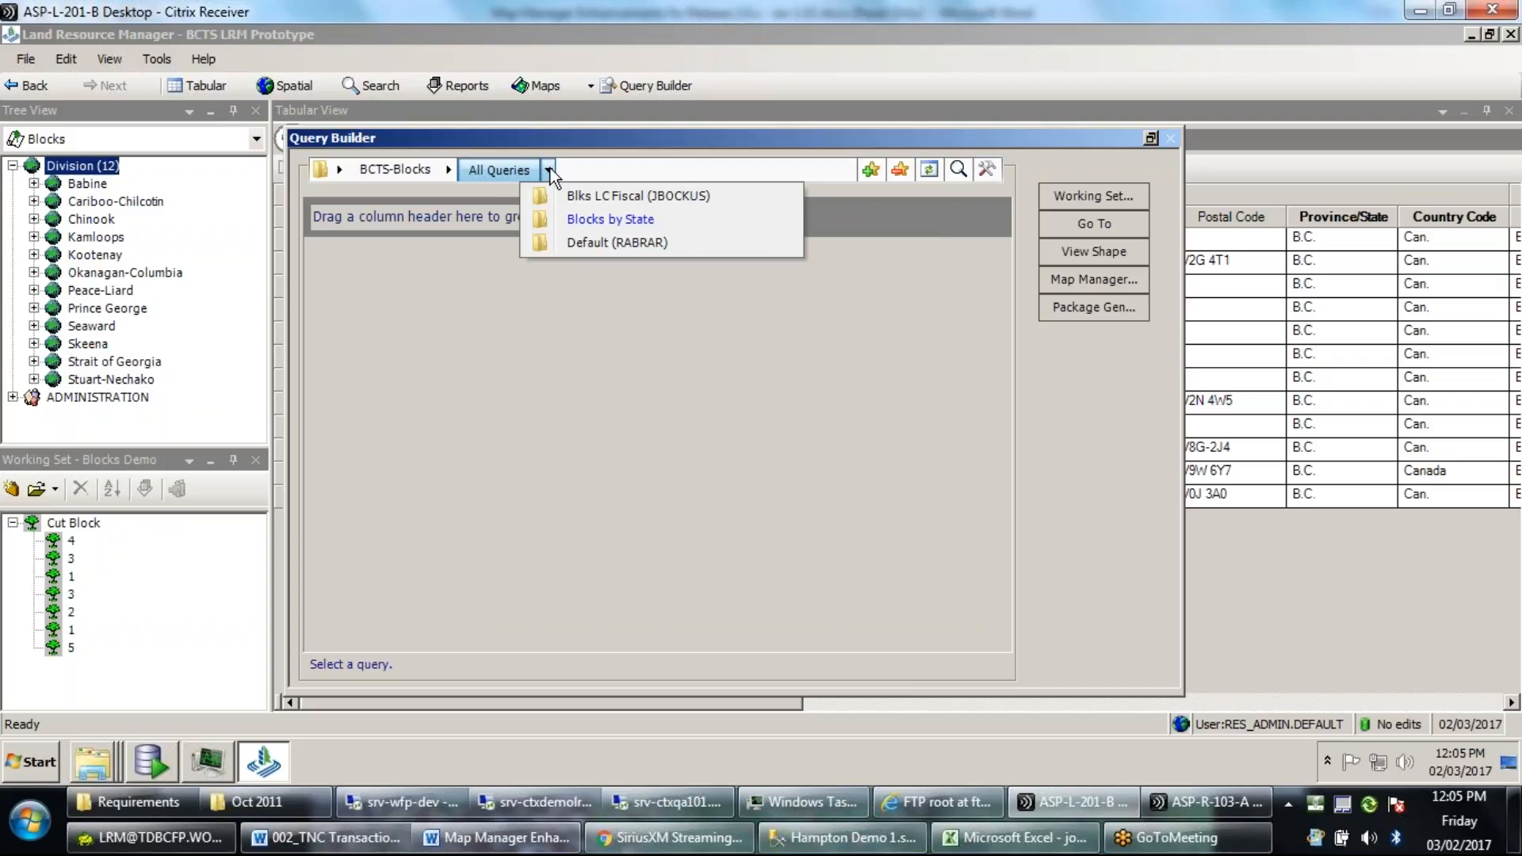
pyautogui.click(592, 220)
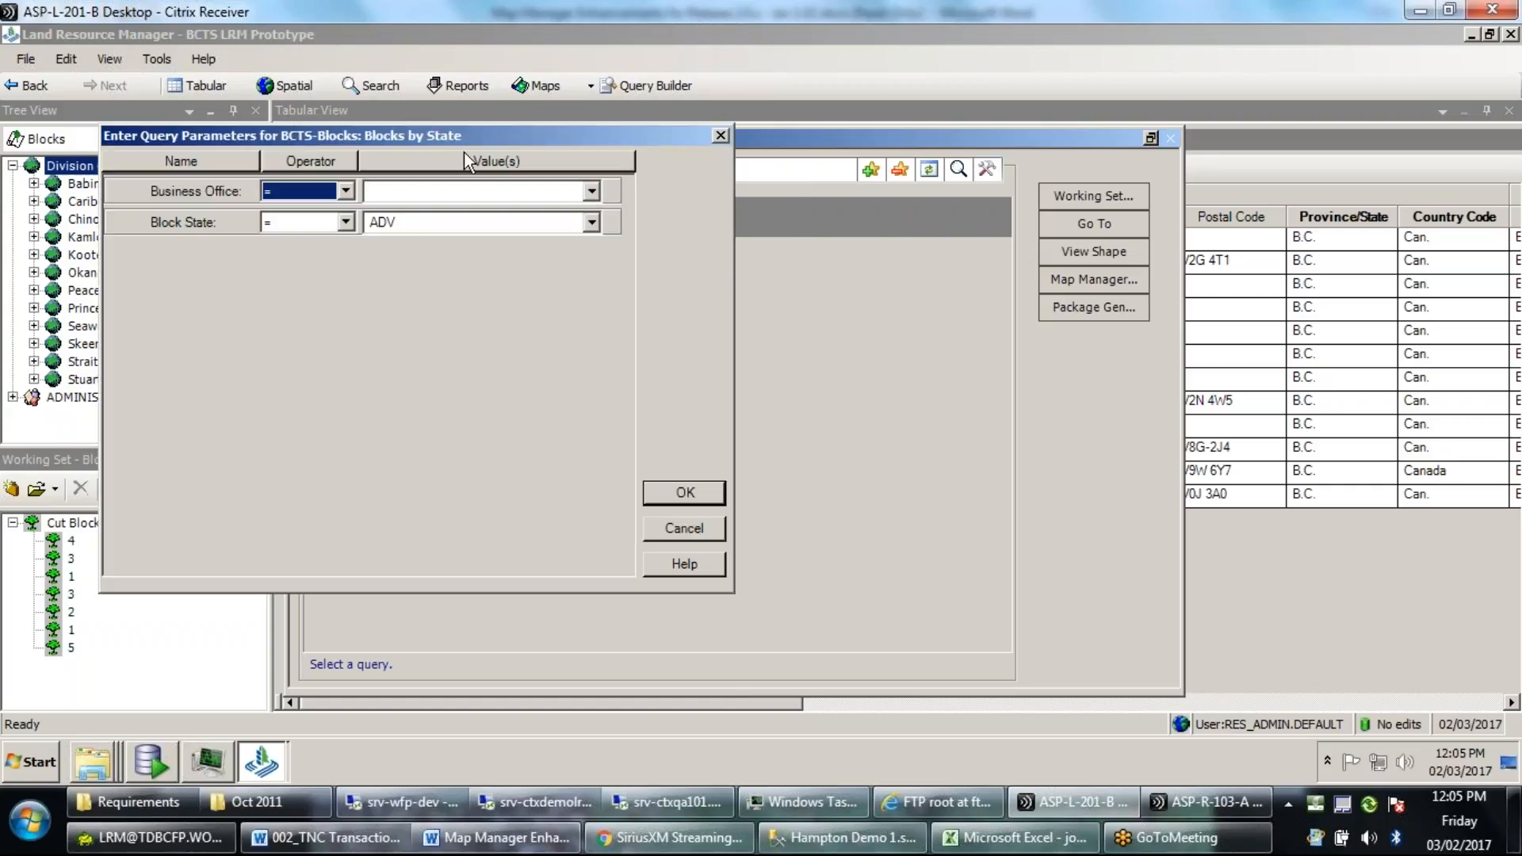
# Run the query with Business Office left blank and Block State equal to ADV.
pyautogui.click(591, 191)
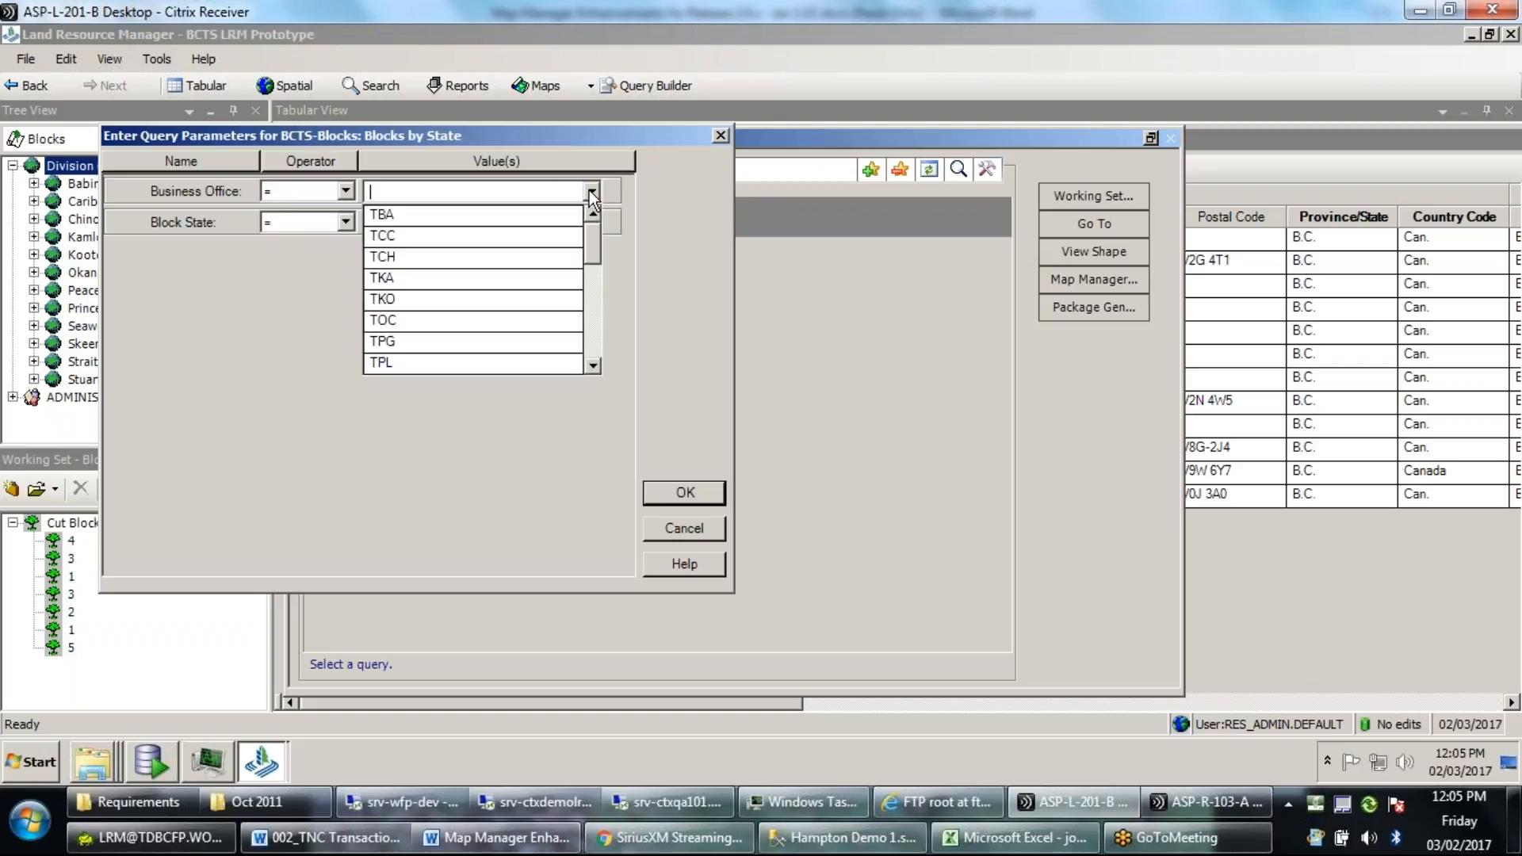
pyautogui.click(590, 191)
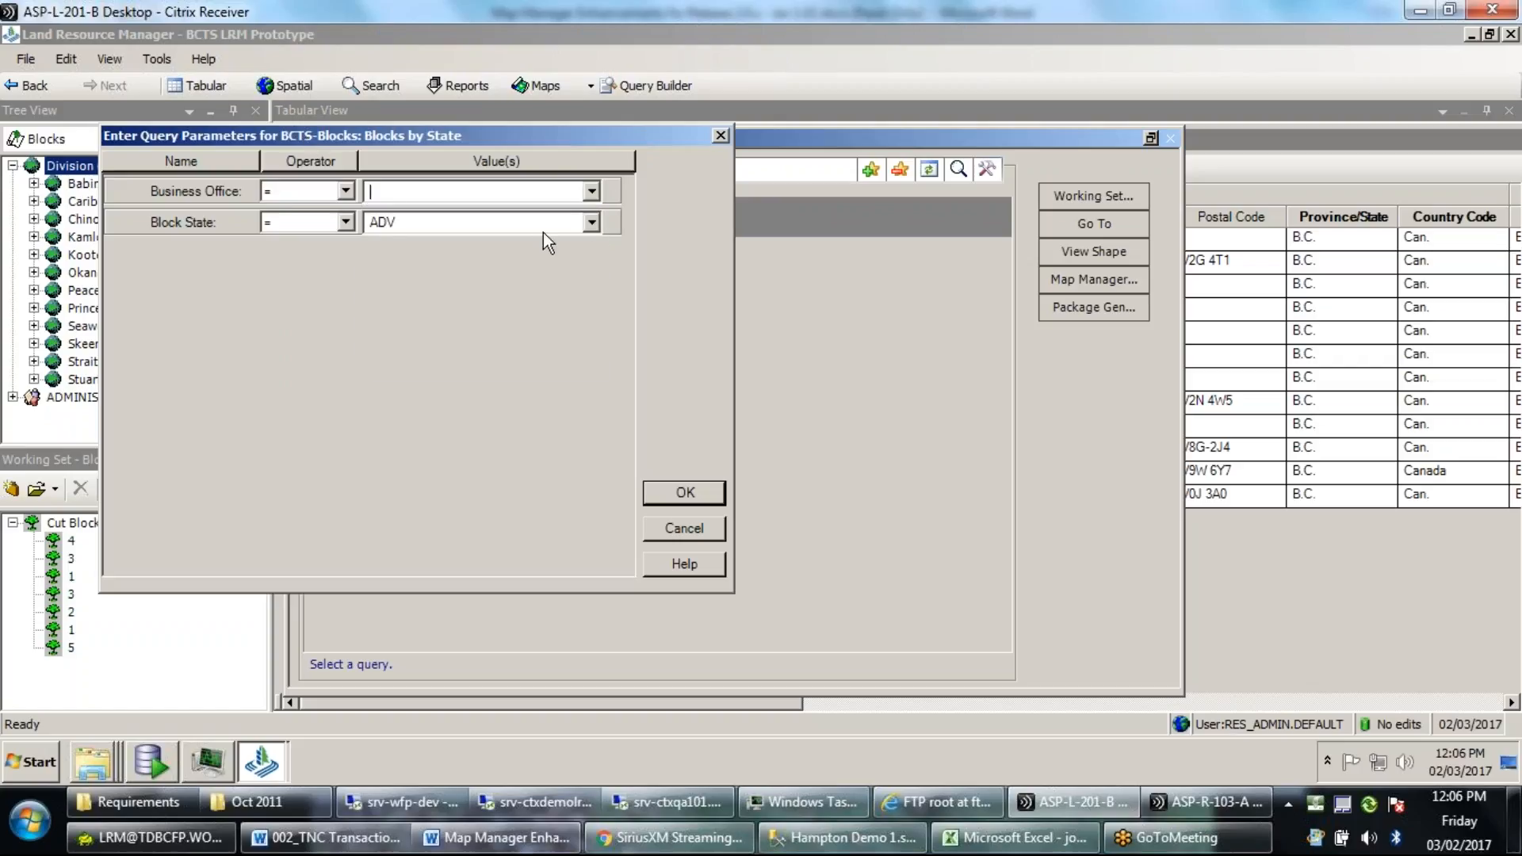
pyautogui.click(407, 224)
pyautogui.click(684, 493)
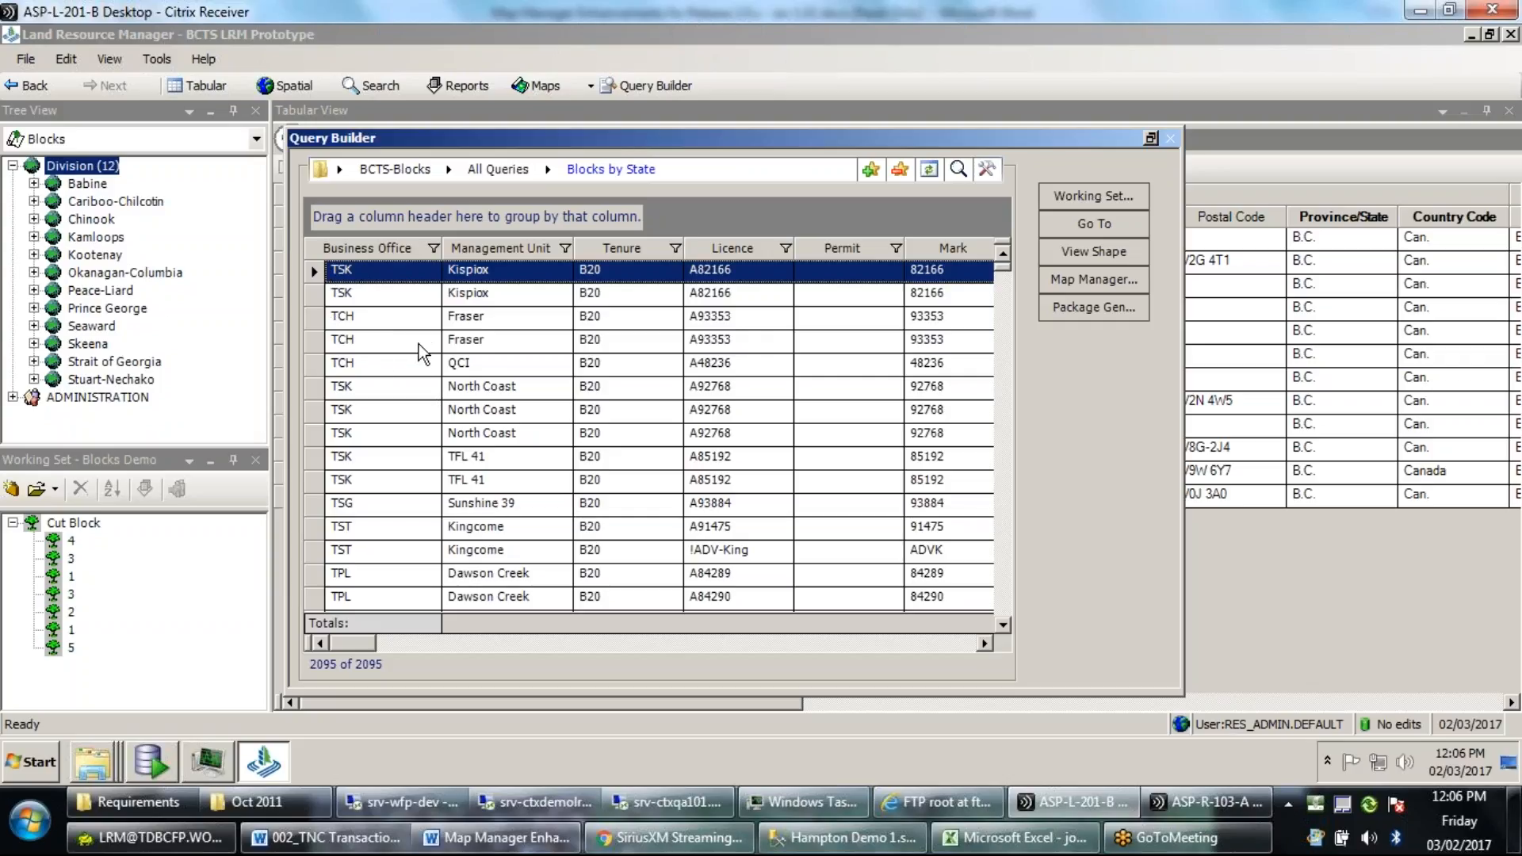
# Move the Business Office column after Management Unit and sort the rows by Business Office, with Management Unit as the second sort level.
pyautogui.rightClick(422, 312)
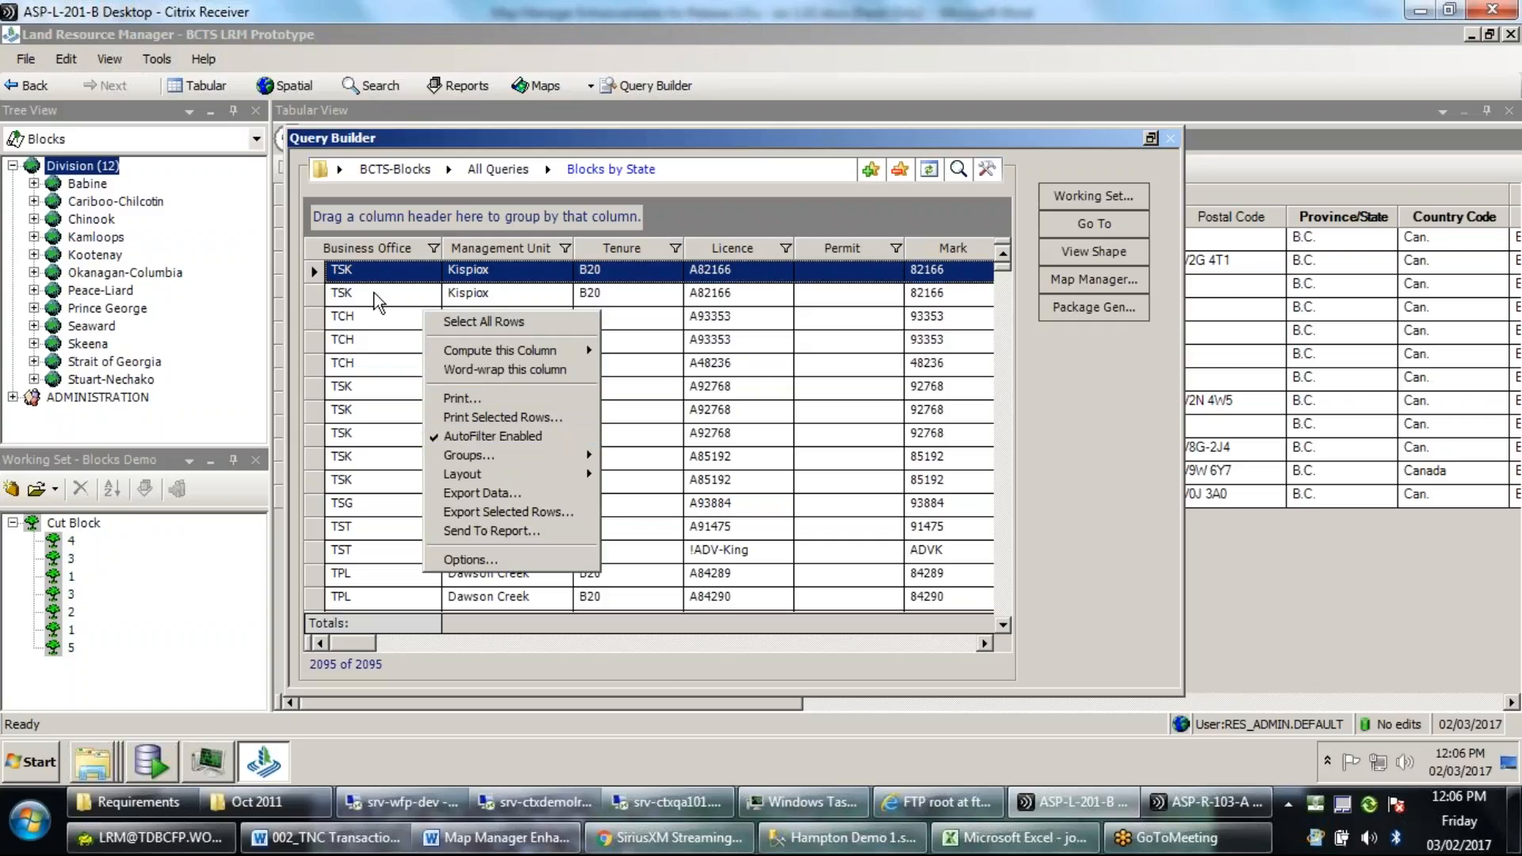
pyautogui.moveTo(376, 251); pyautogui.dragTo(567, 255)
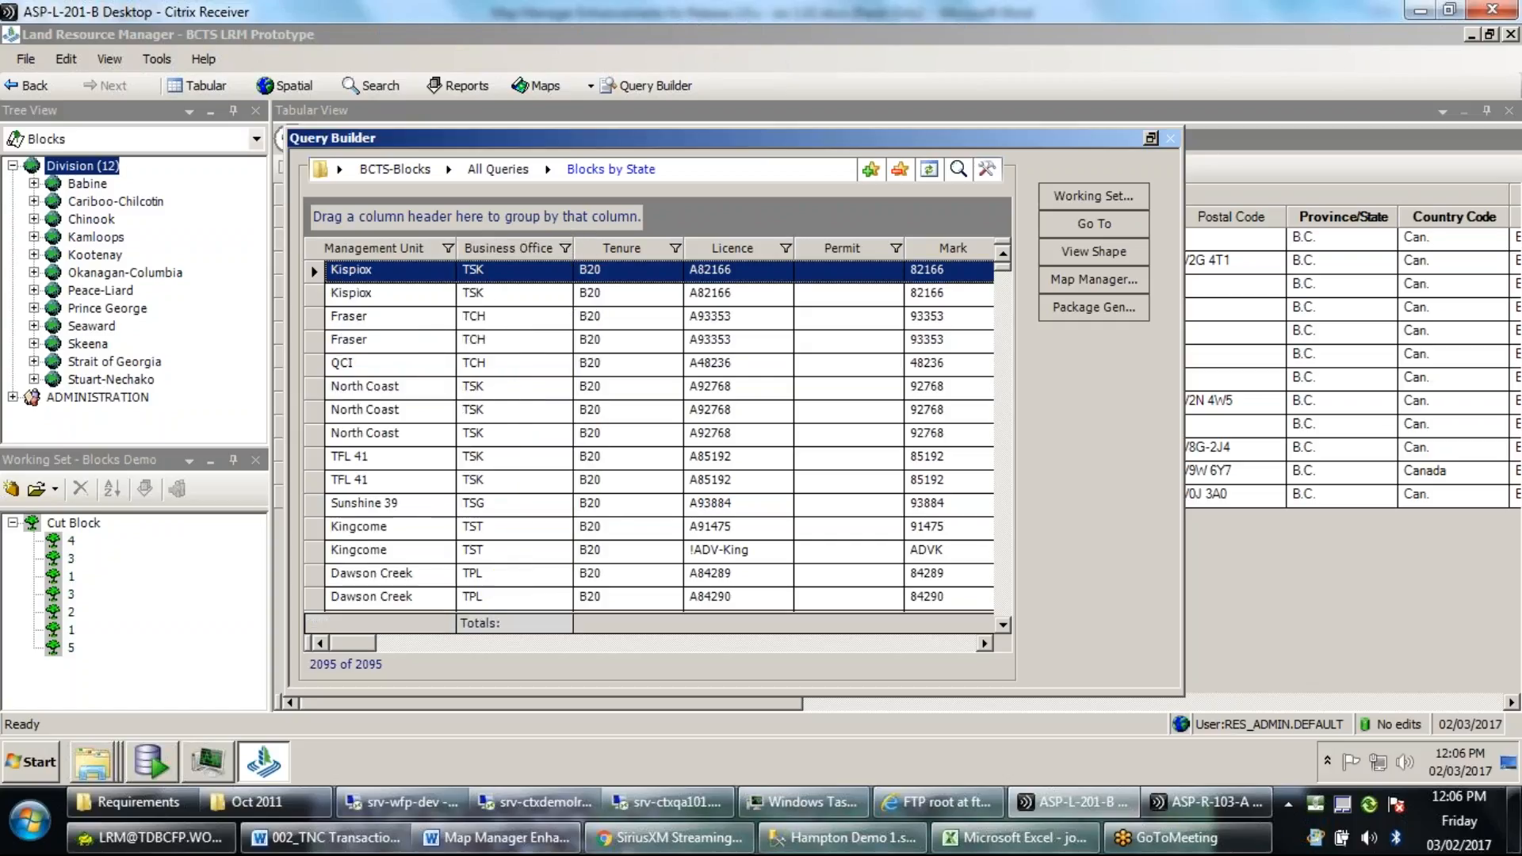
pyautogui.click(406, 250)
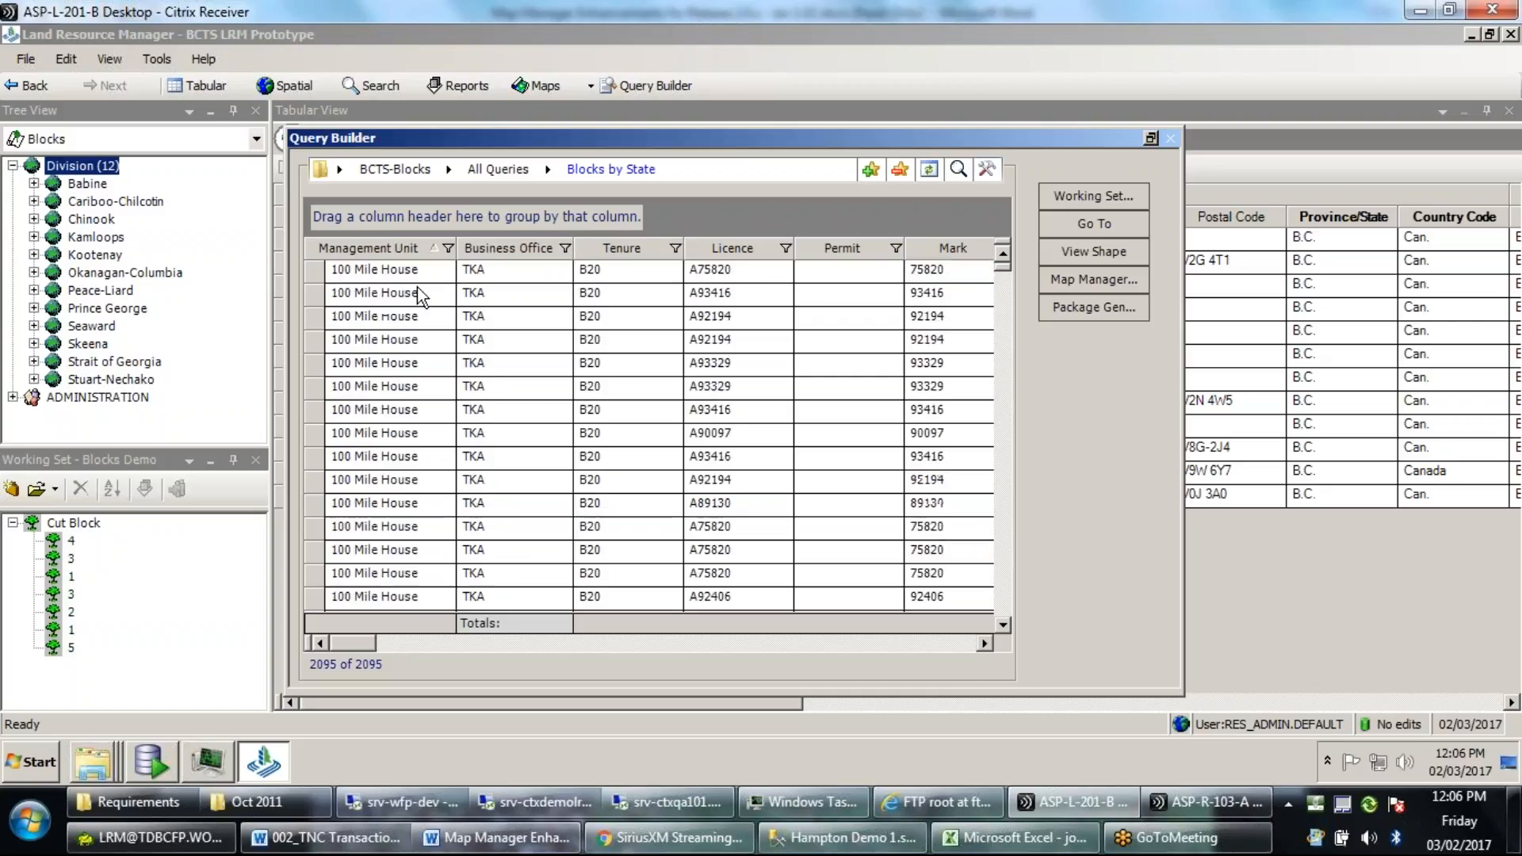
pyautogui.click(520, 246)
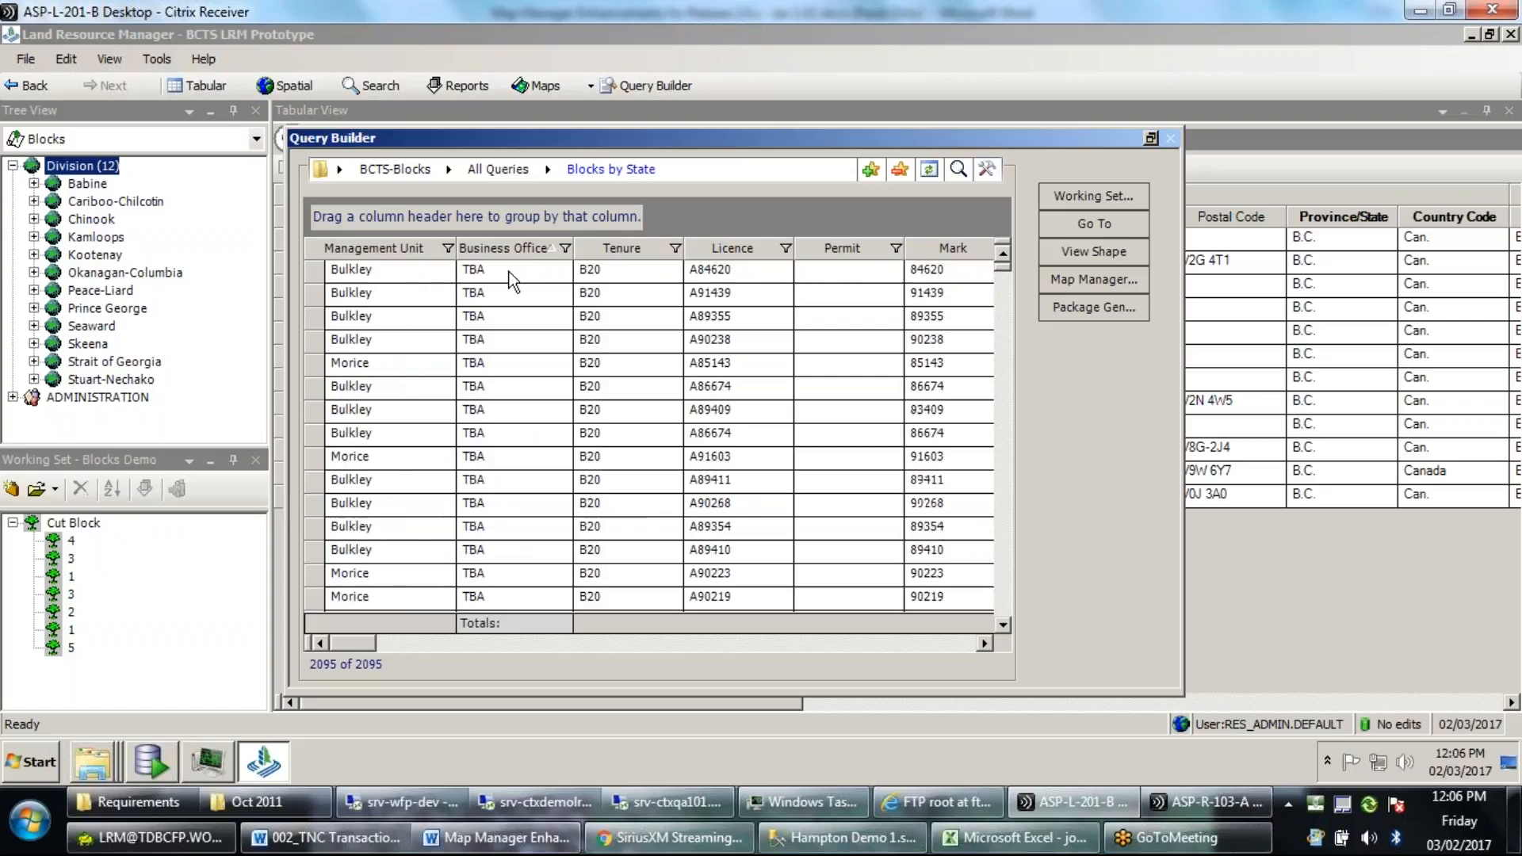
pyautogui.keyDown('shift'); pyautogui.click(406, 252); pyautogui.keyUp('shift')
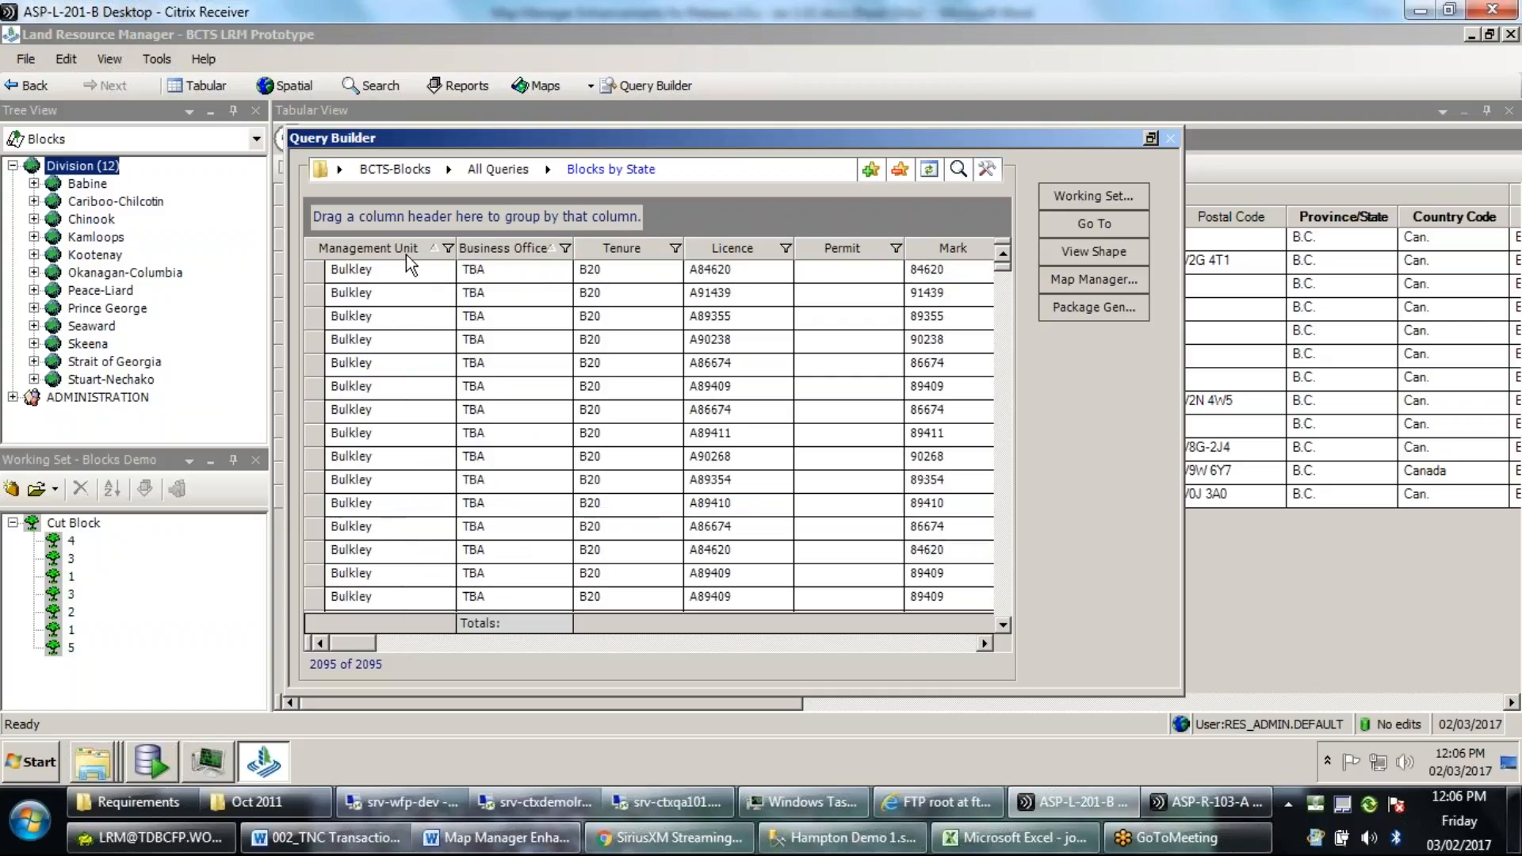
# Filter the Management Unit column to 100 Mile House, Arrow and Arrowsmith 38.
pyautogui.click(473, 273)
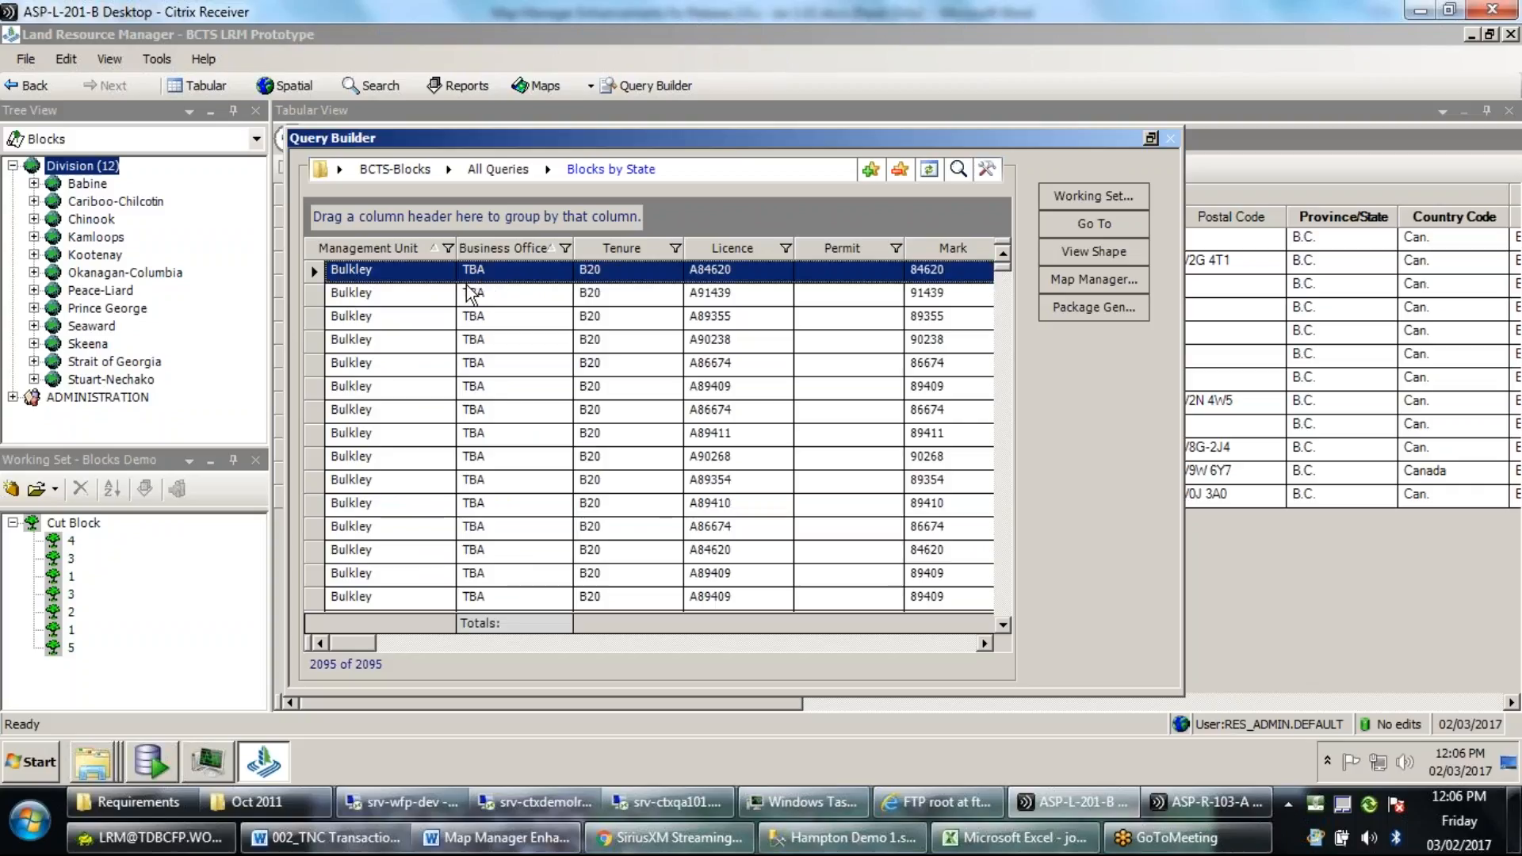
pyautogui.rightClick(466, 285)
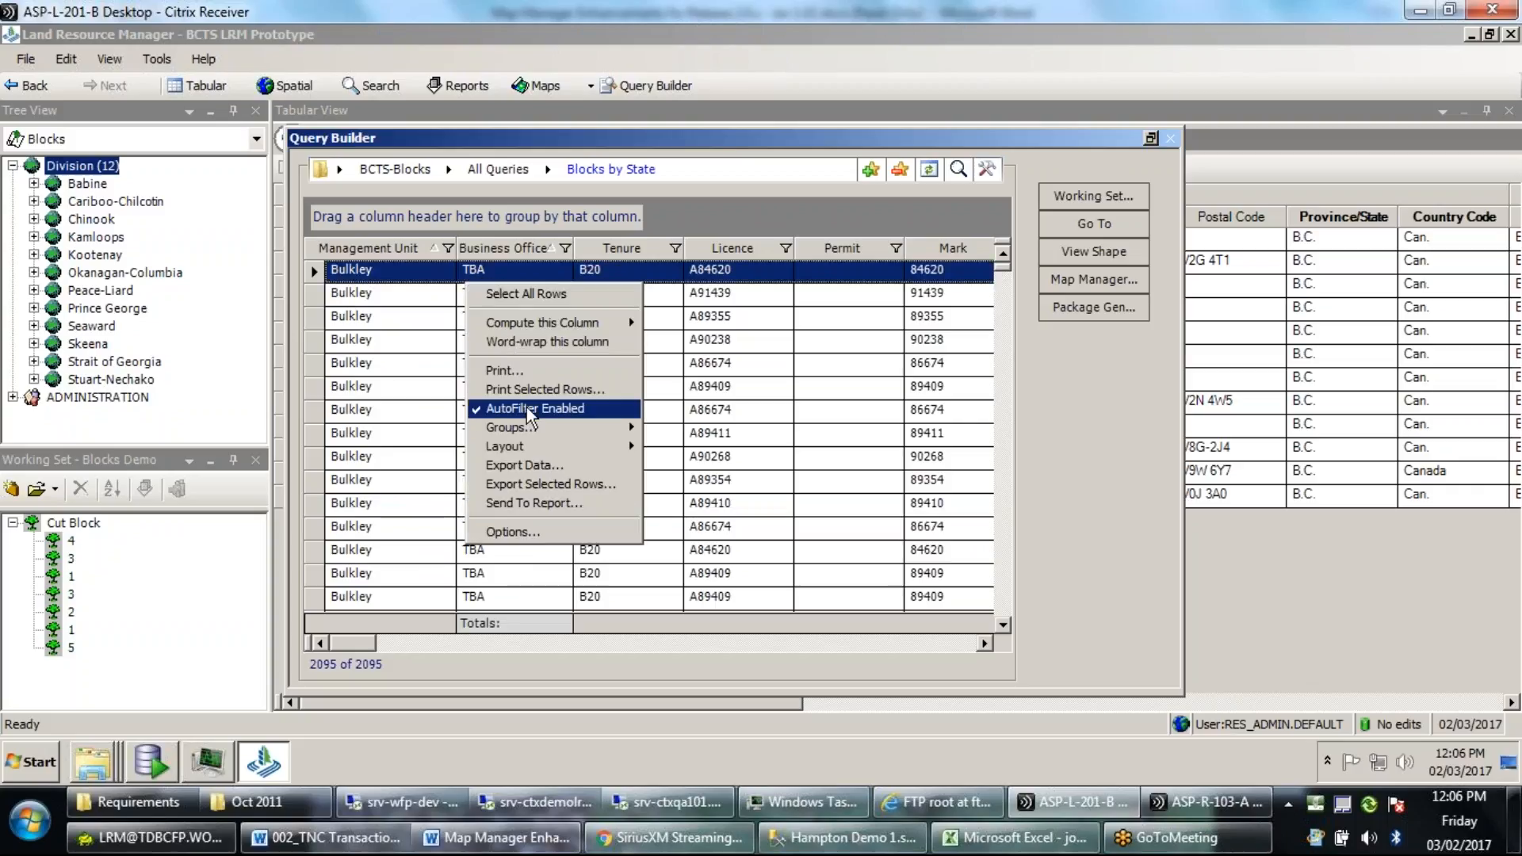
pyautogui.click(428, 321)
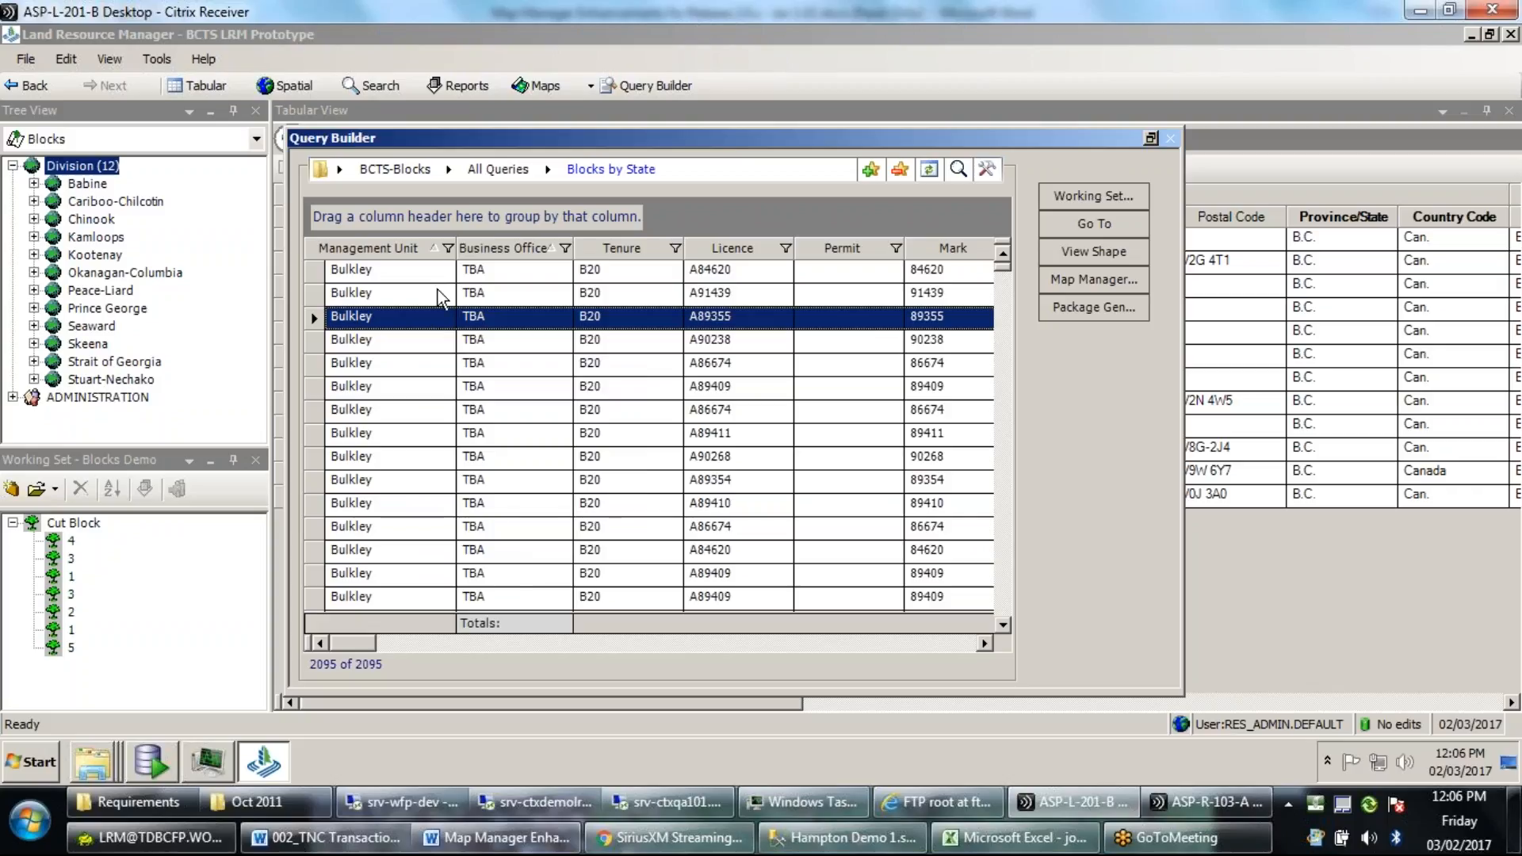
pyautogui.click(448, 249)
pyautogui.click(523, 334)
pyautogui.click(523, 370)
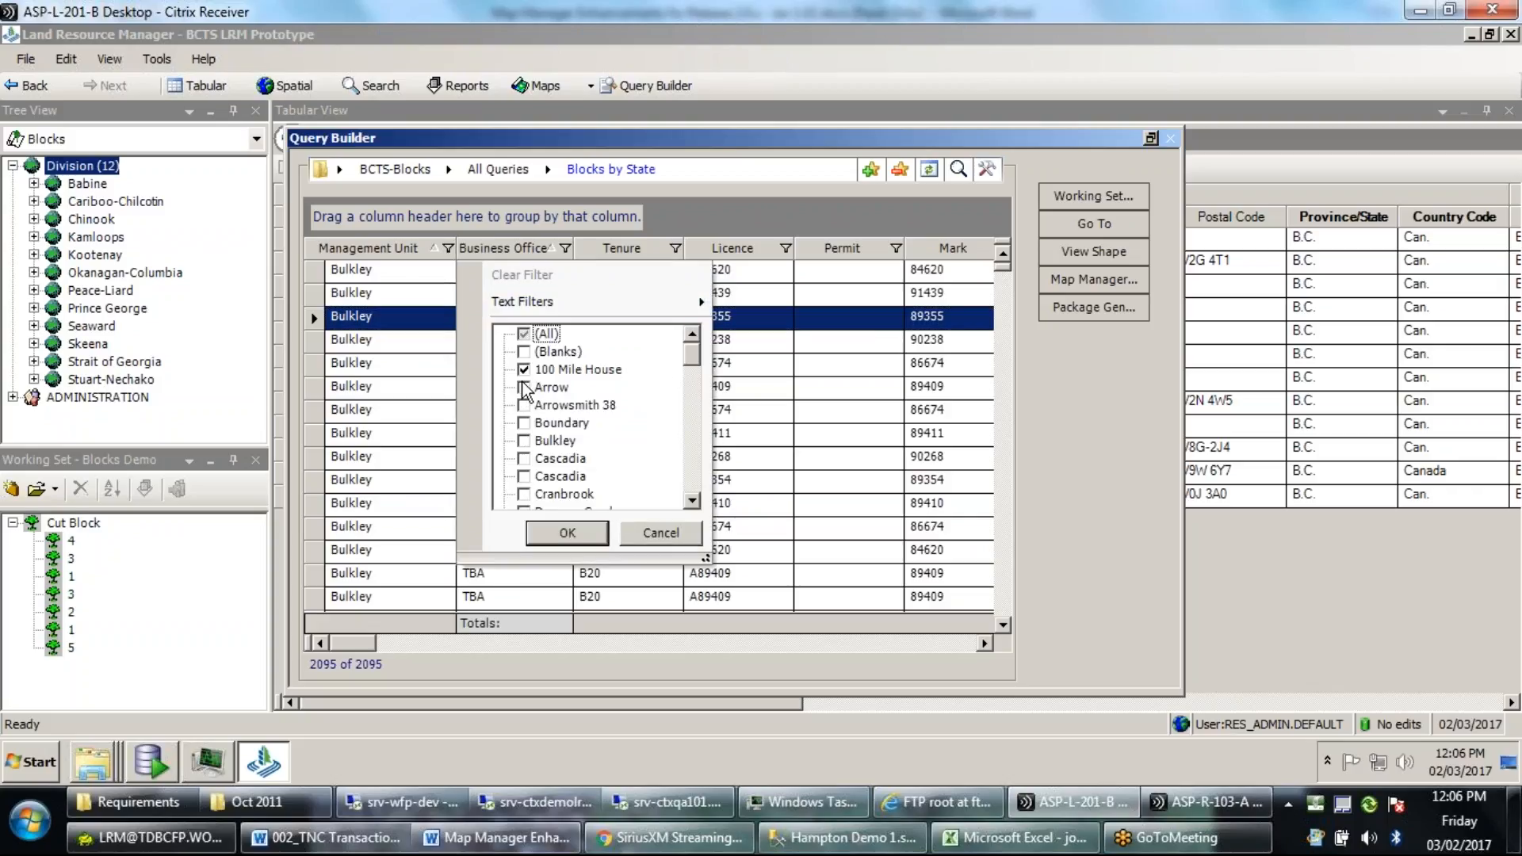
pyautogui.click(523, 387)
pyautogui.click(567, 533)
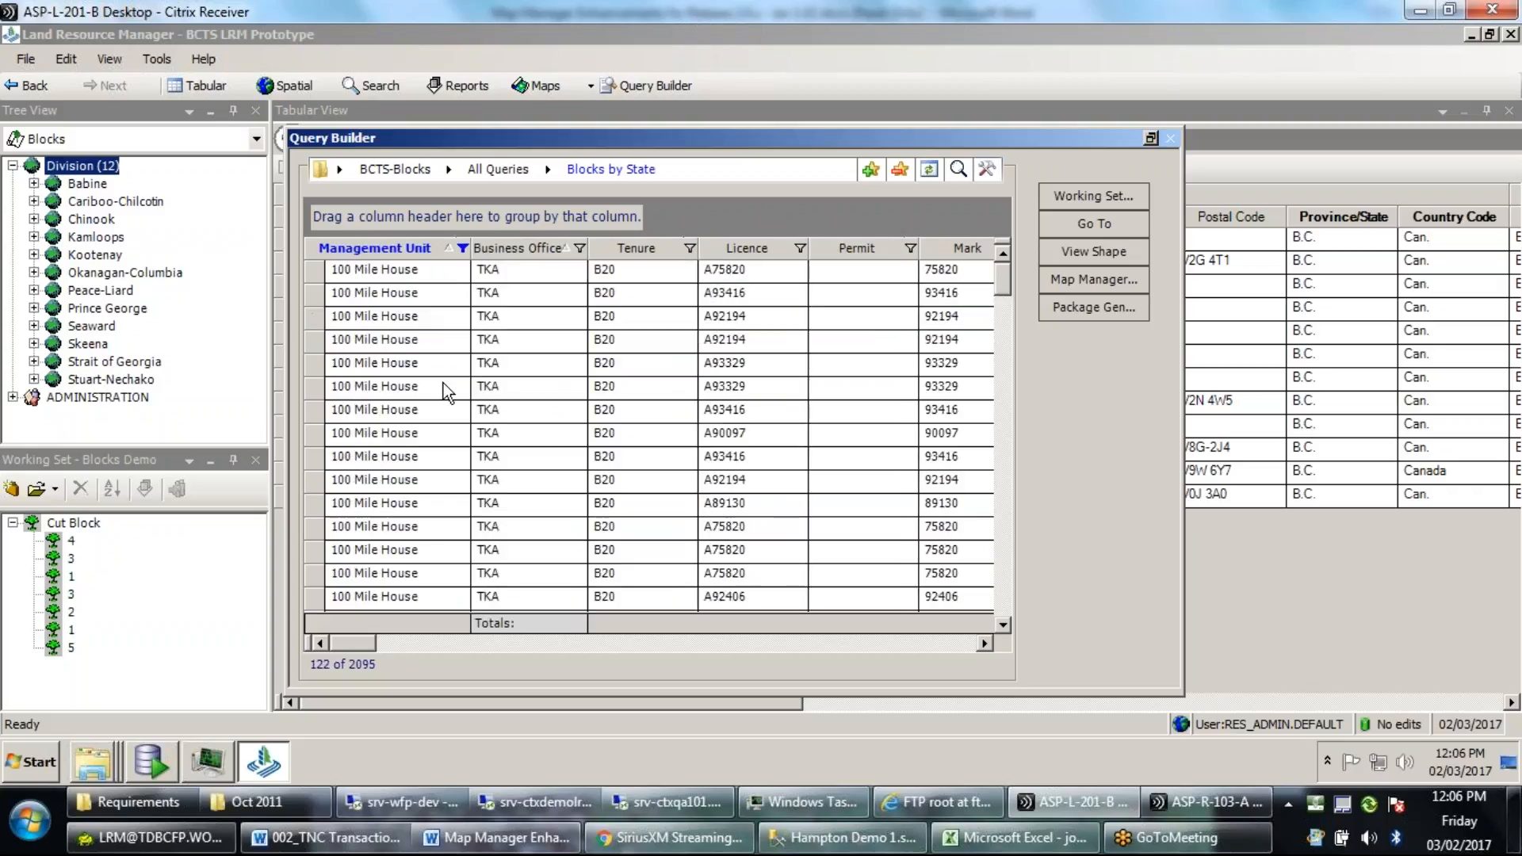
# Filter the Licence column to A68614 and A75820.
pyautogui.click(689, 248)
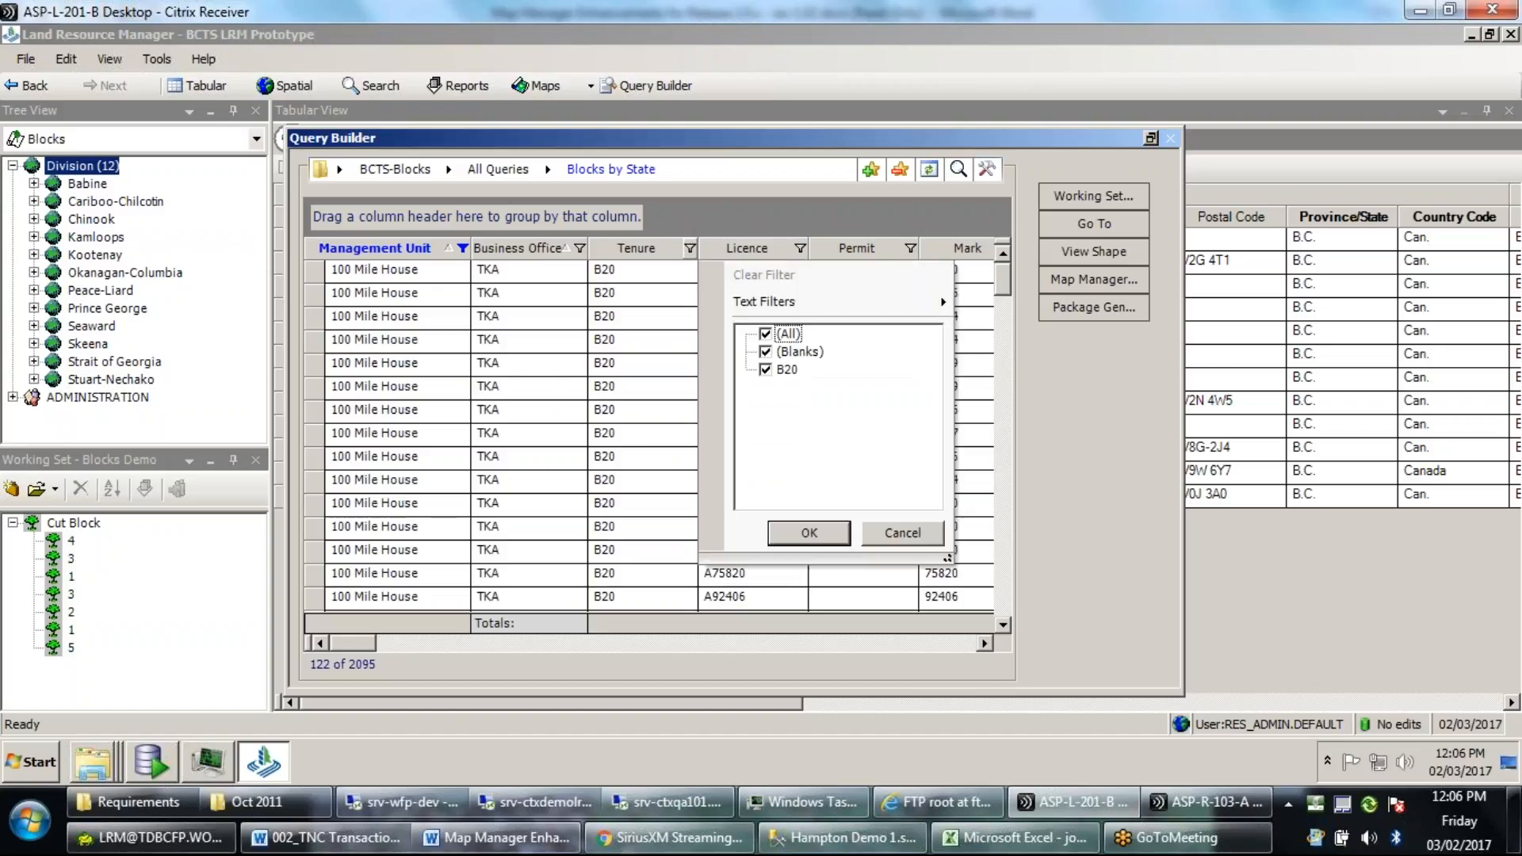
pyautogui.click(694, 247)
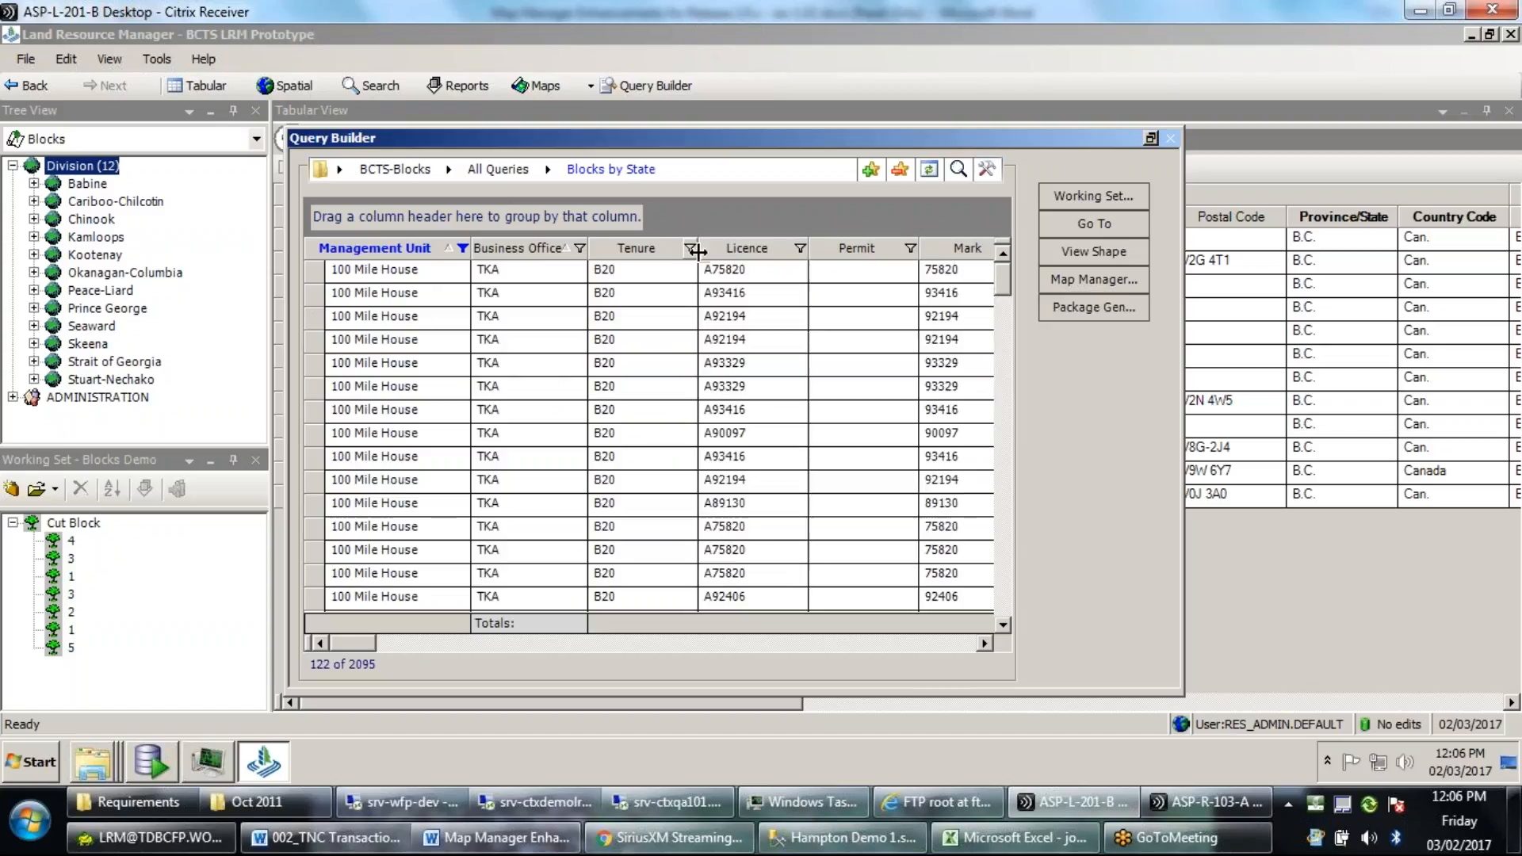
pyautogui.click(801, 249)
pyautogui.click(876, 334)
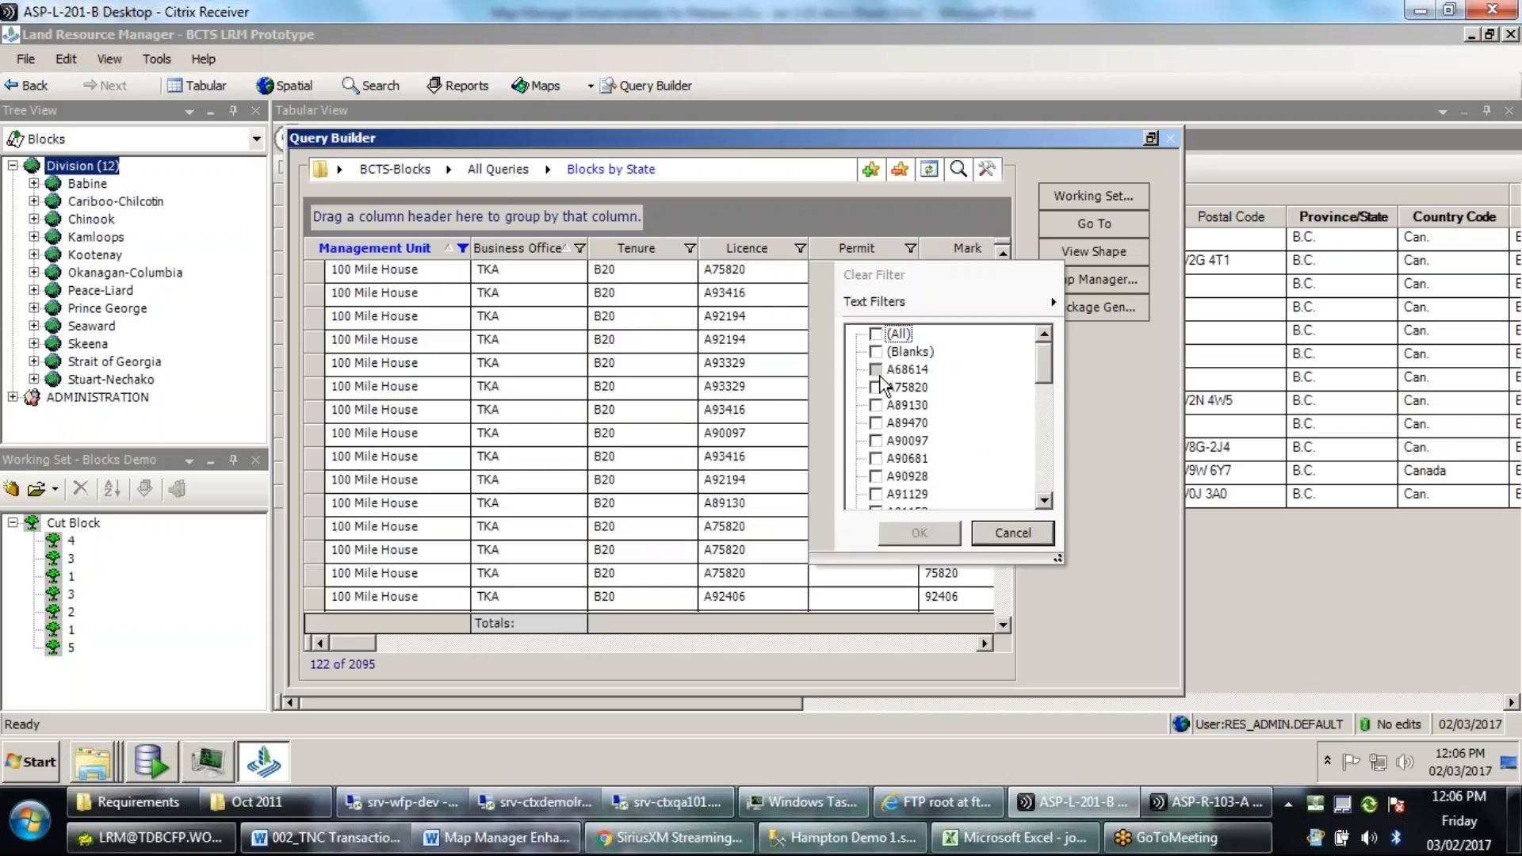
pyautogui.click(876, 369)
pyautogui.click(876, 387)
pyautogui.click(920, 533)
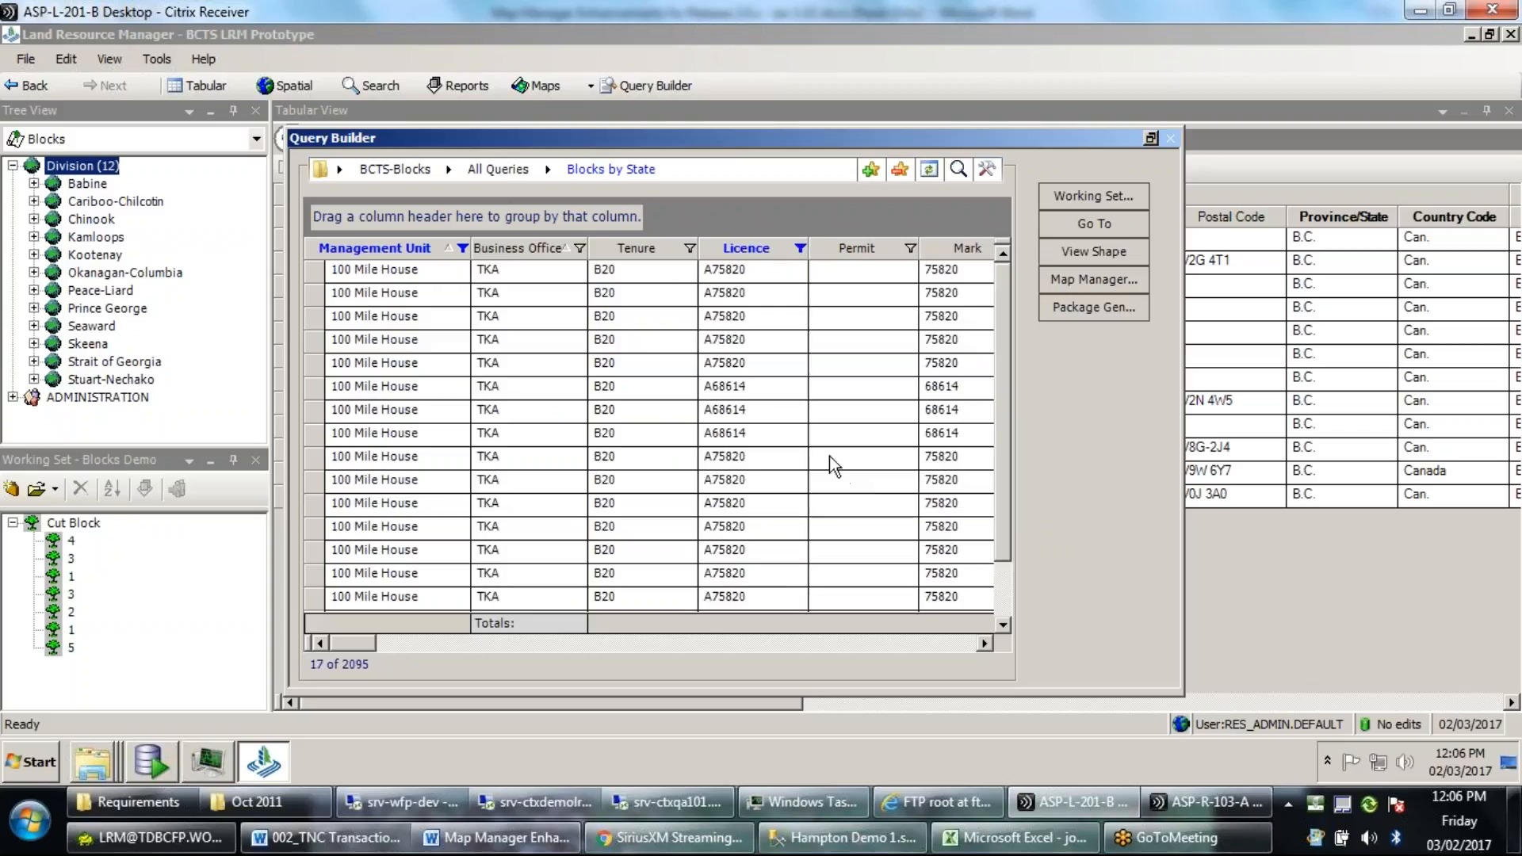
# Remove the Licence and Management Unit filters by including all values again.
pyautogui.click(800, 249)
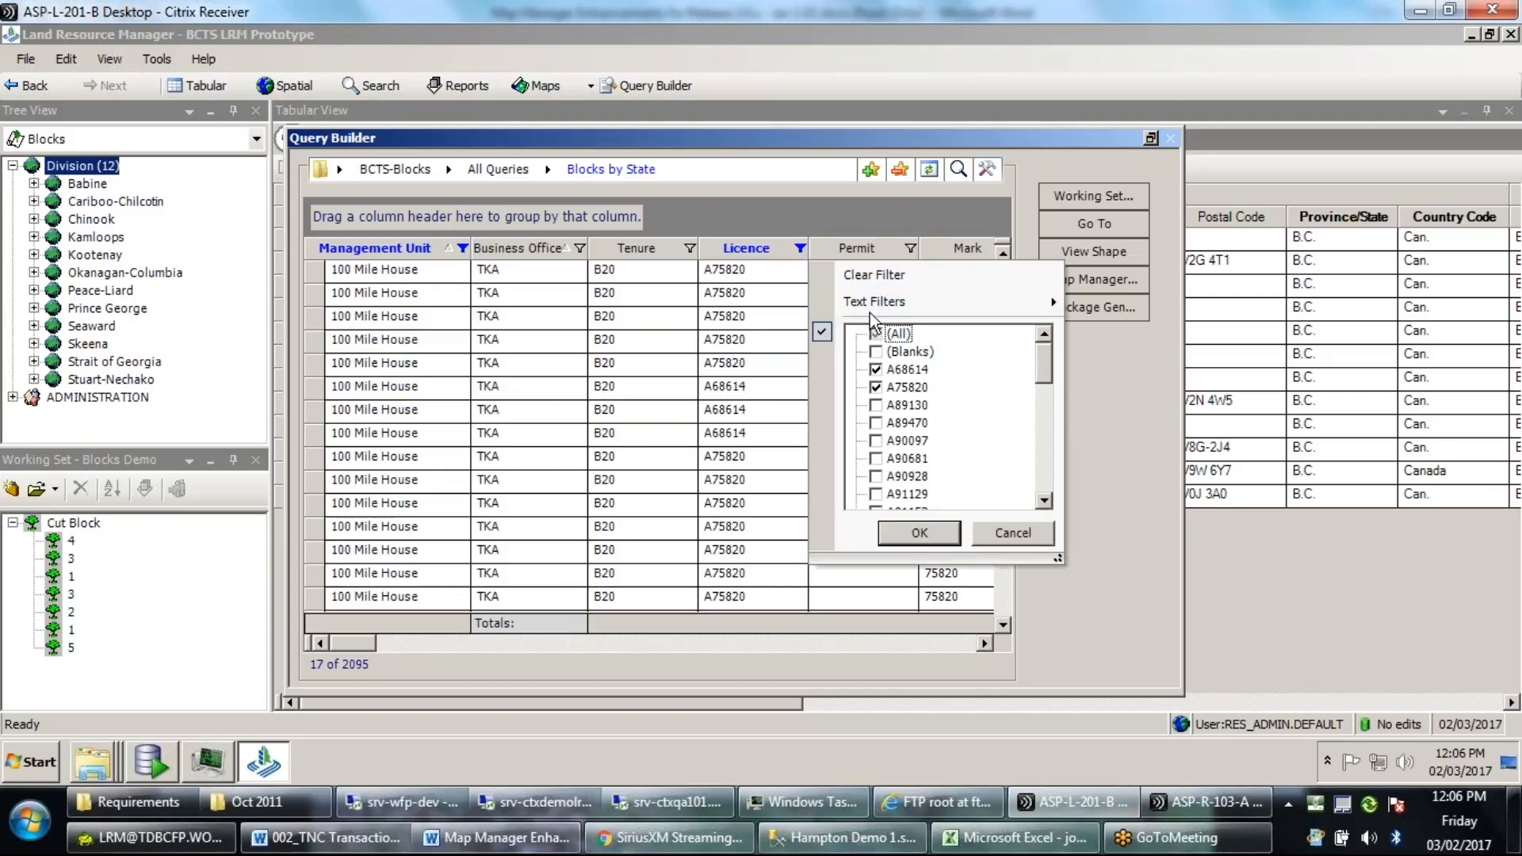
pyautogui.click(875, 334)
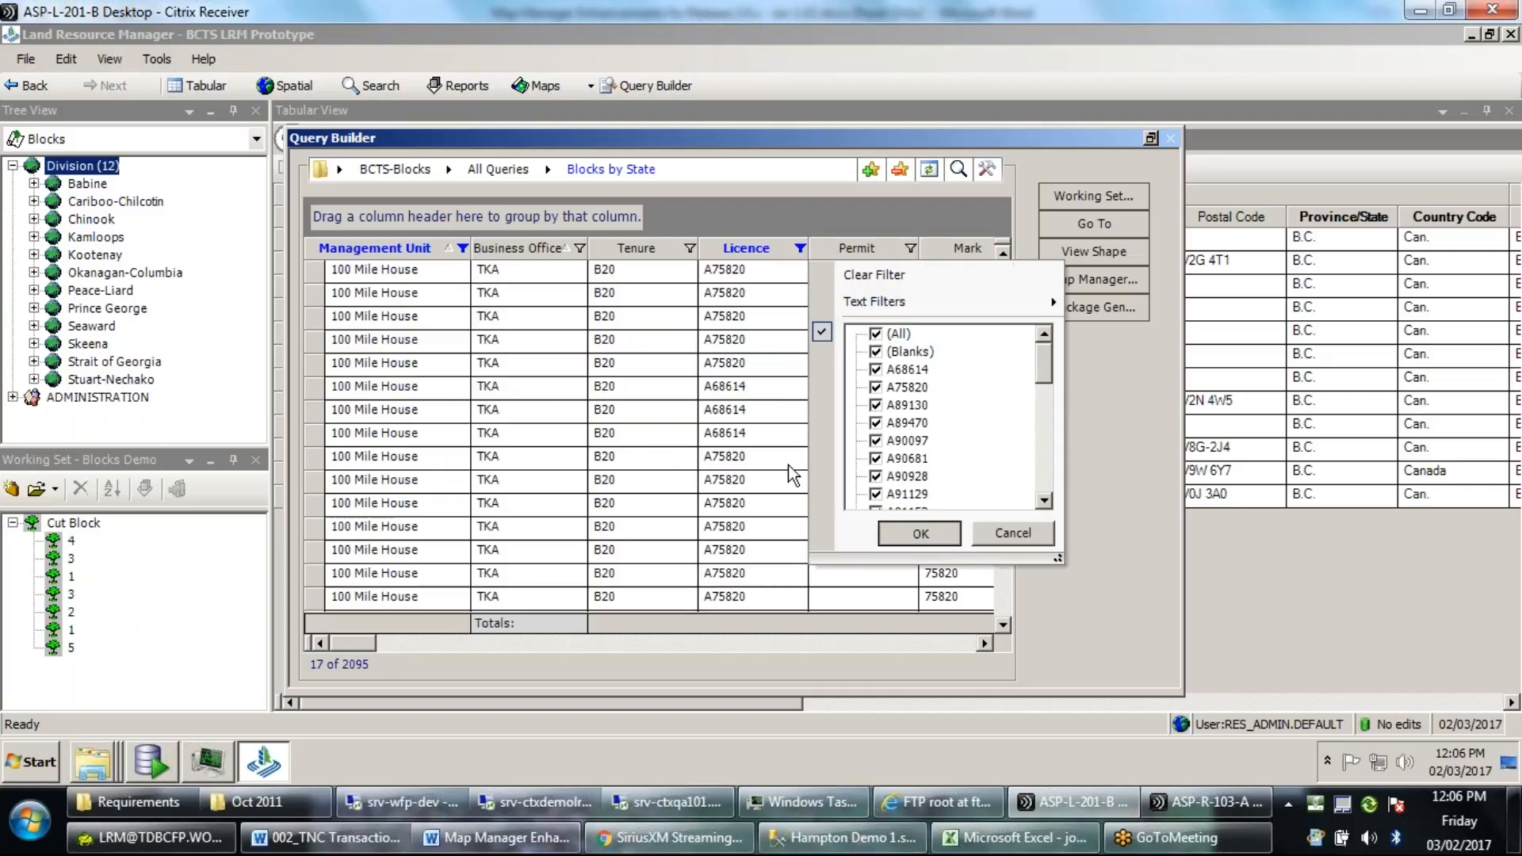
pyautogui.click(919, 533)
pyautogui.click(462, 249)
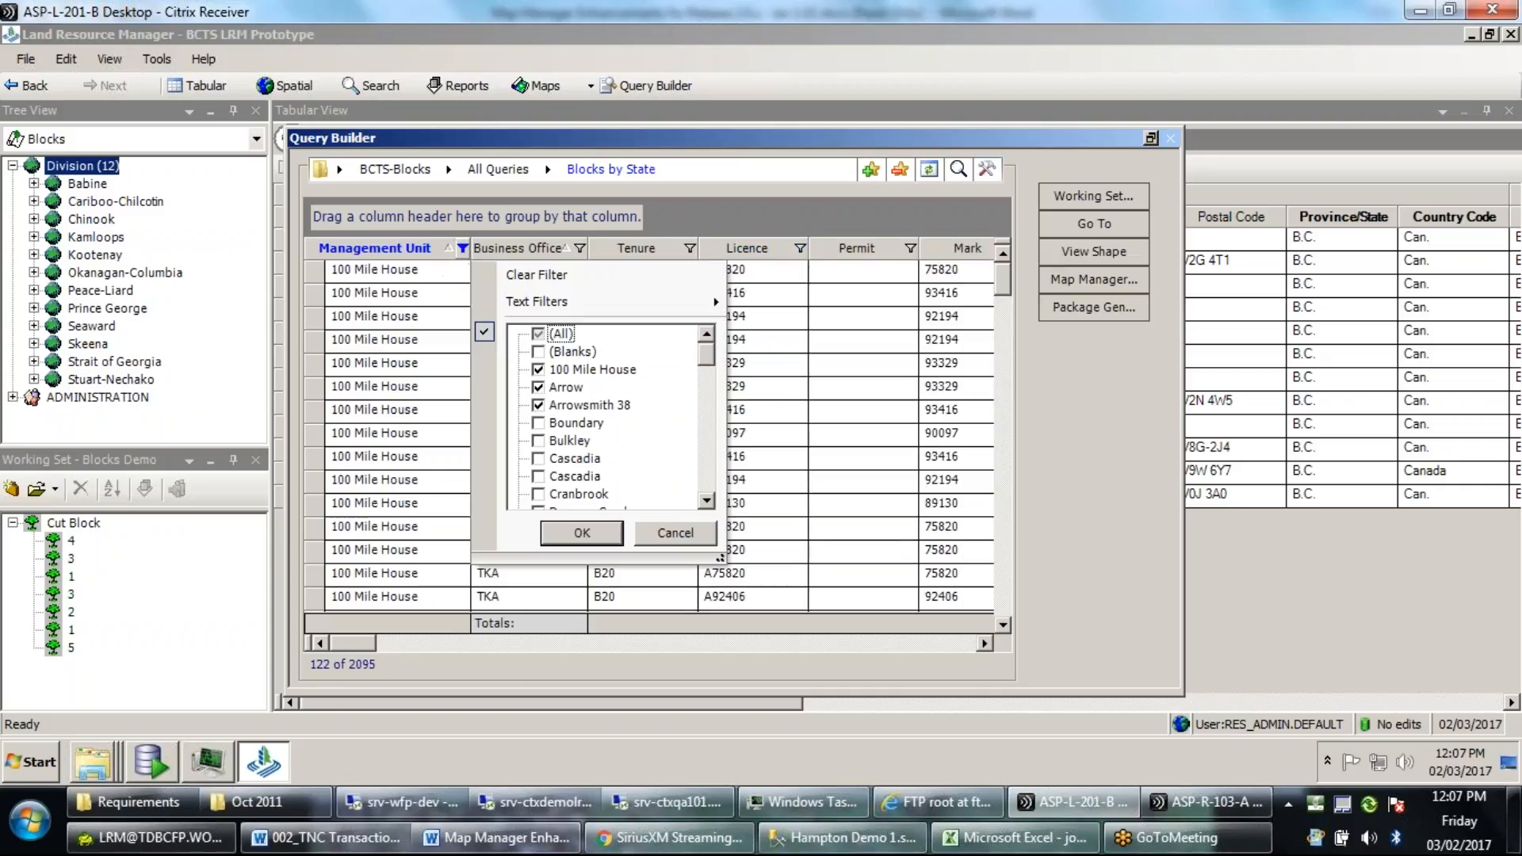
pyautogui.click(540, 334)
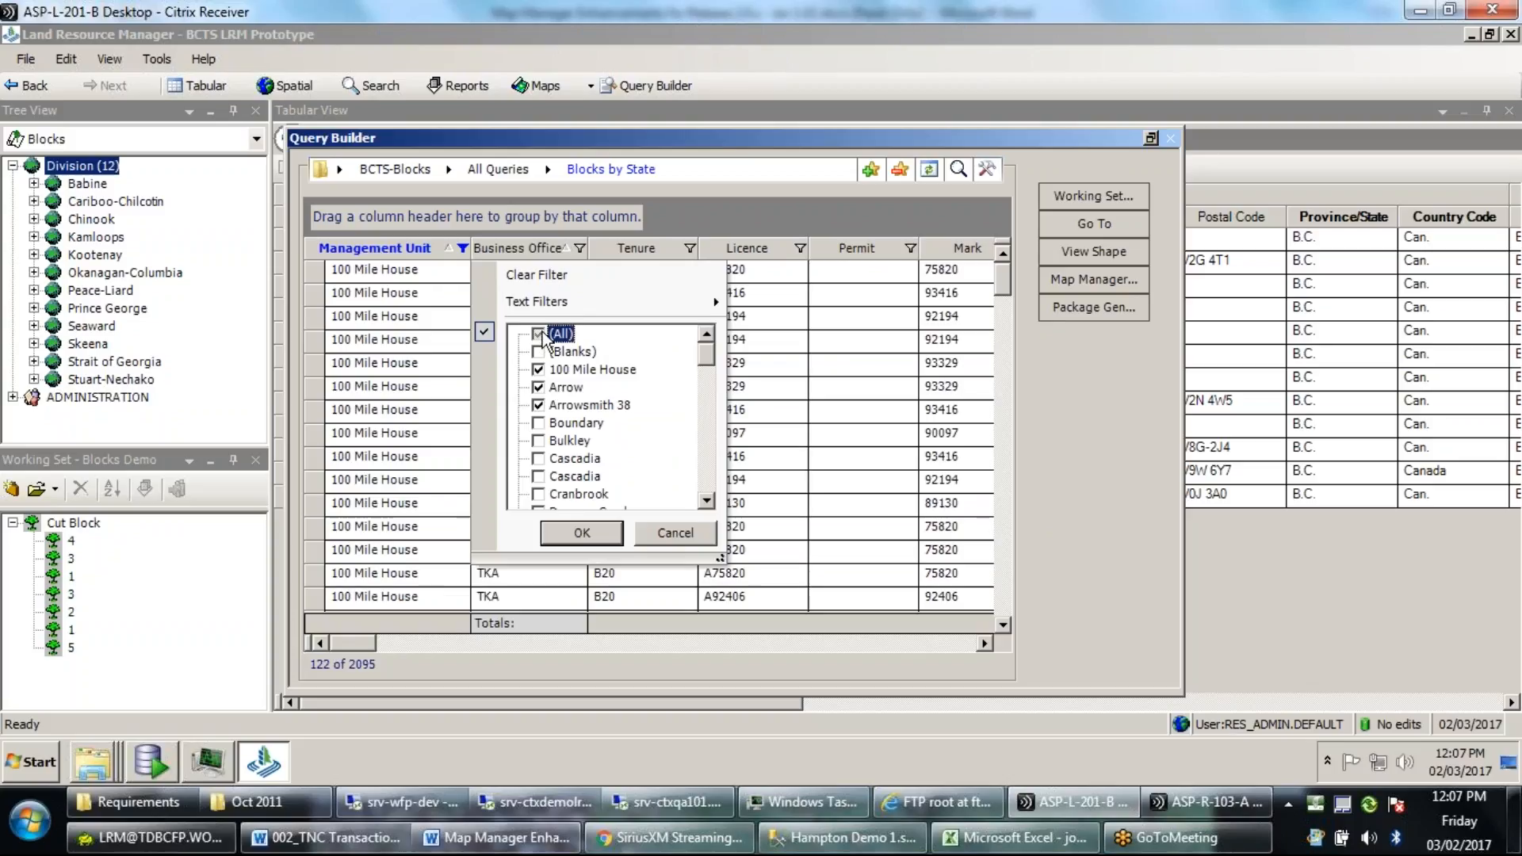
pyautogui.click(582, 533)
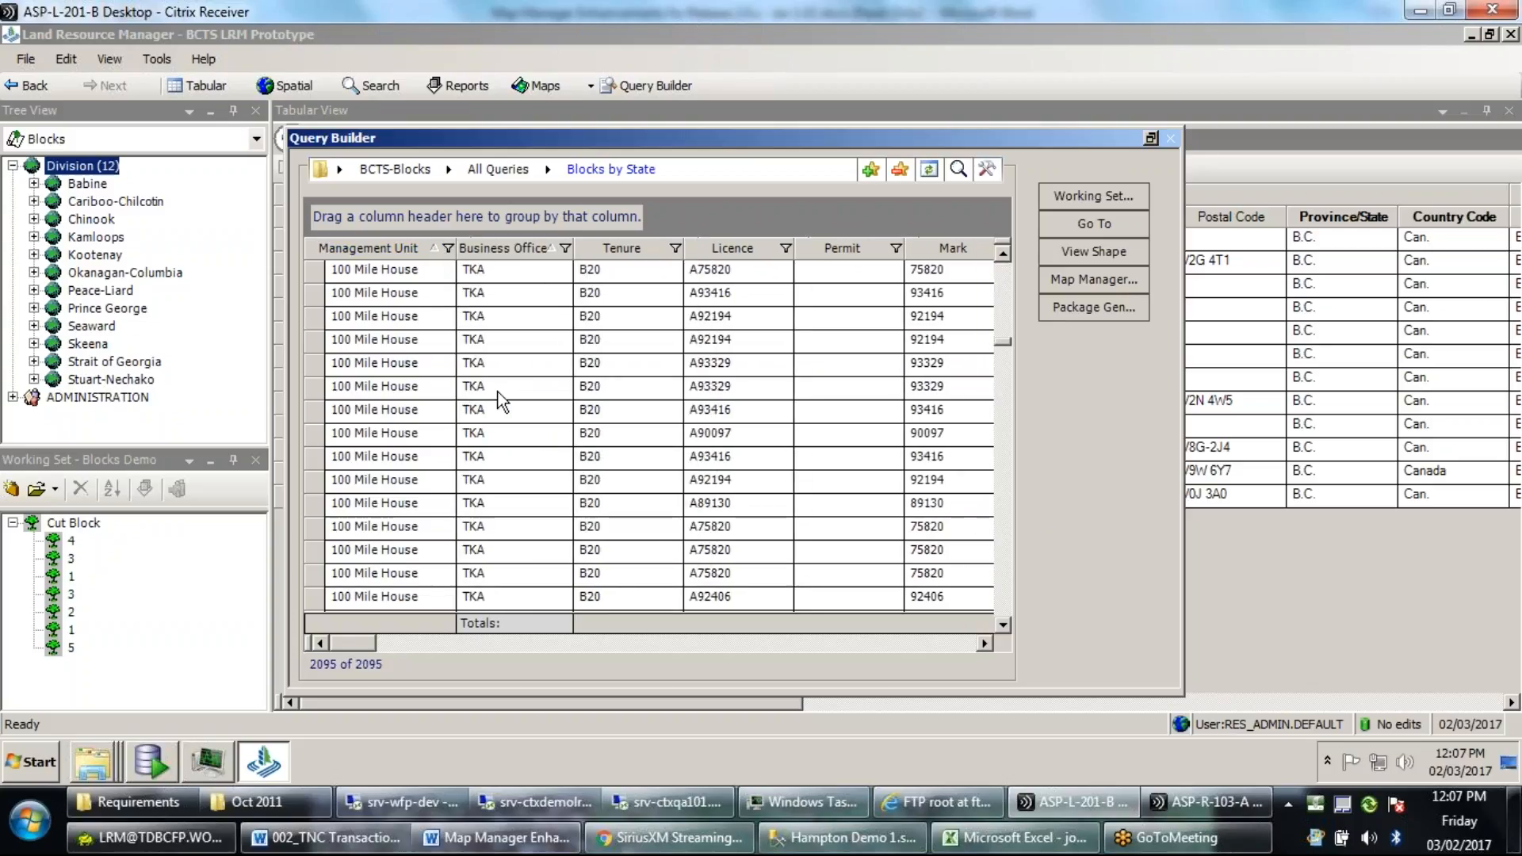
# Group the query results by Business Office and expand the TBA group.
pyautogui.rightClick(481, 314)
pyautogui.moveTo(576, 460)
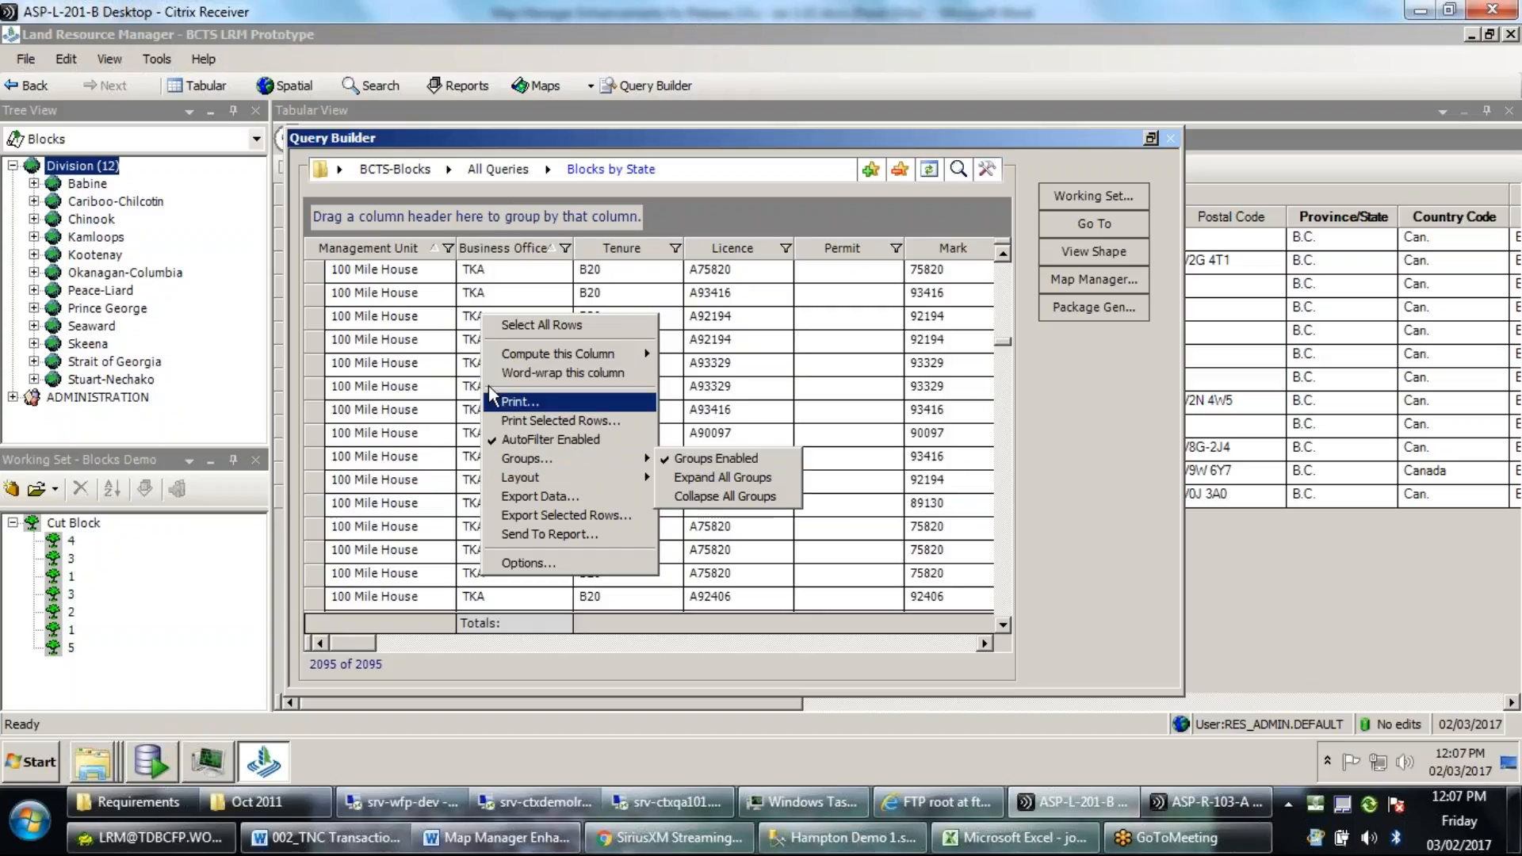
pyautogui.moveTo(491, 248); pyautogui.dragTo(388, 221)
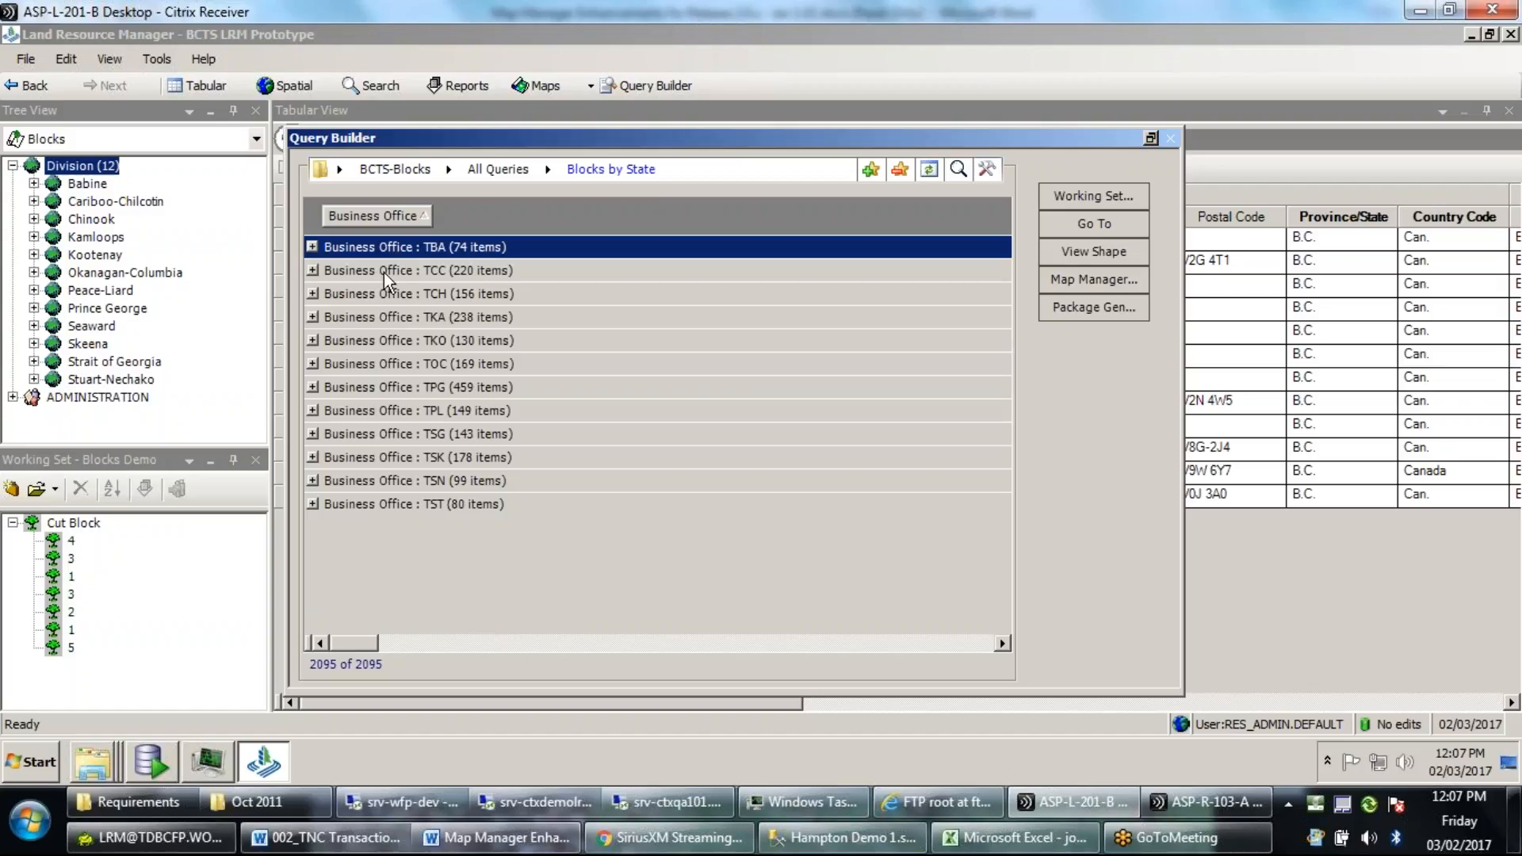
pyautogui.click(312, 247)
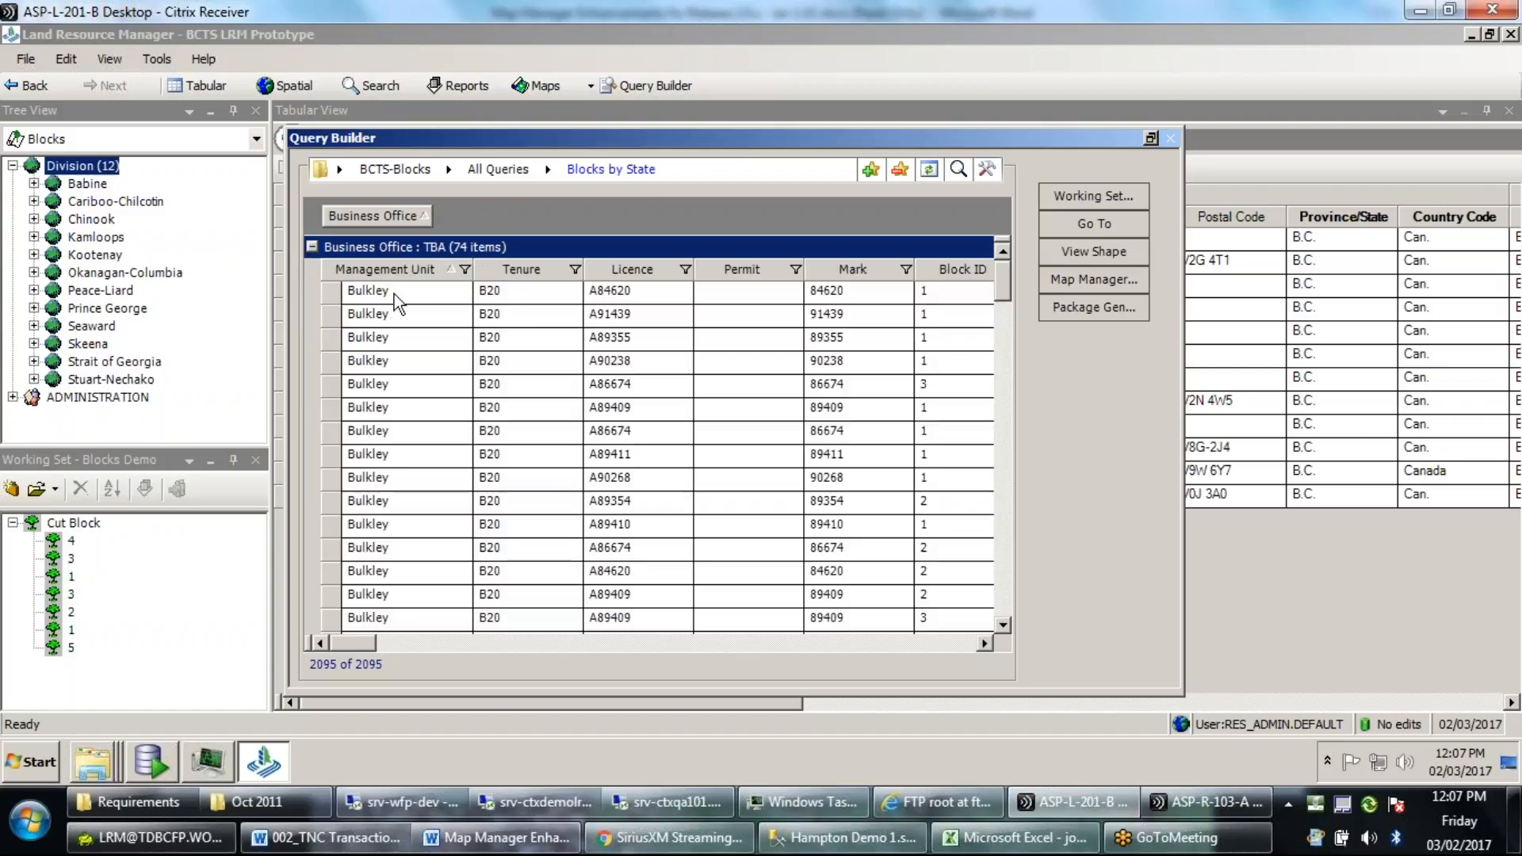
# Add Management Unit as a second grouping level and expand the Lakes unit within the TBA office.
pyautogui.moveTo(401, 268); pyautogui.dragTo(445, 225)
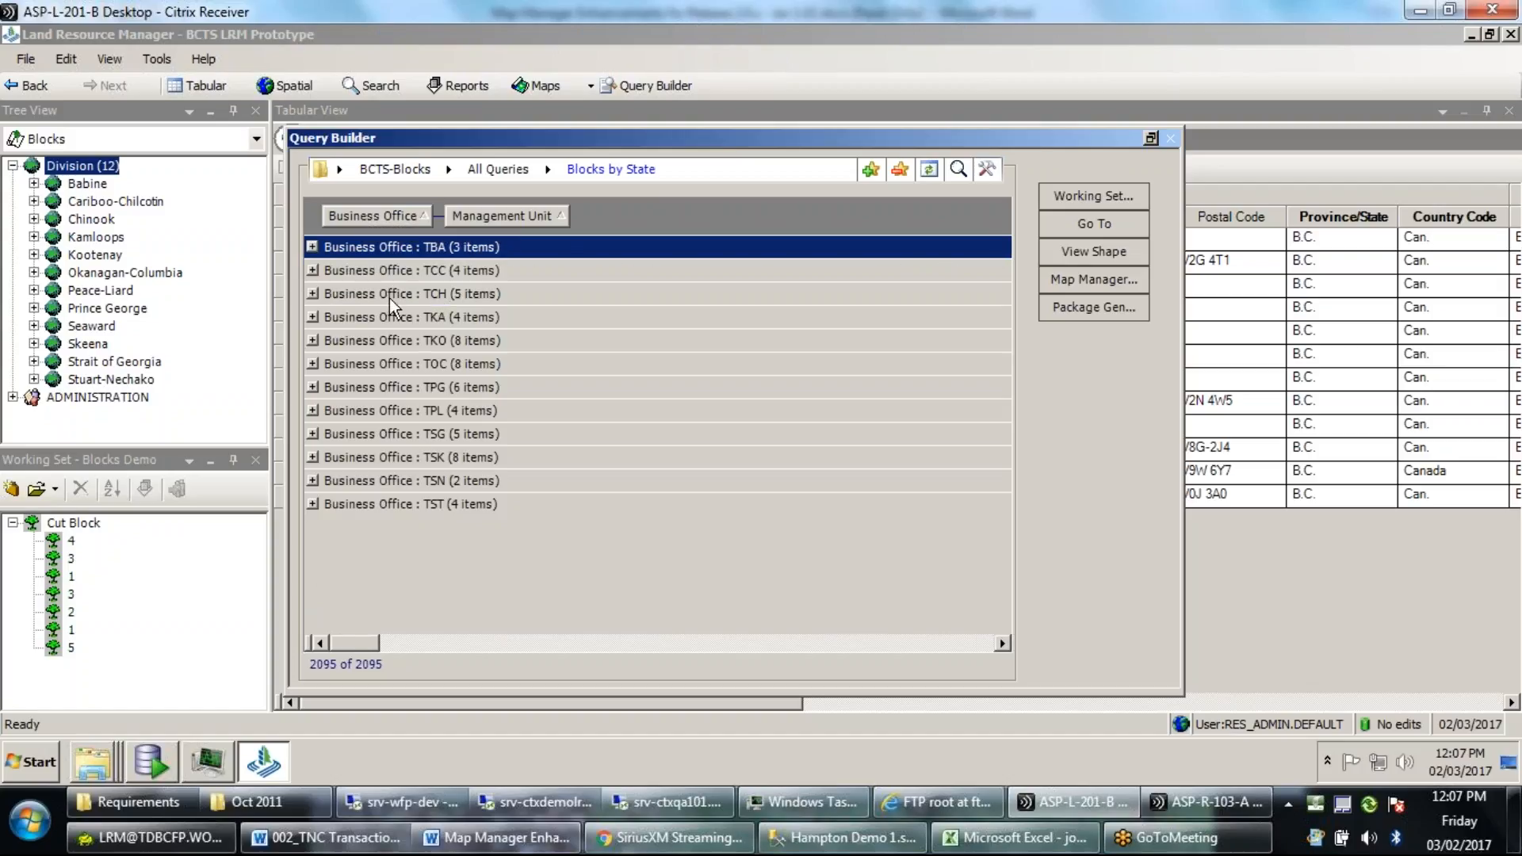
pyautogui.click(311, 247)
pyautogui.click(330, 293)
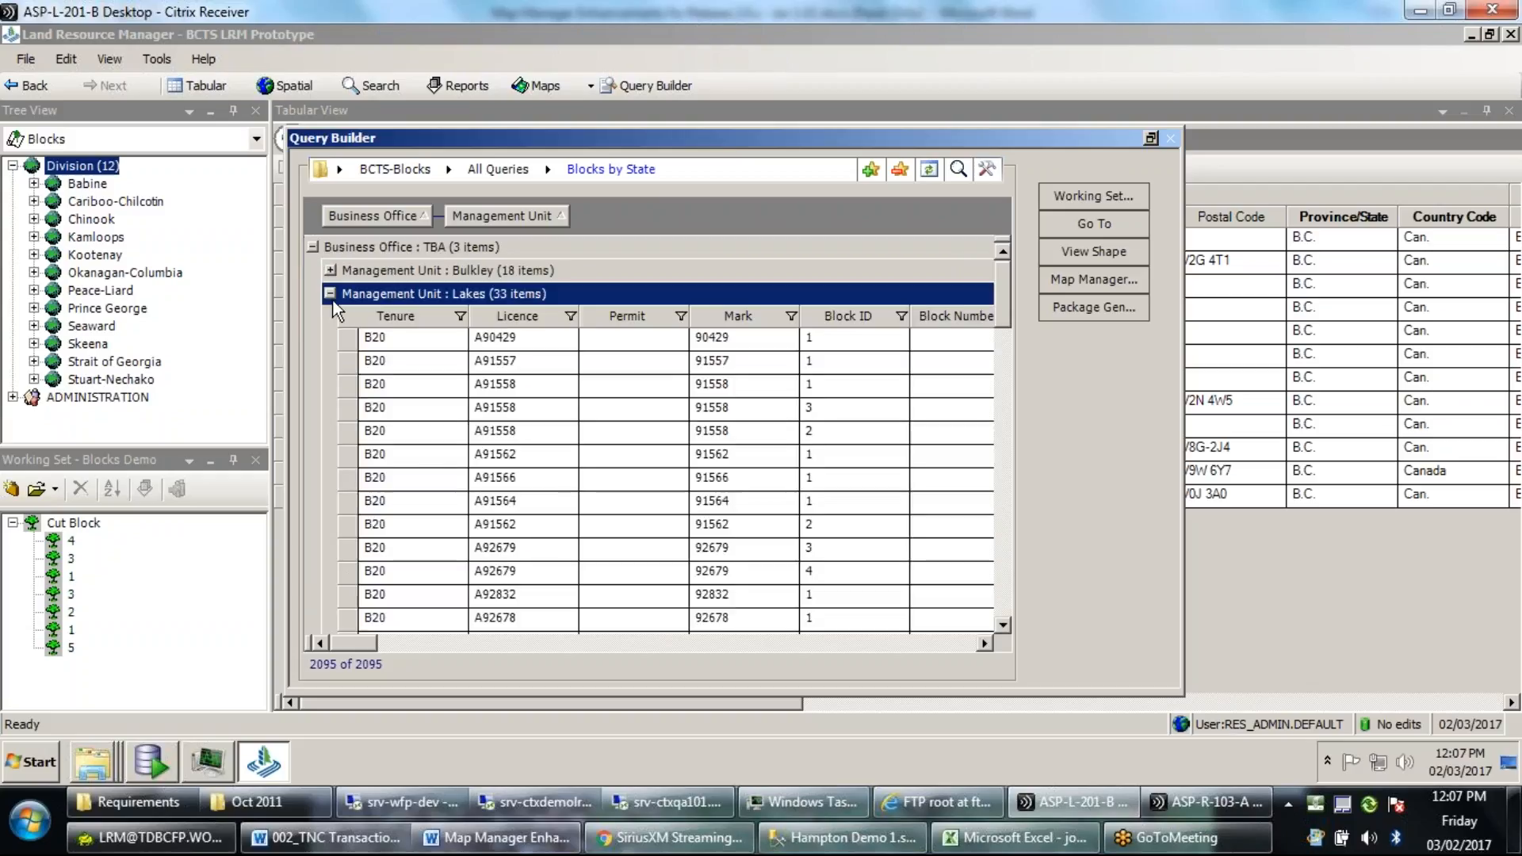
# Collapse the Lakes management unit and expand the Bulkley unit within the TBA business office.
pyautogui.click(329, 295)
pyautogui.click(330, 270)
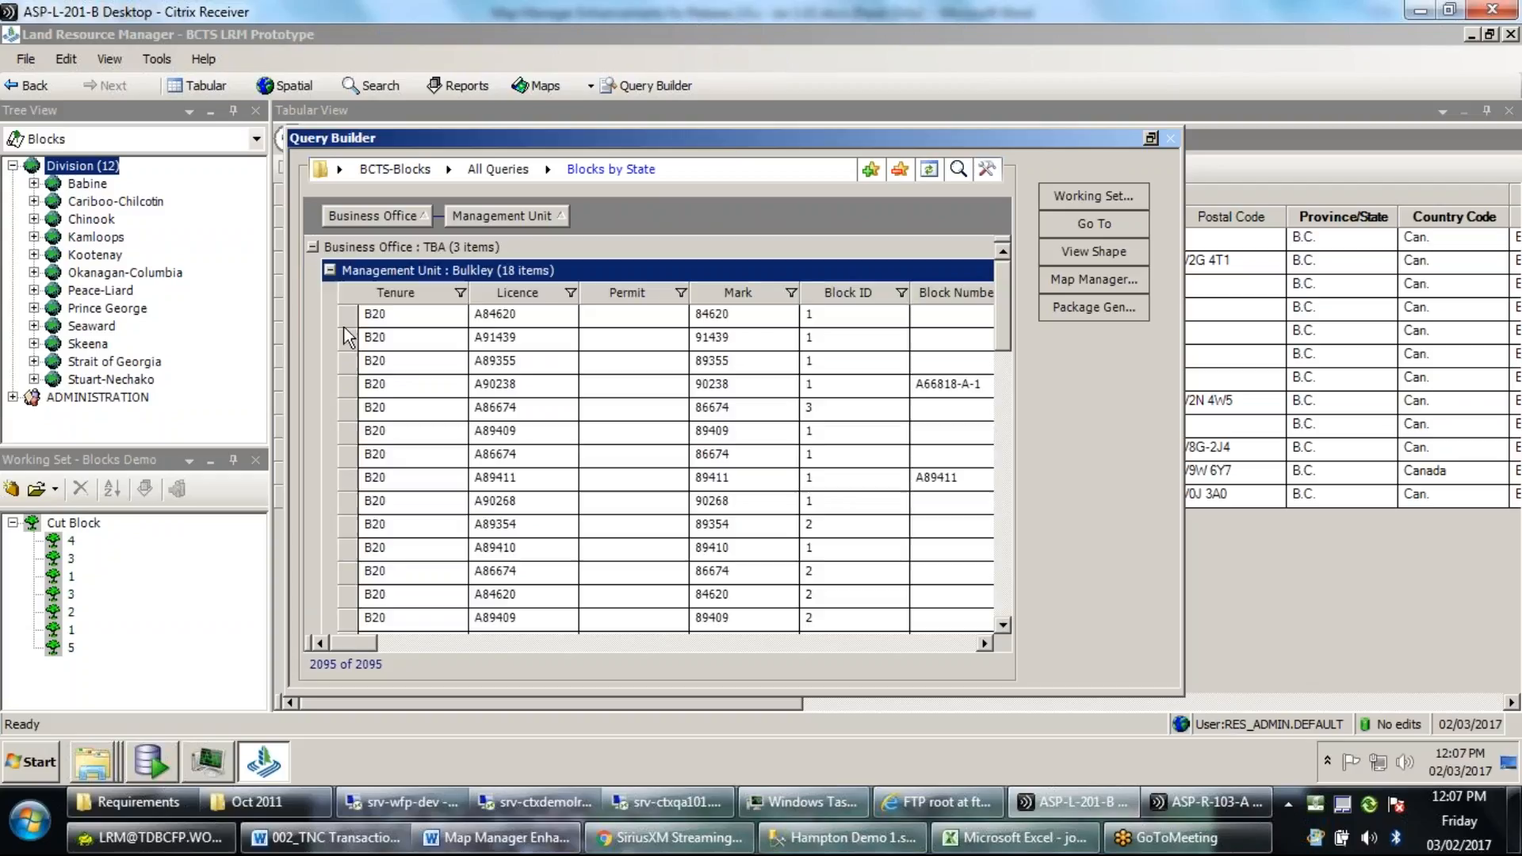
pyautogui.click(330, 270)
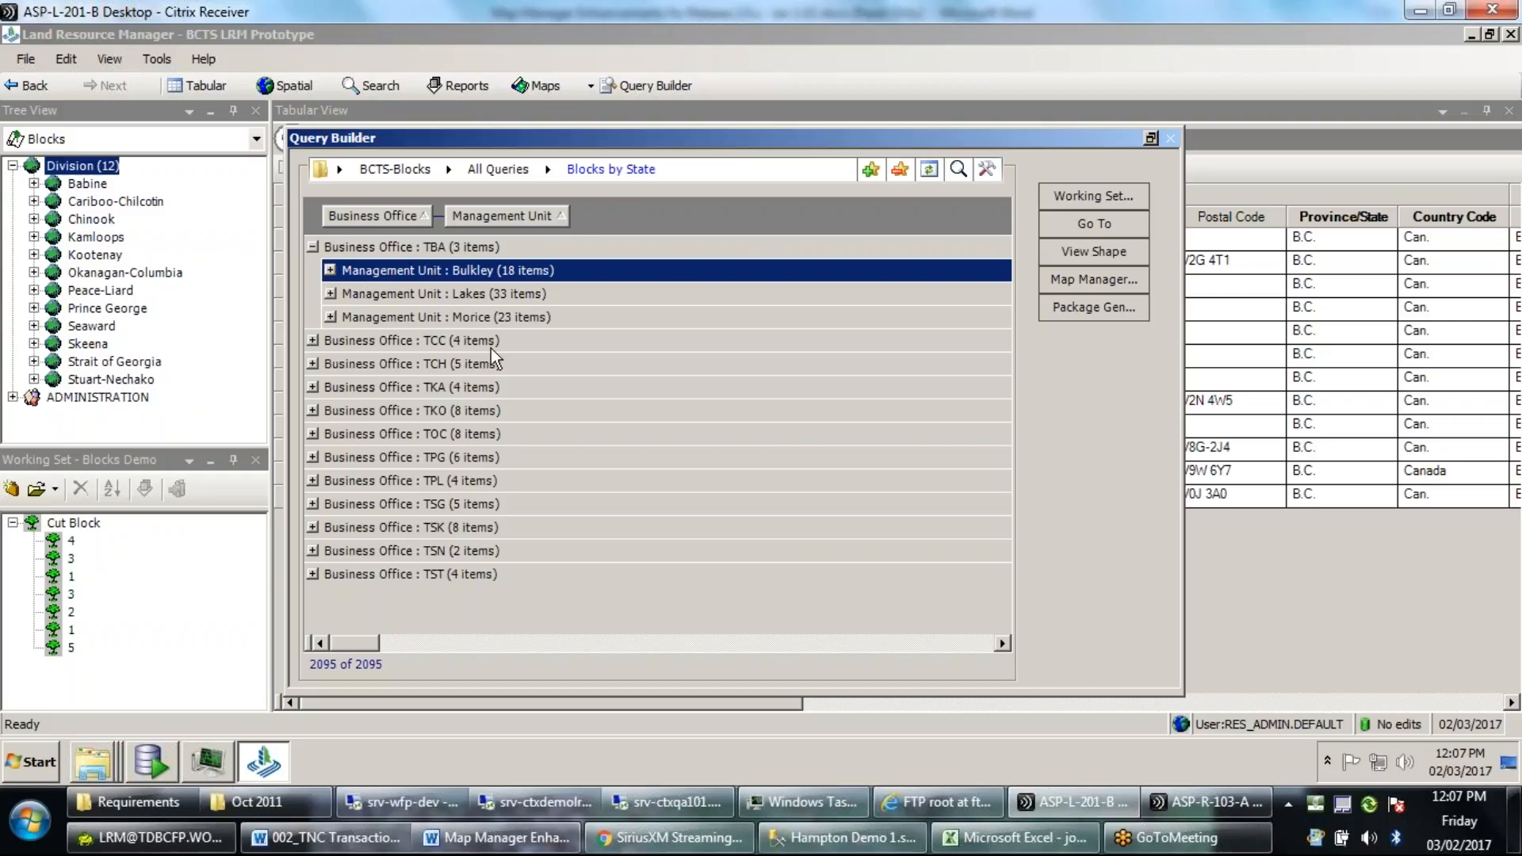
pyautogui.click(330, 270)
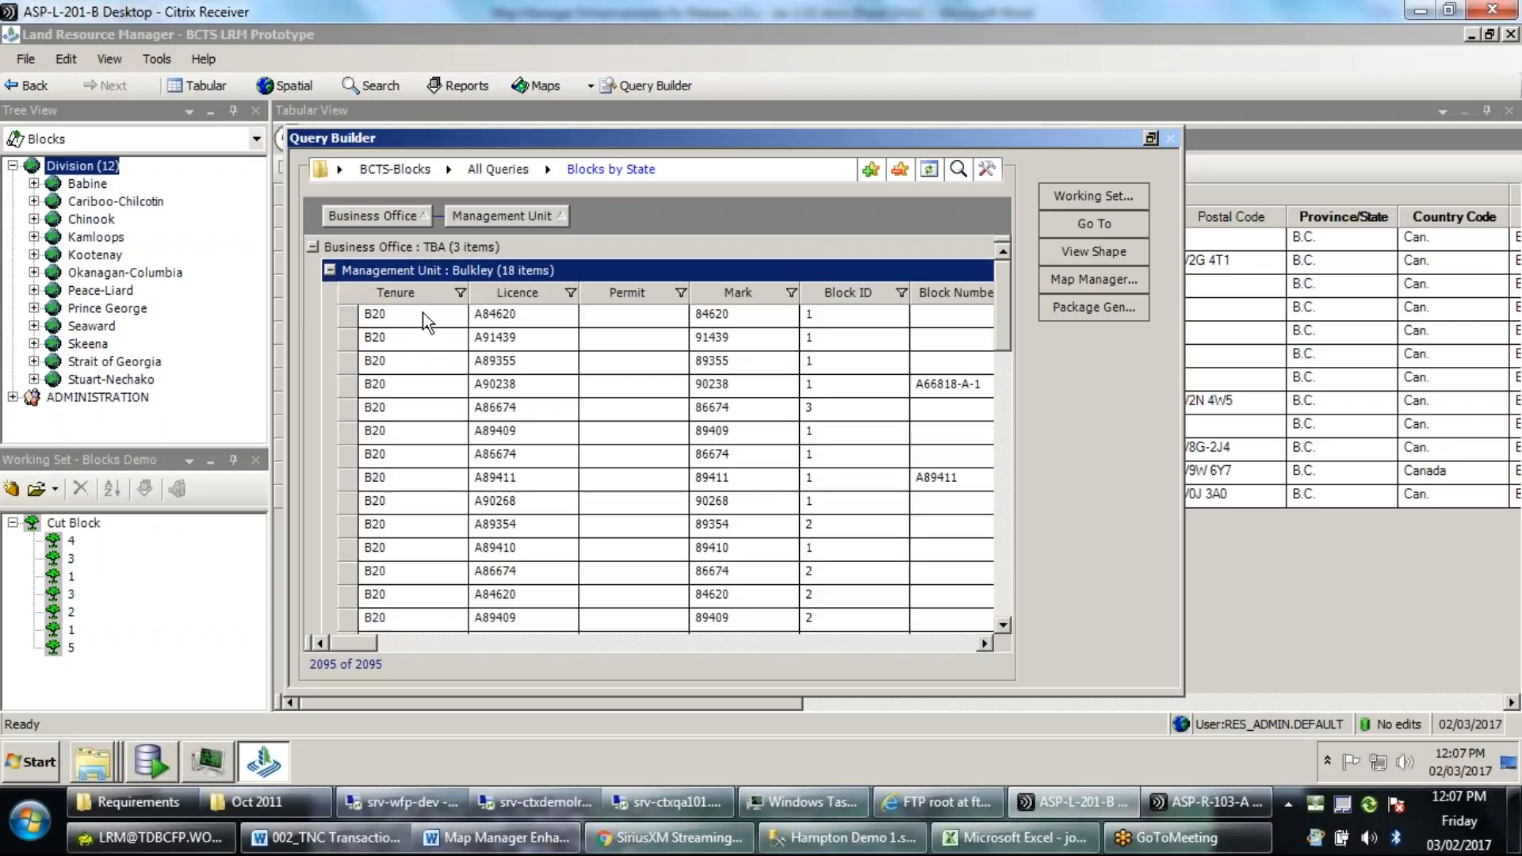
# Go to the Cut Block records of block 1 under licences A84620 and A91439 from the Bulkley results, moving the query window off the form.
pyautogui.click(436, 315)
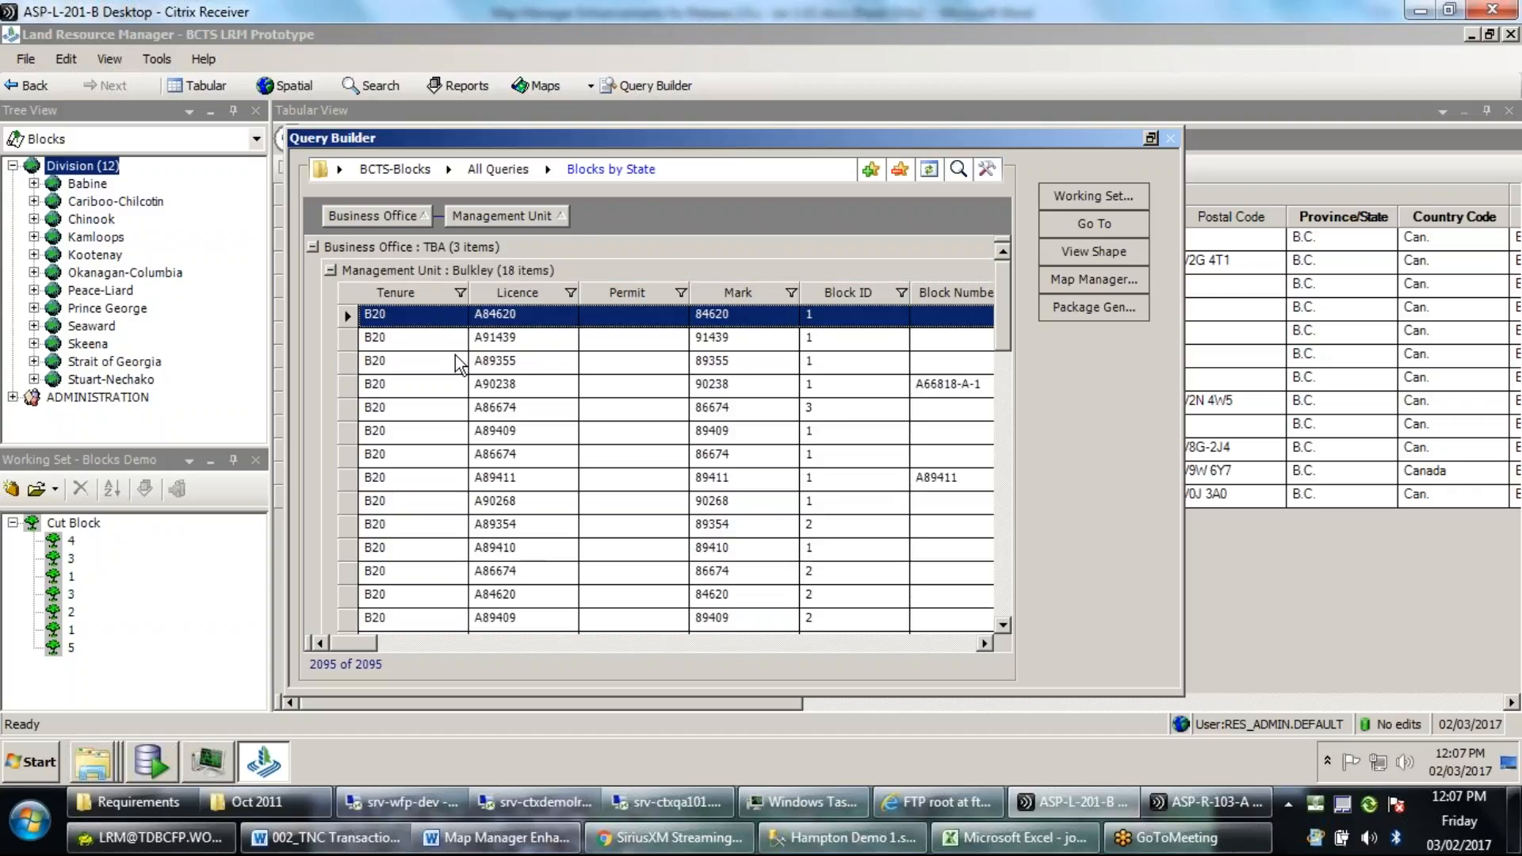
pyautogui.click(1076, 224)
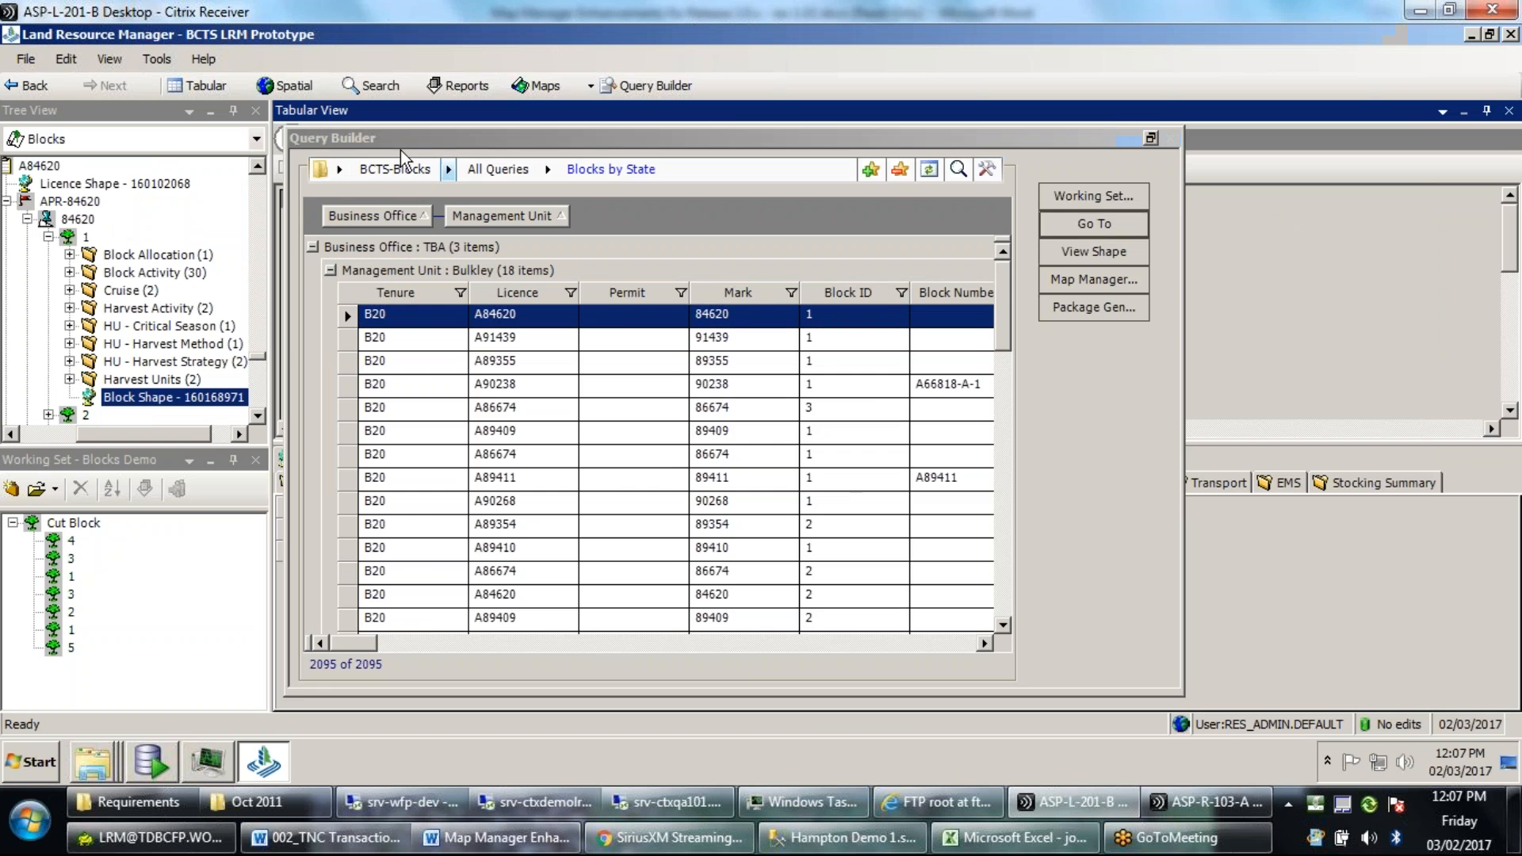
pyautogui.moveTo(415, 135); pyautogui.dragTo(805, 402)
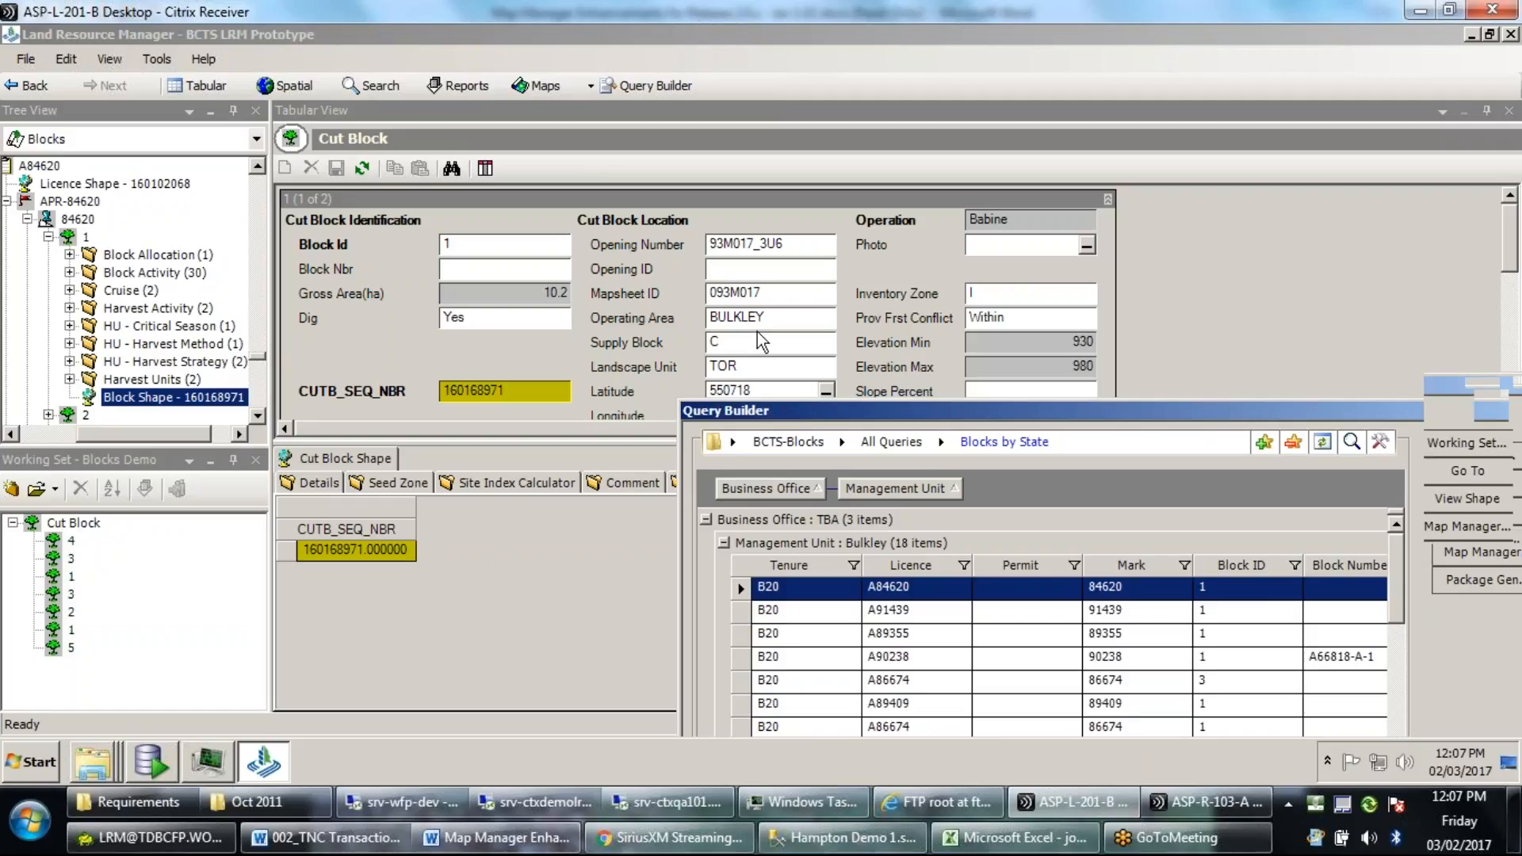
pyautogui.moveTo(805, 401); pyautogui.dragTo(544, 196)
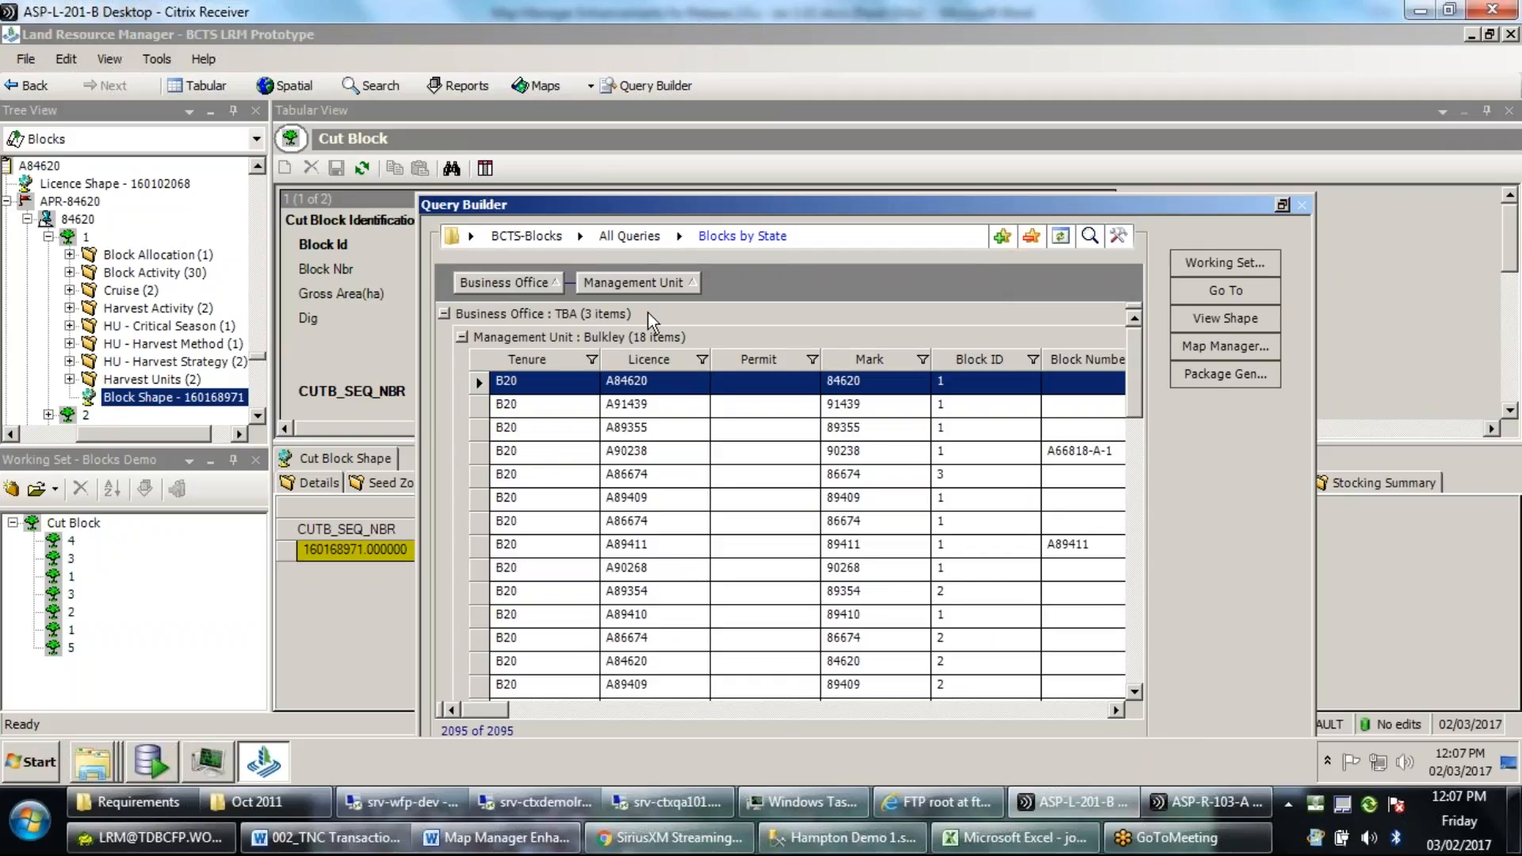
pyautogui.click(627, 412)
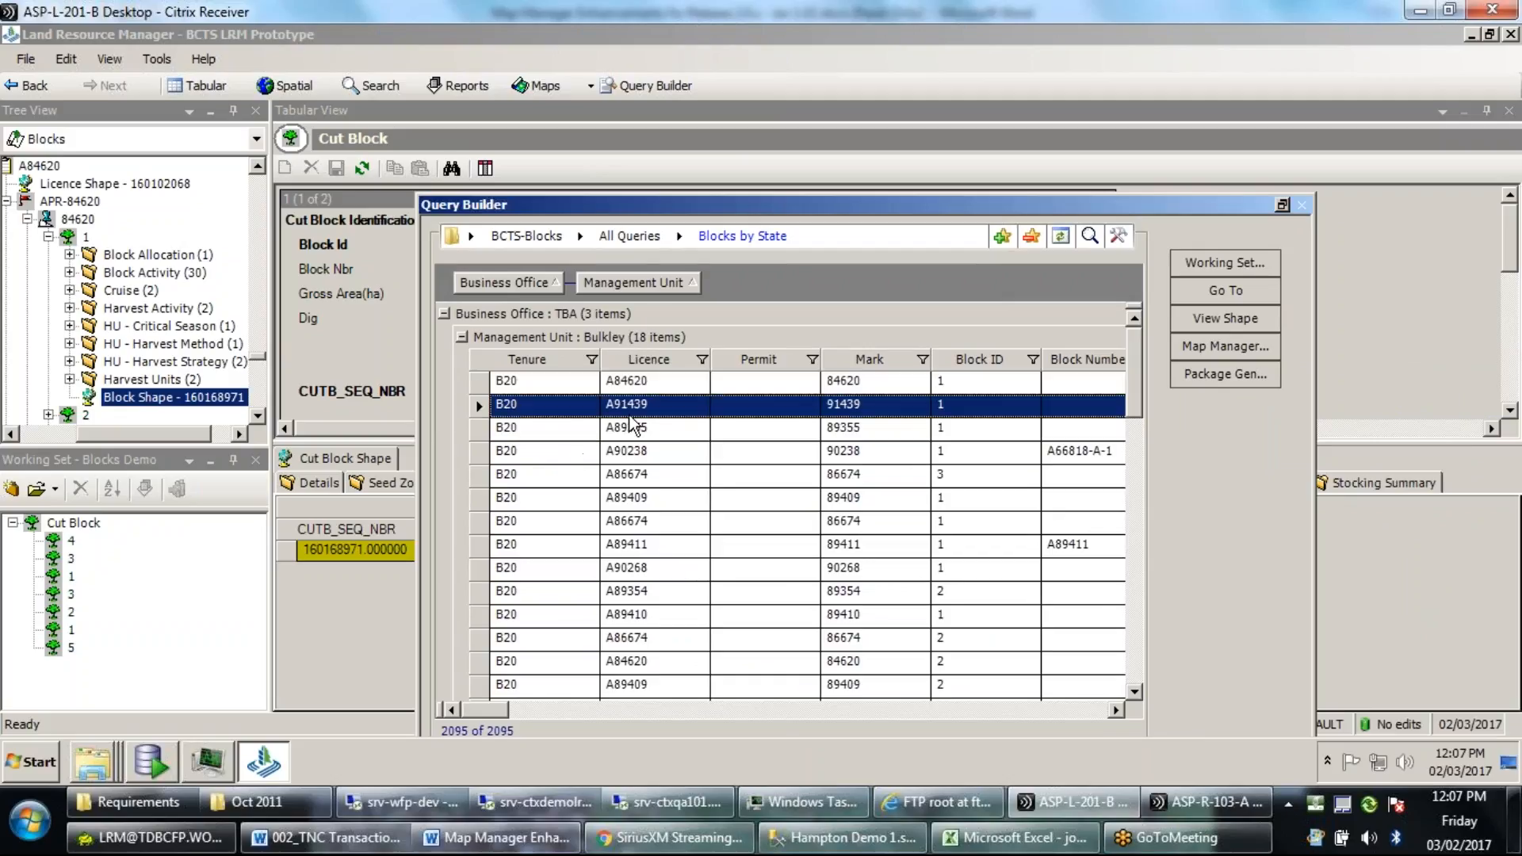
pyautogui.click(1203, 292)
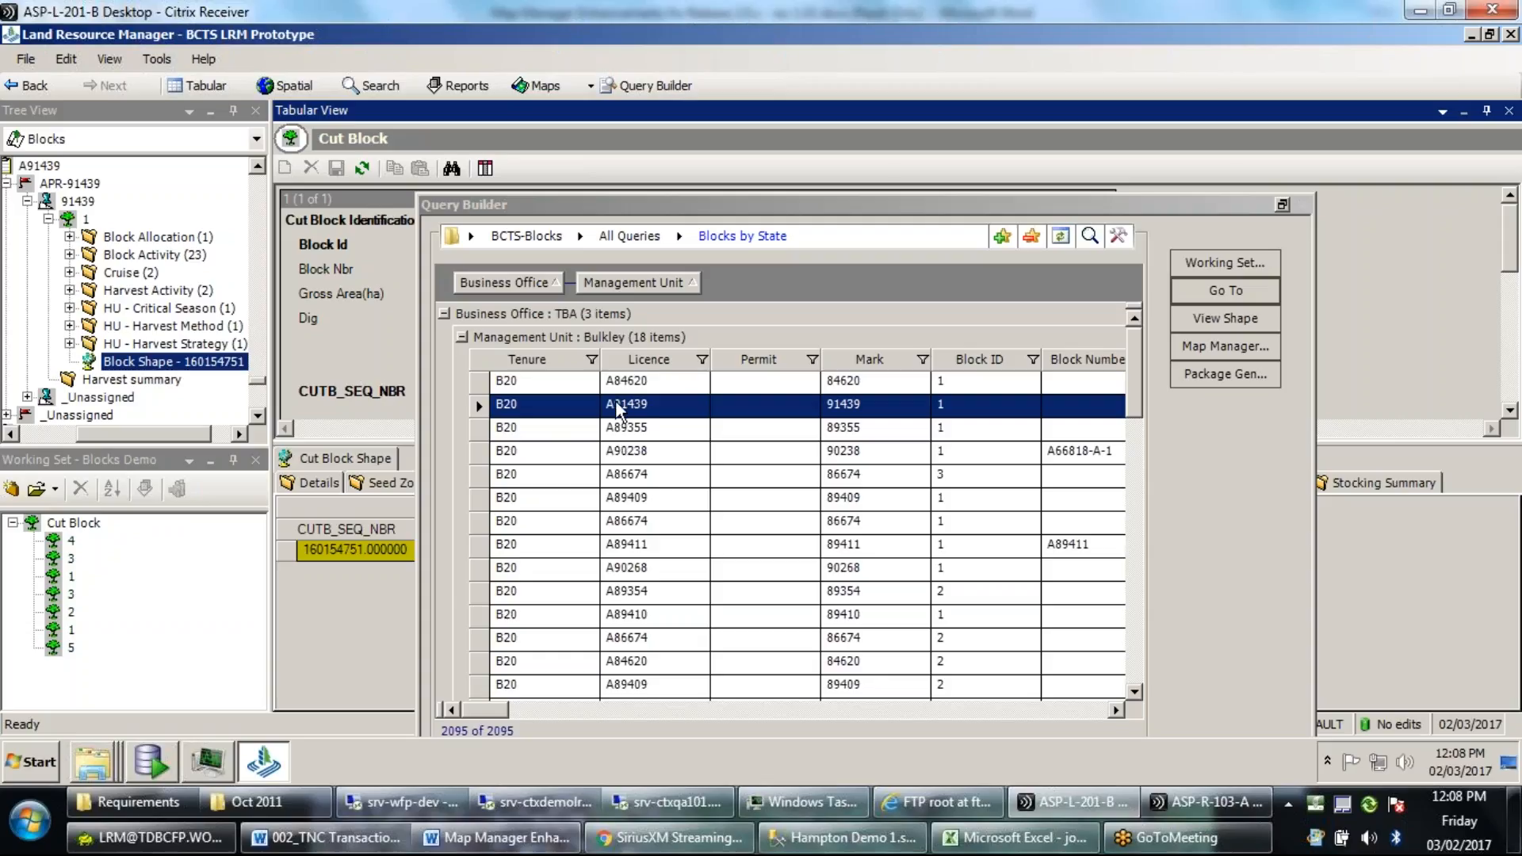
# Select the Bulkley rows from licence A91439 to A86674 block 3 and look through the grid's print and export options.
pyautogui.keyDown('shift'); pyautogui.click(641, 473); pyautogui.keyUp('shift')
pyautogui.rightClick(642, 471)
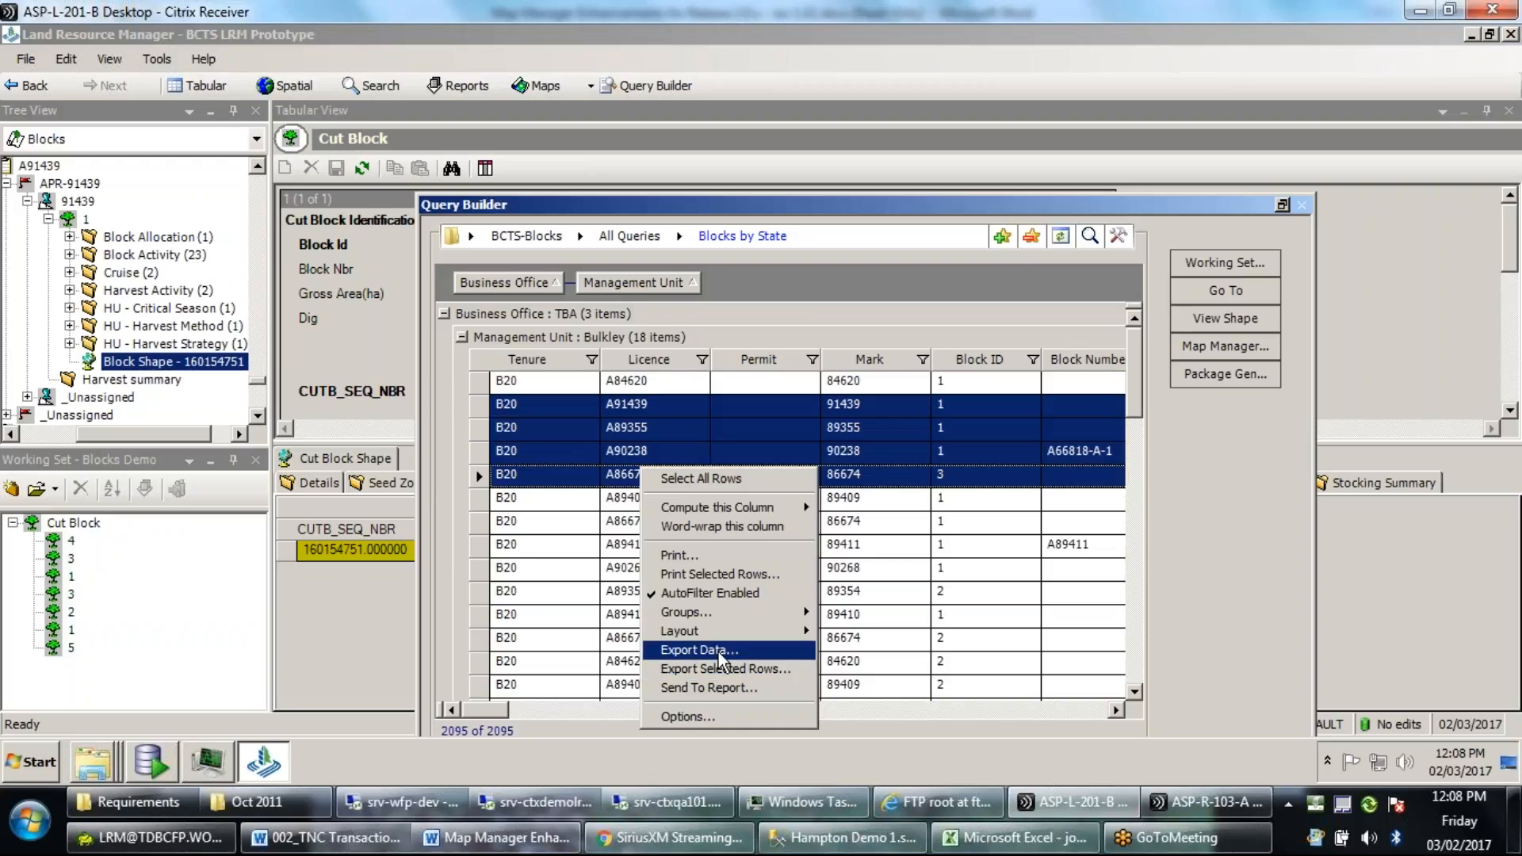
pyautogui.click(675, 412)
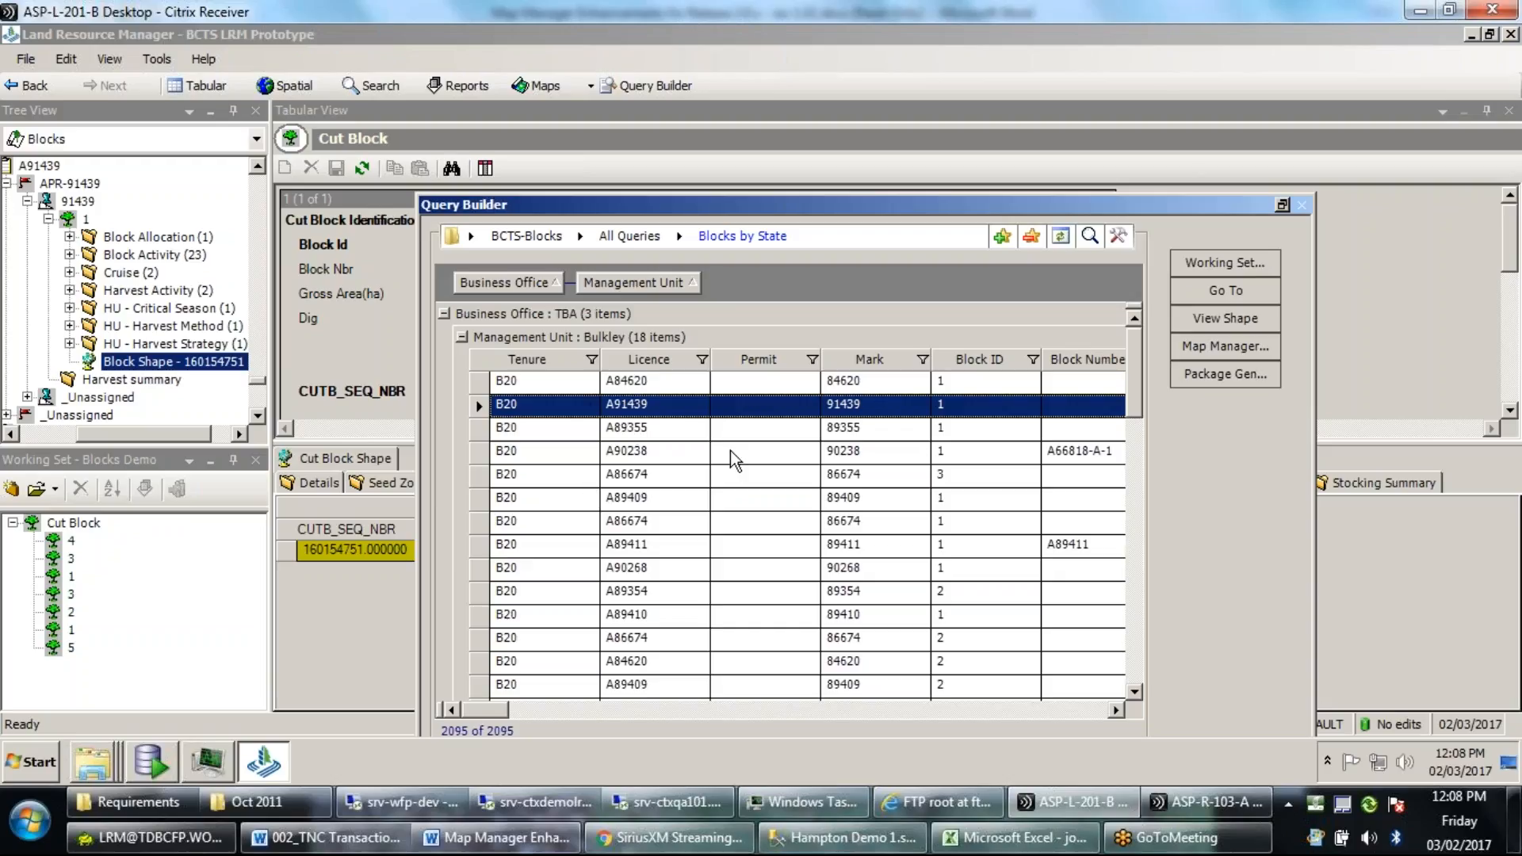
# Select all rows of the Bulkley management unit and add them to a new working set named Bulkley Blocks.
pyautogui.click(661, 382)
pyautogui.moveTo(1133, 382); pyautogui.dragTo(1130, 500)
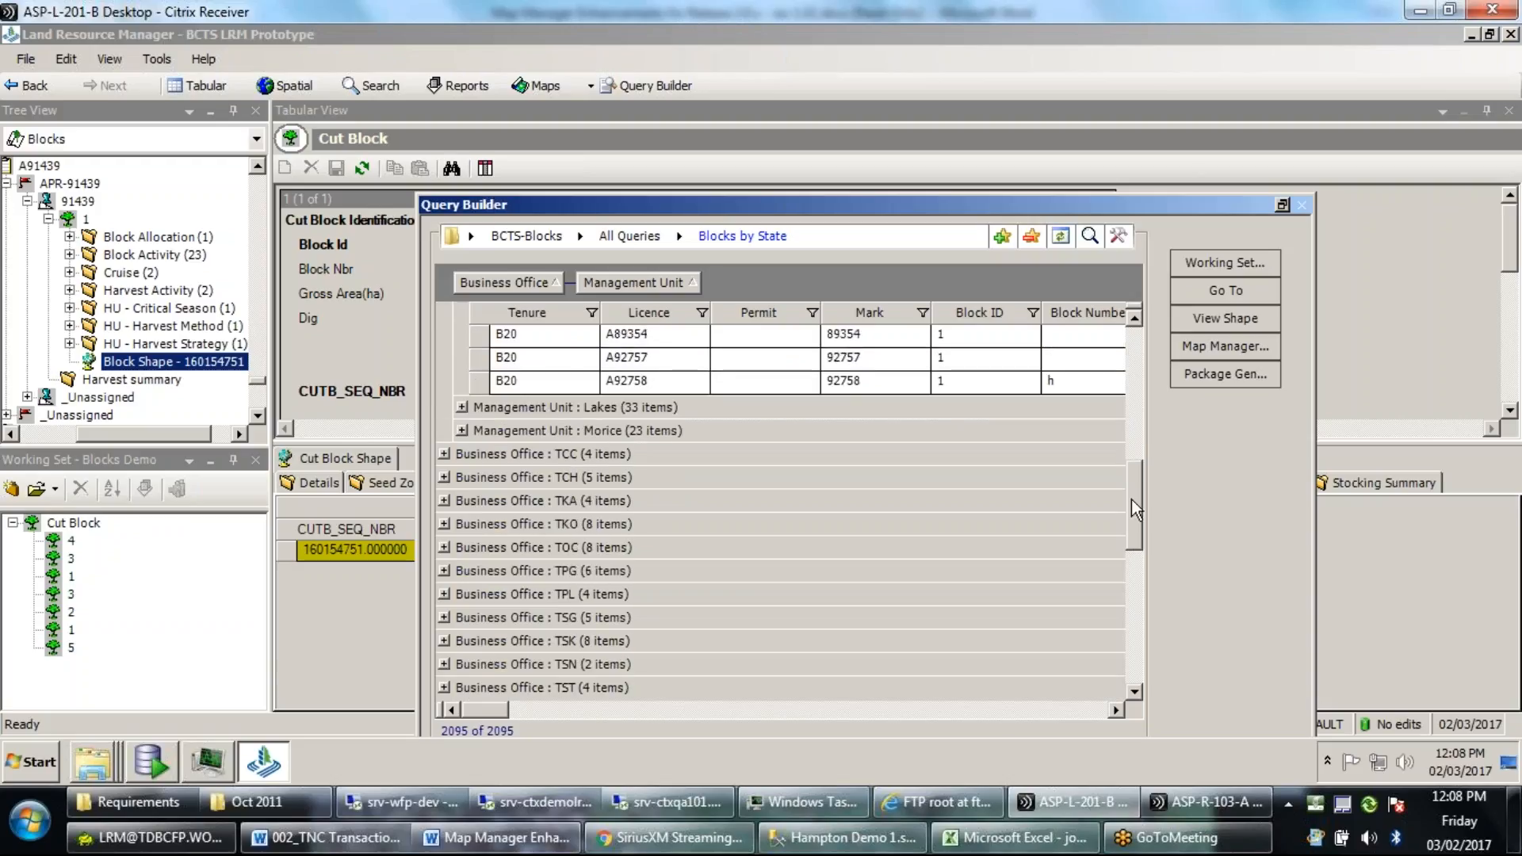
pyautogui.keyDown('shift'); pyautogui.click(839, 500); pyautogui.keyUp('shift')
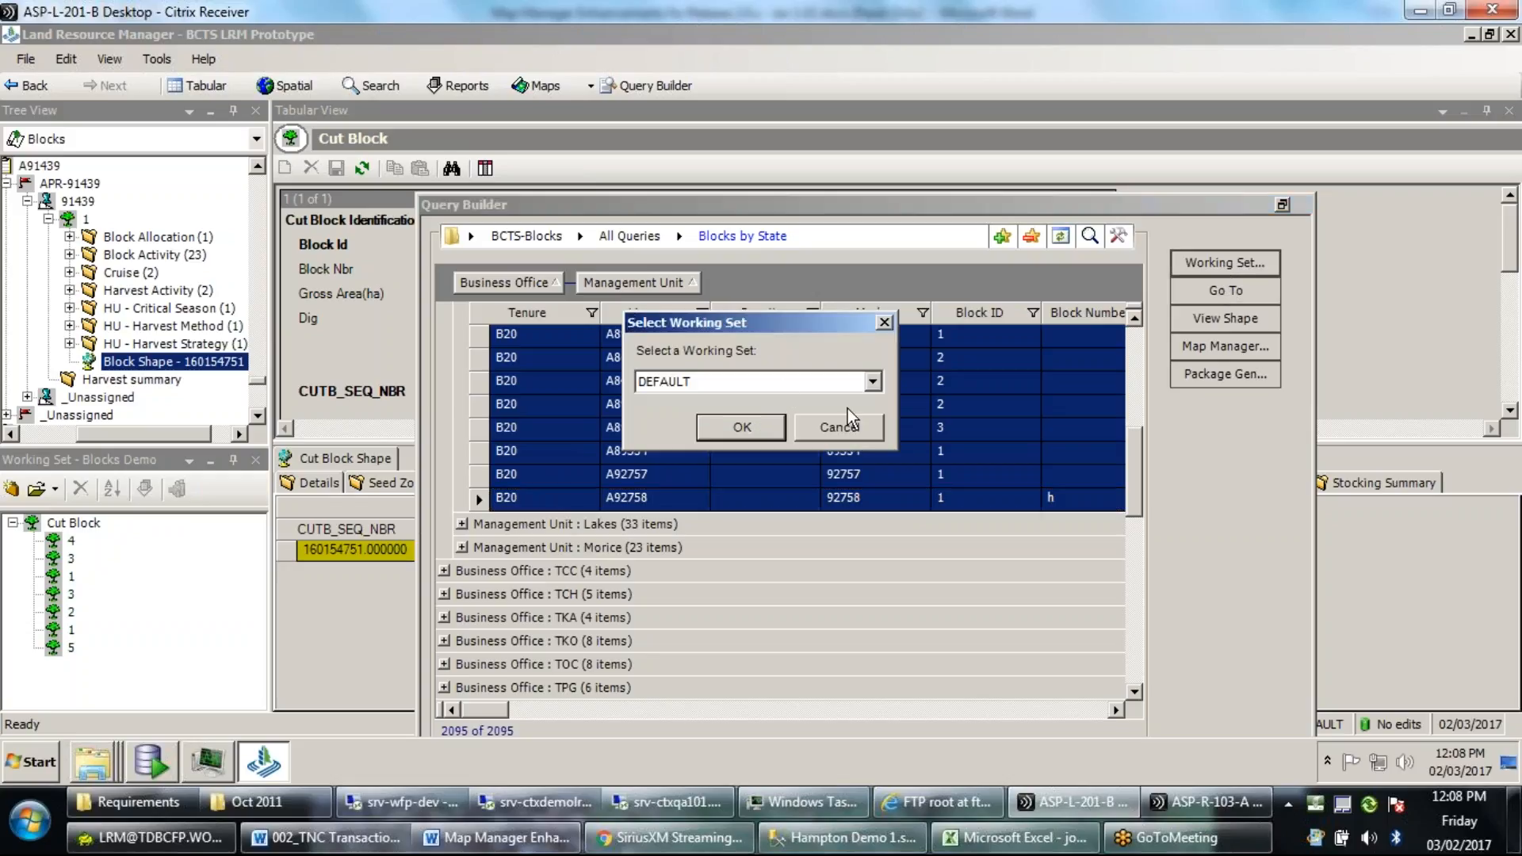
pyautogui.click(872, 382)
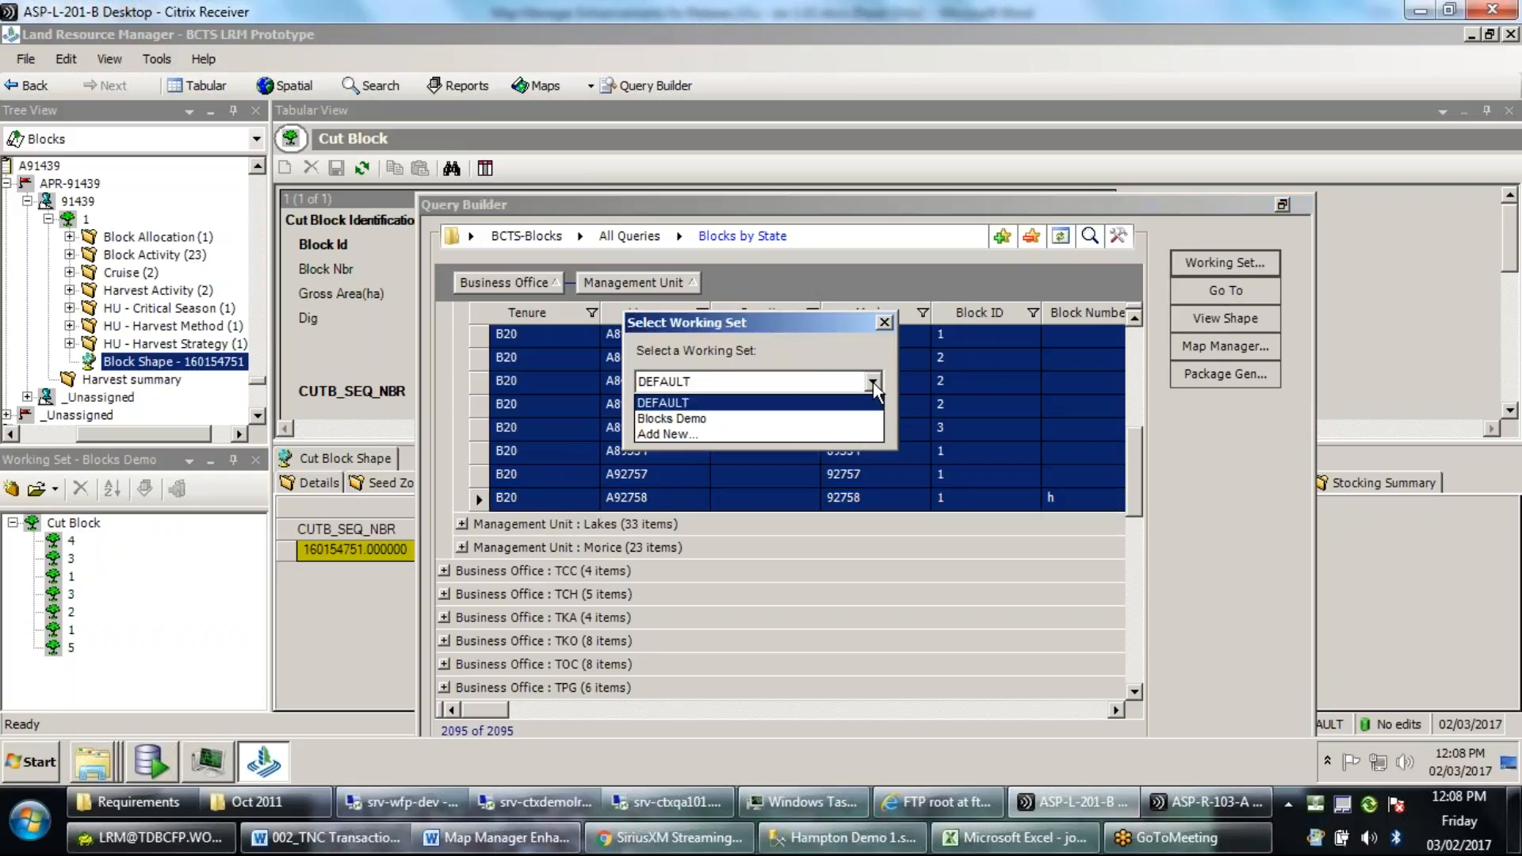
pyautogui.click(829, 433)
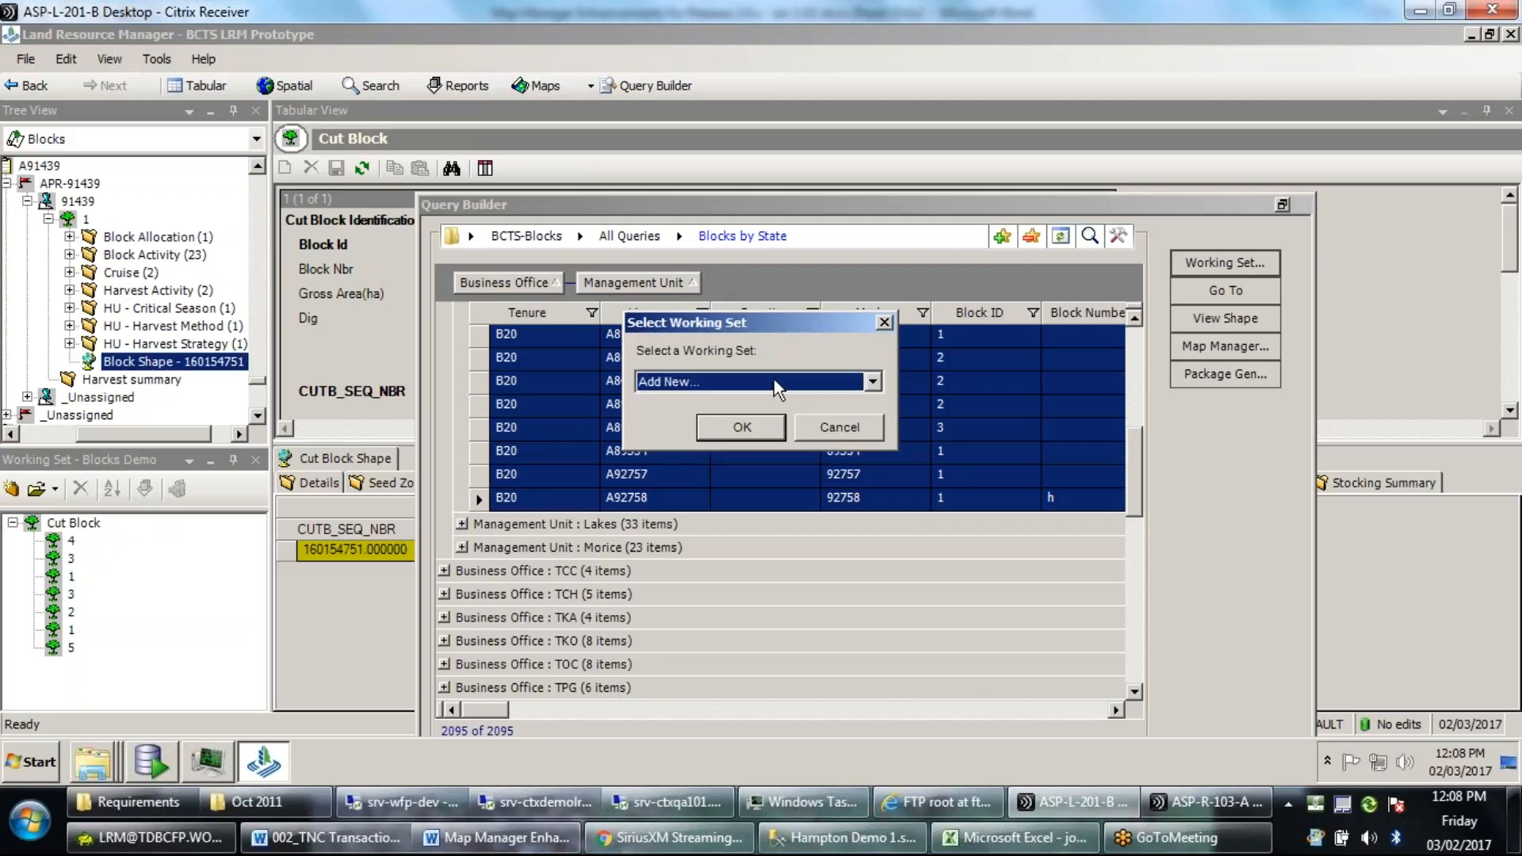
pyautogui.click(763, 424)
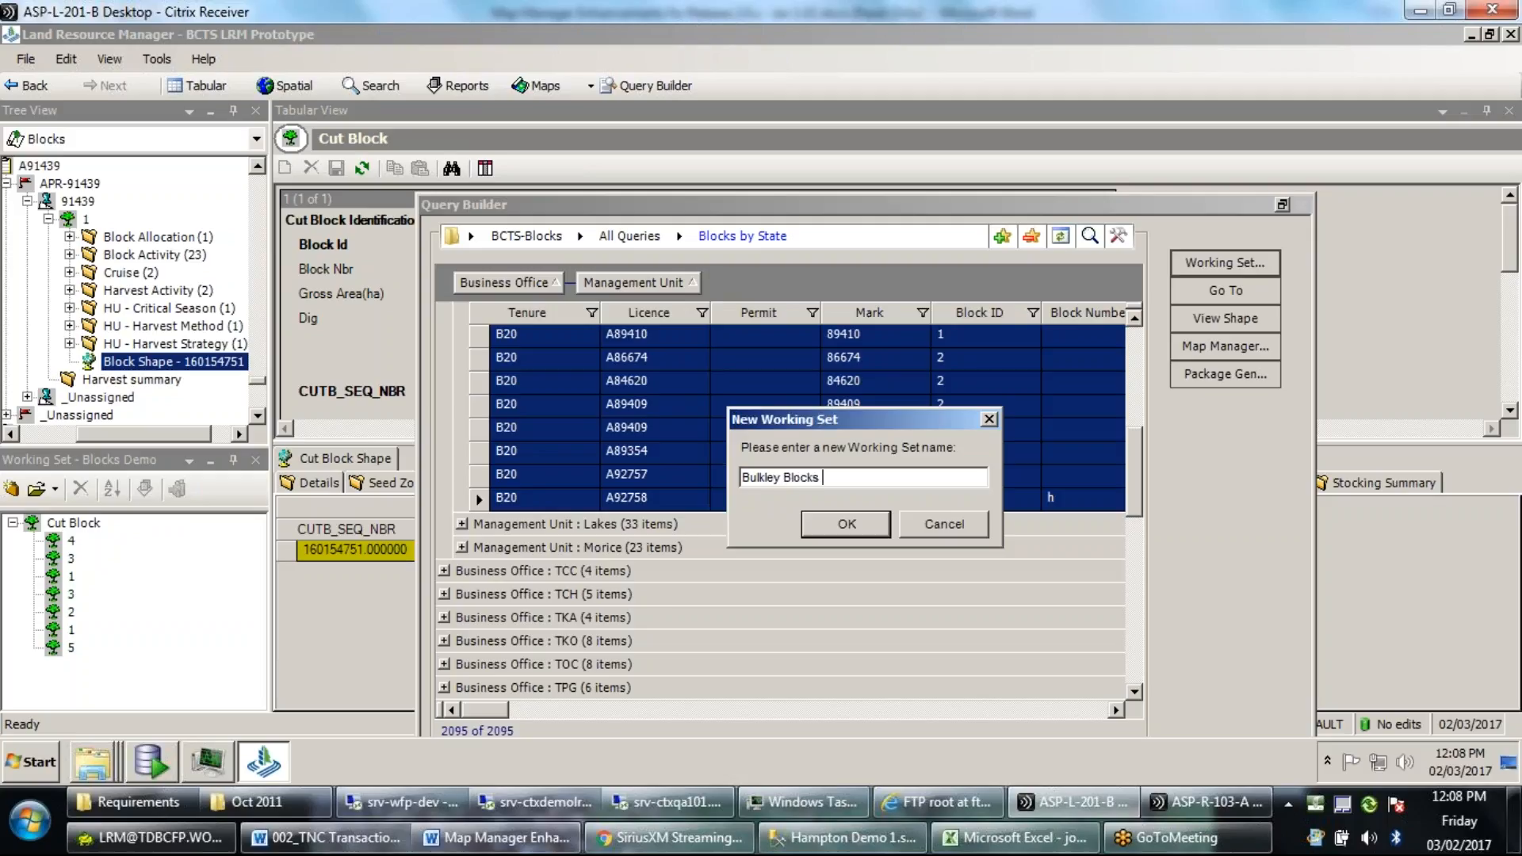
pyautogui.click(838, 523)
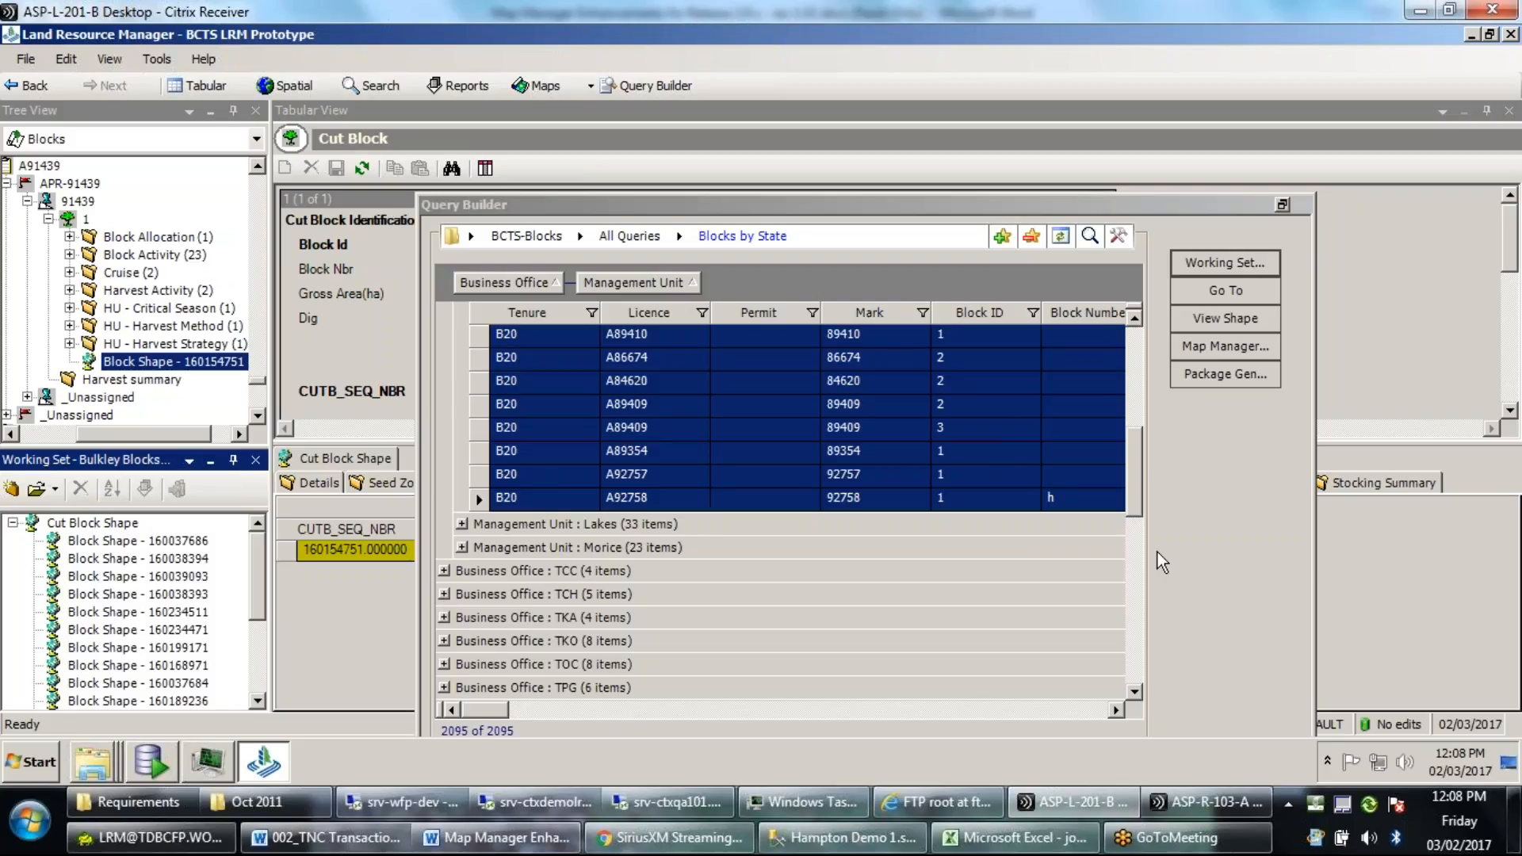
# View the map shapes of A90238 block 1, A86674 blocks 3 and 1, and A90268 block 1 individually.
pyautogui.moveTo(1139, 491); pyautogui.dragTo(1135, 378)
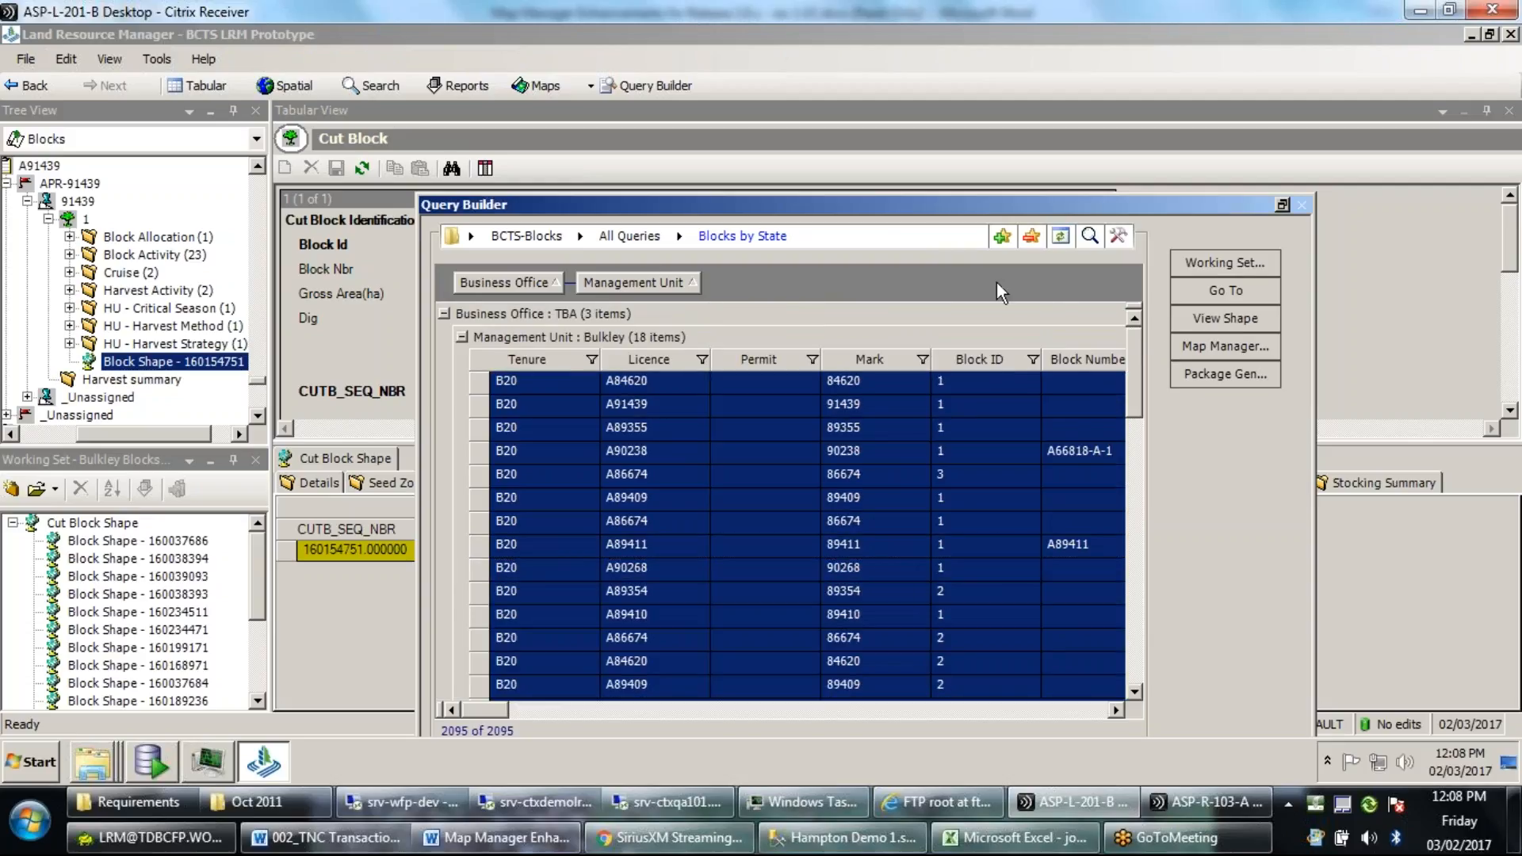
pyautogui.moveTo(1004, 210); pyautogui.dragTo(622, 159)
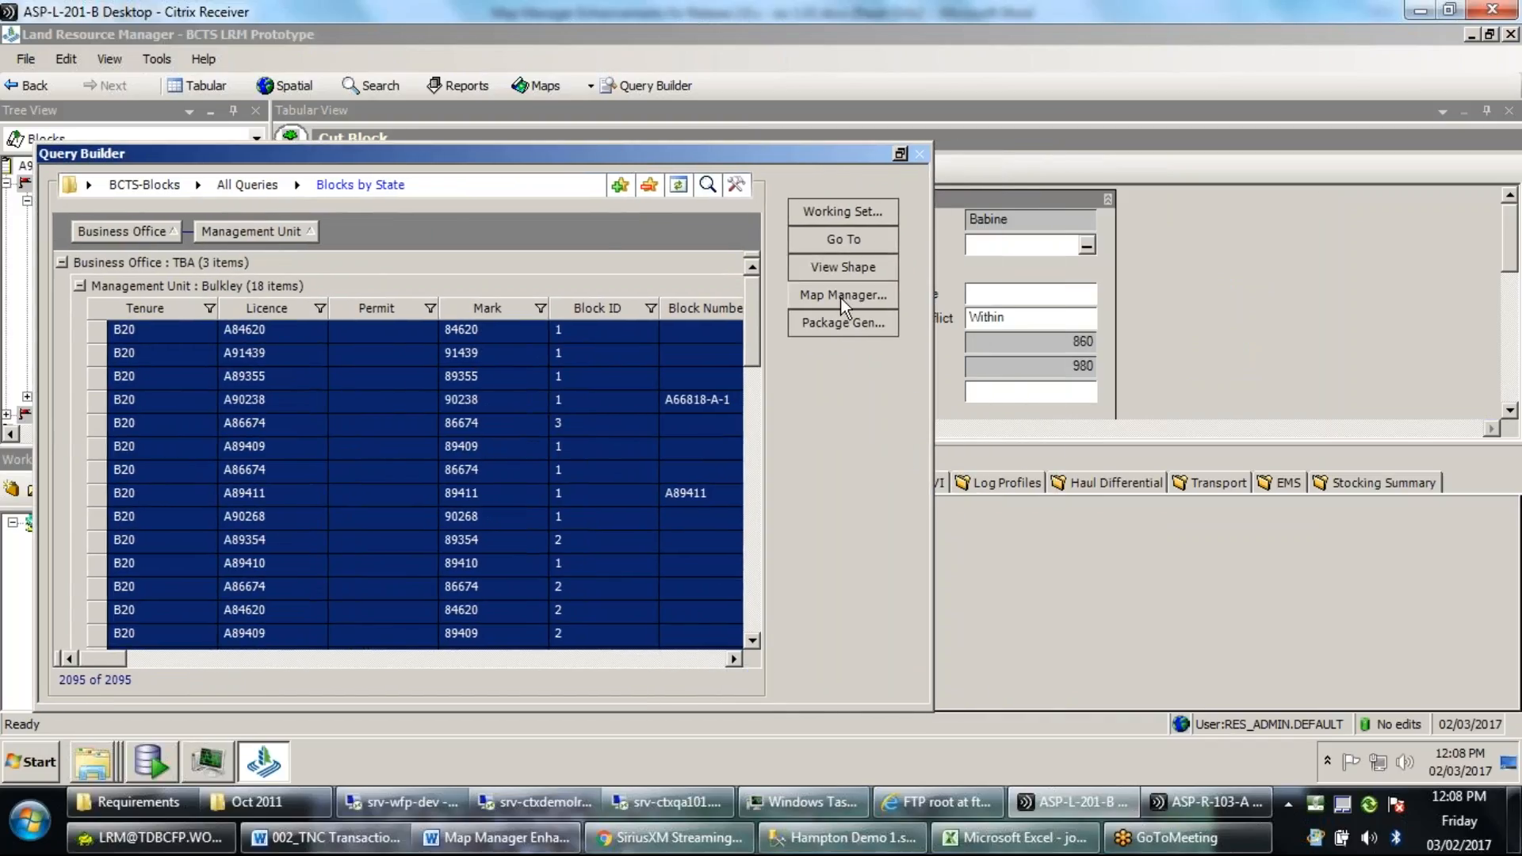
pyautogui.click(531, 400)
pyautogui.click(817, 269)
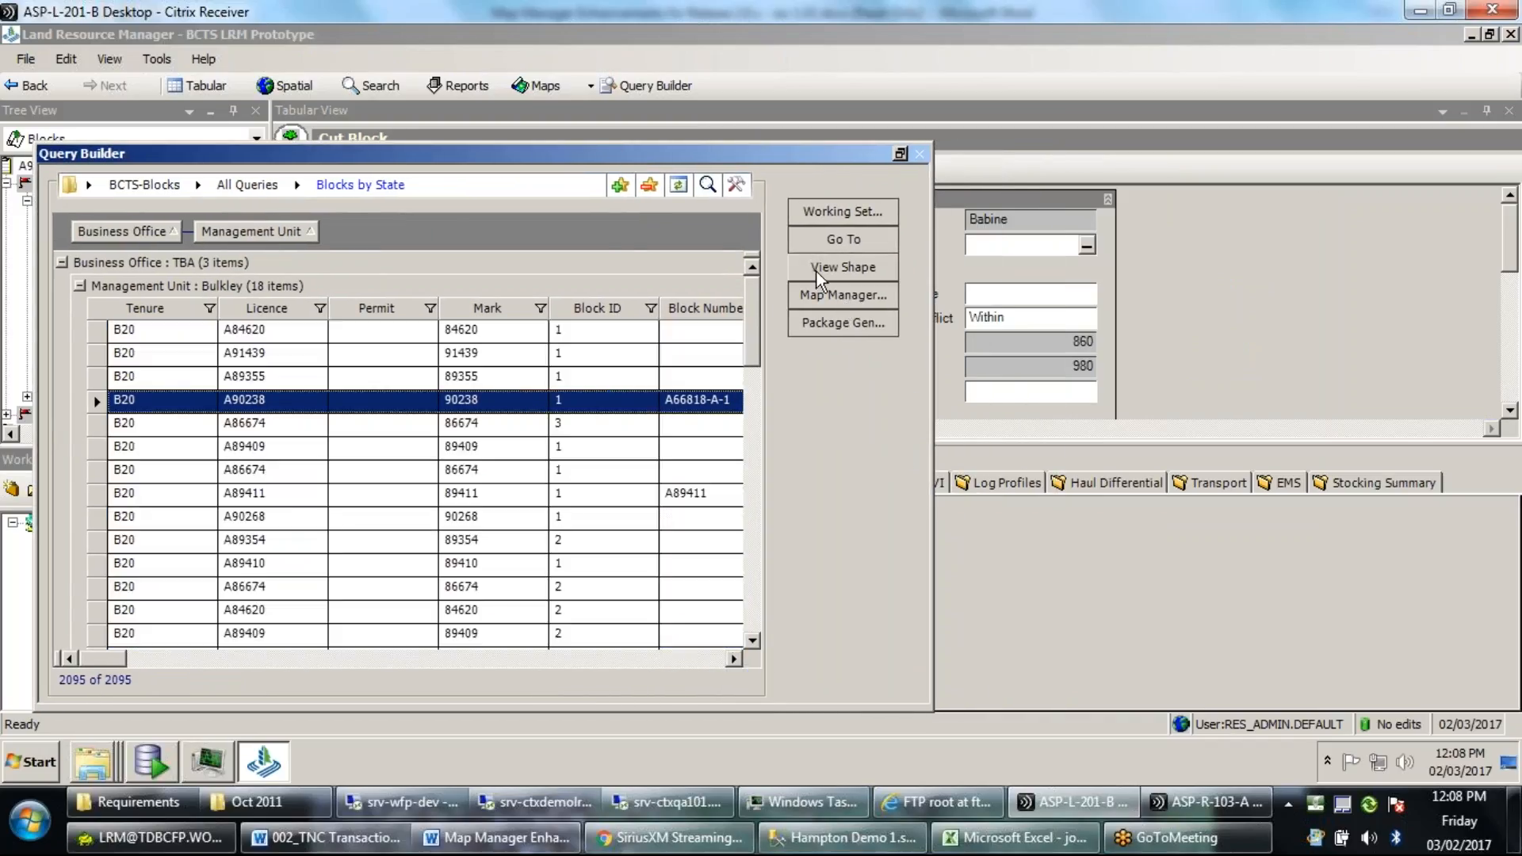
pyautogui.click(345, 428)
pyautogui.click(842, 267)
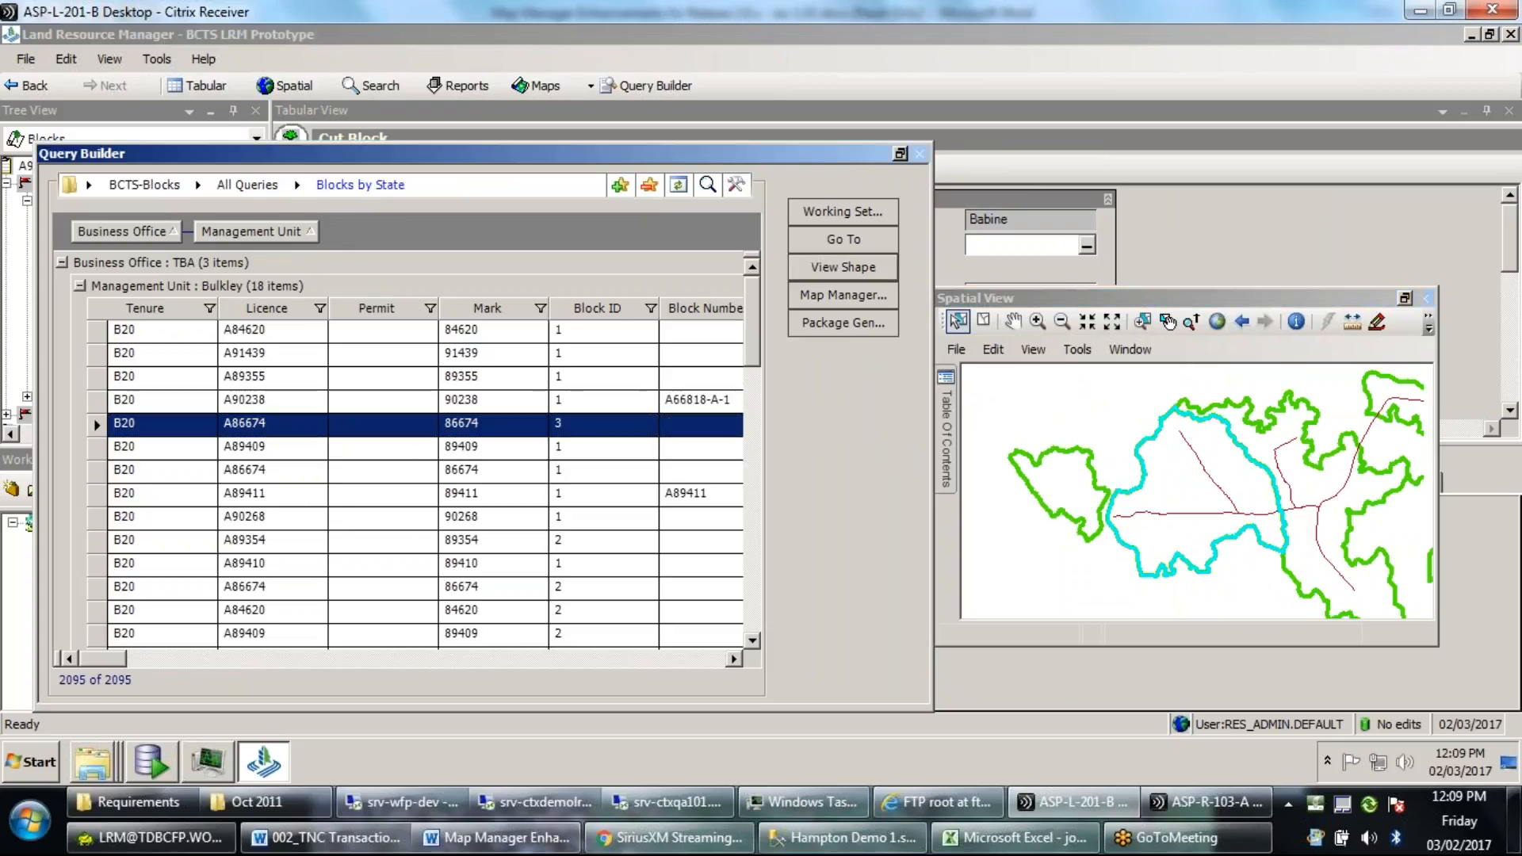
pyautogui.click(375, 473)
pyautogui.click(824, 269)
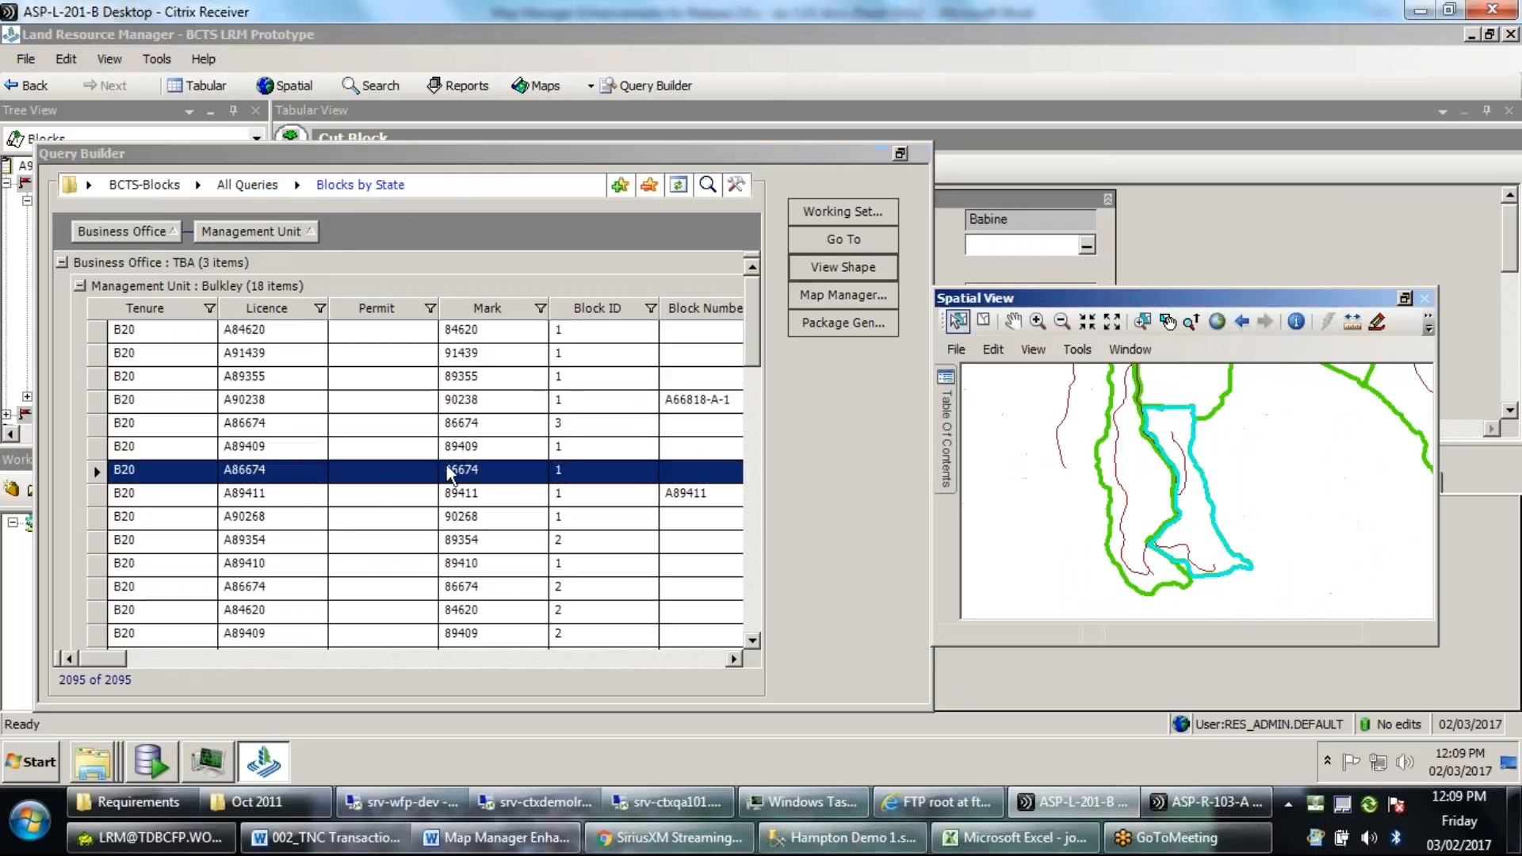
pyautogui.click(308, 522)
pyautogui.click(833, 273)
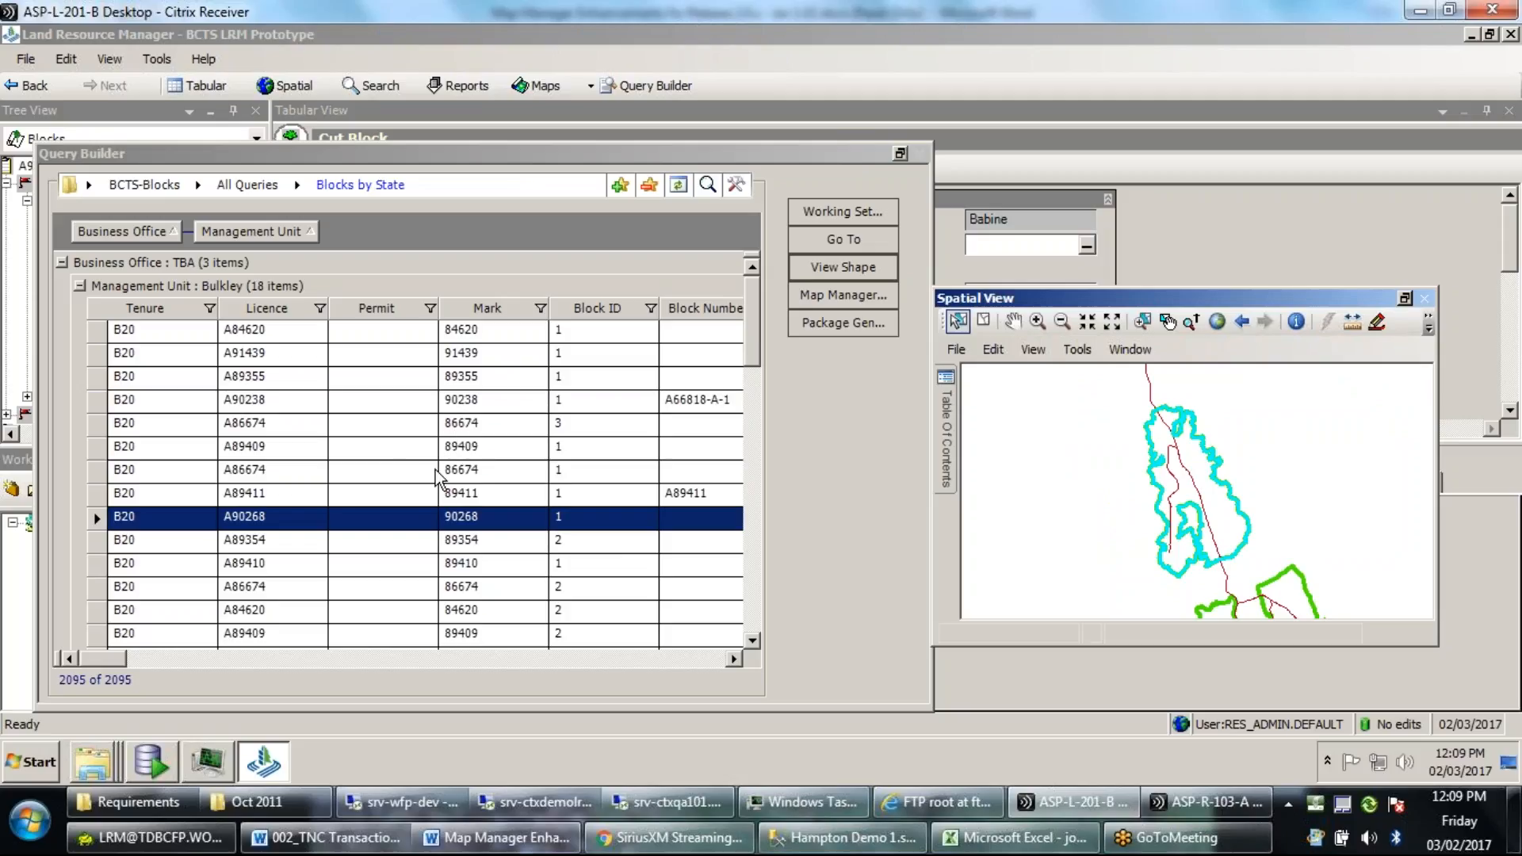
# Set up maps in Map Manager for the rows A89355 to A90268 with the BCTS Demo Fast 8.5x11 Portrait template and default PDF output.
pyautogui.keyDown('shift'); pyautogui.click(439, 377); pyautogui.keyUp('shift')
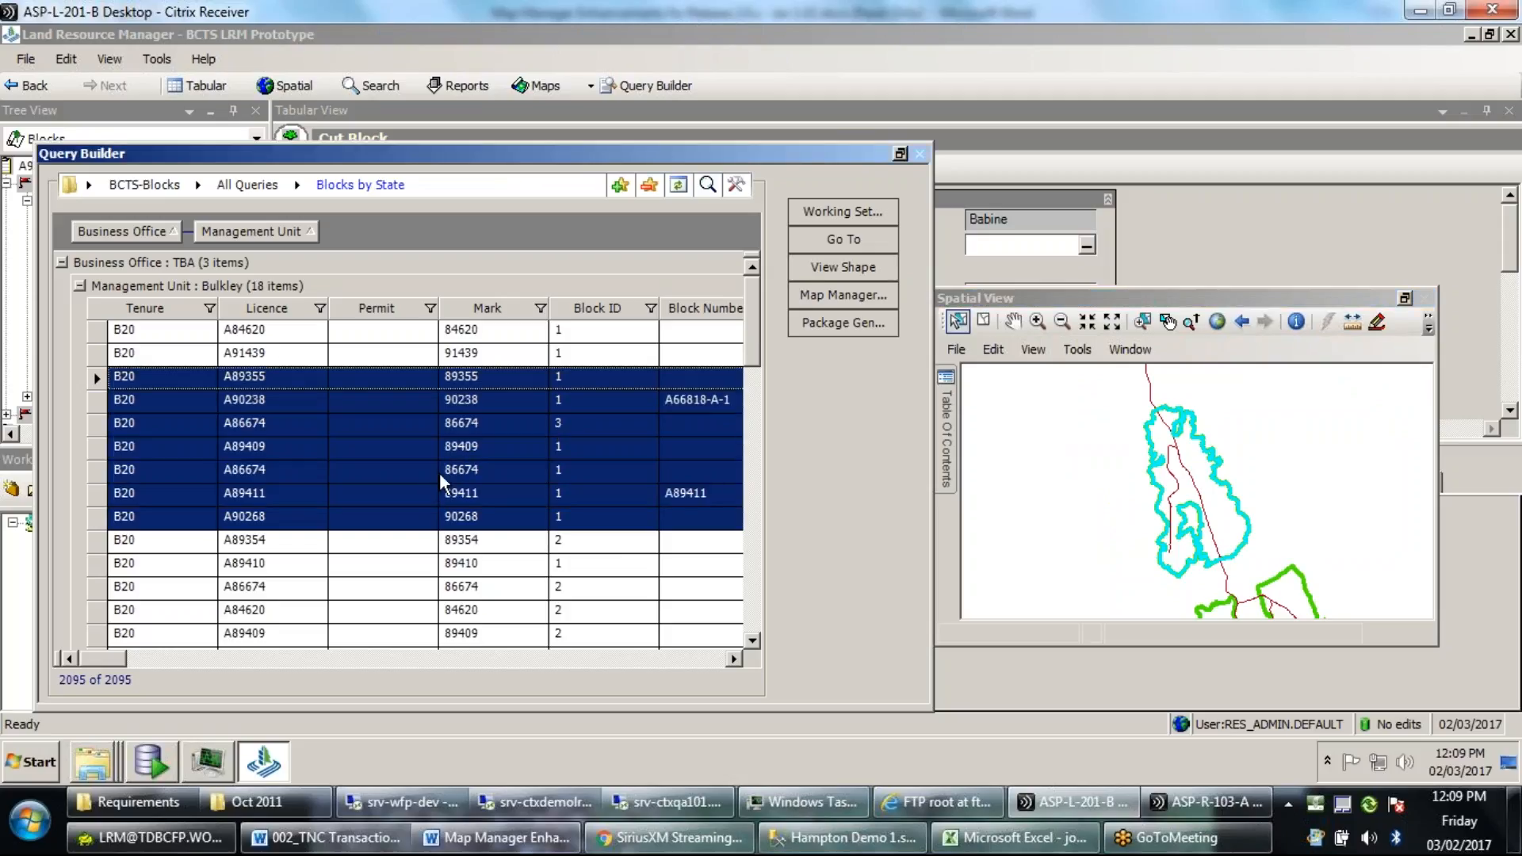
pyautogui.click(809, 297)
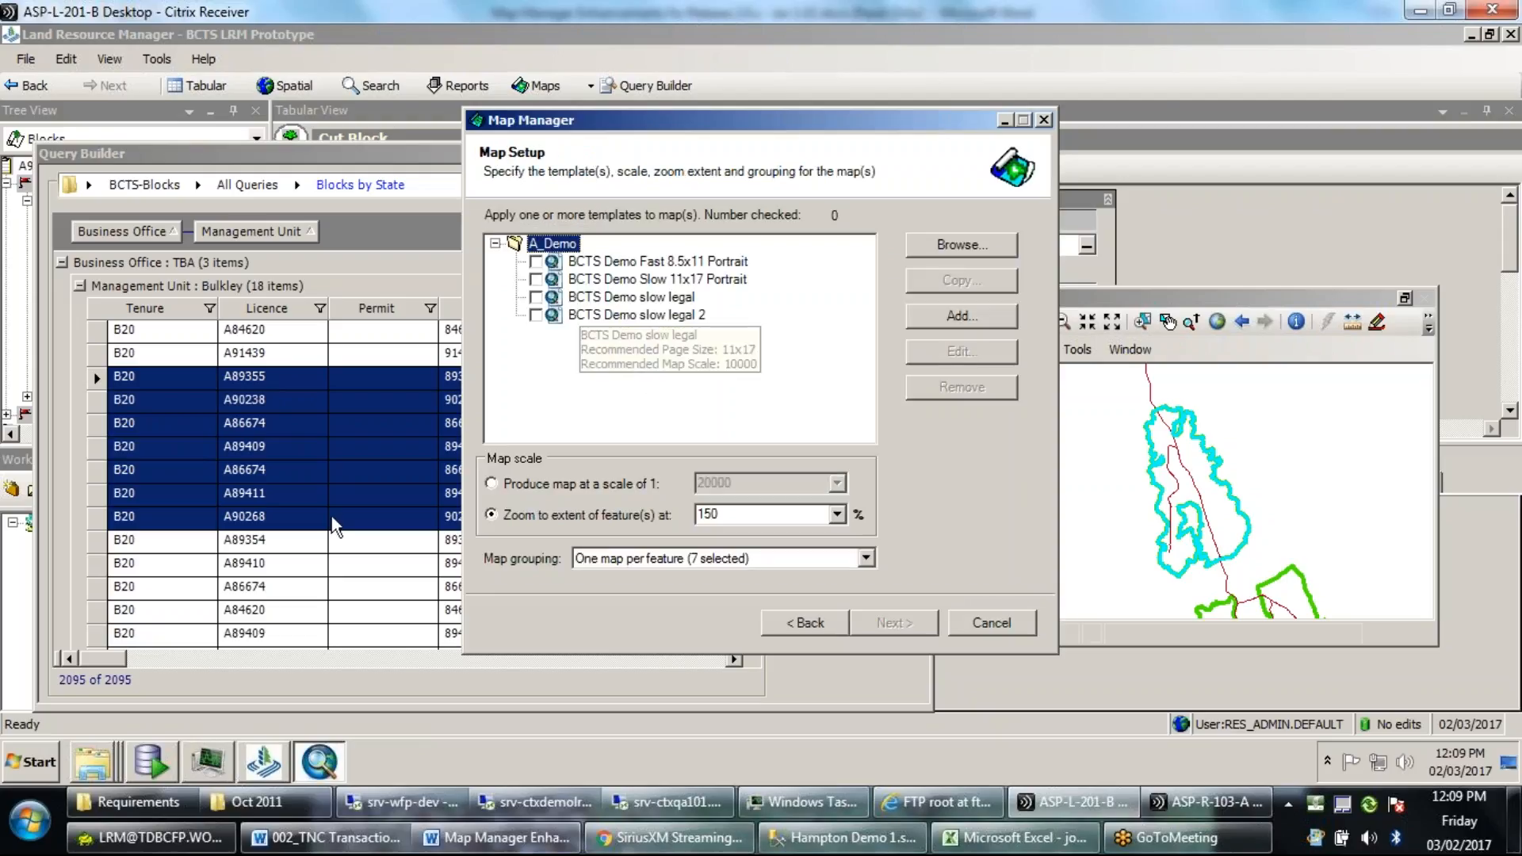
pyautogui.click(536, 261)
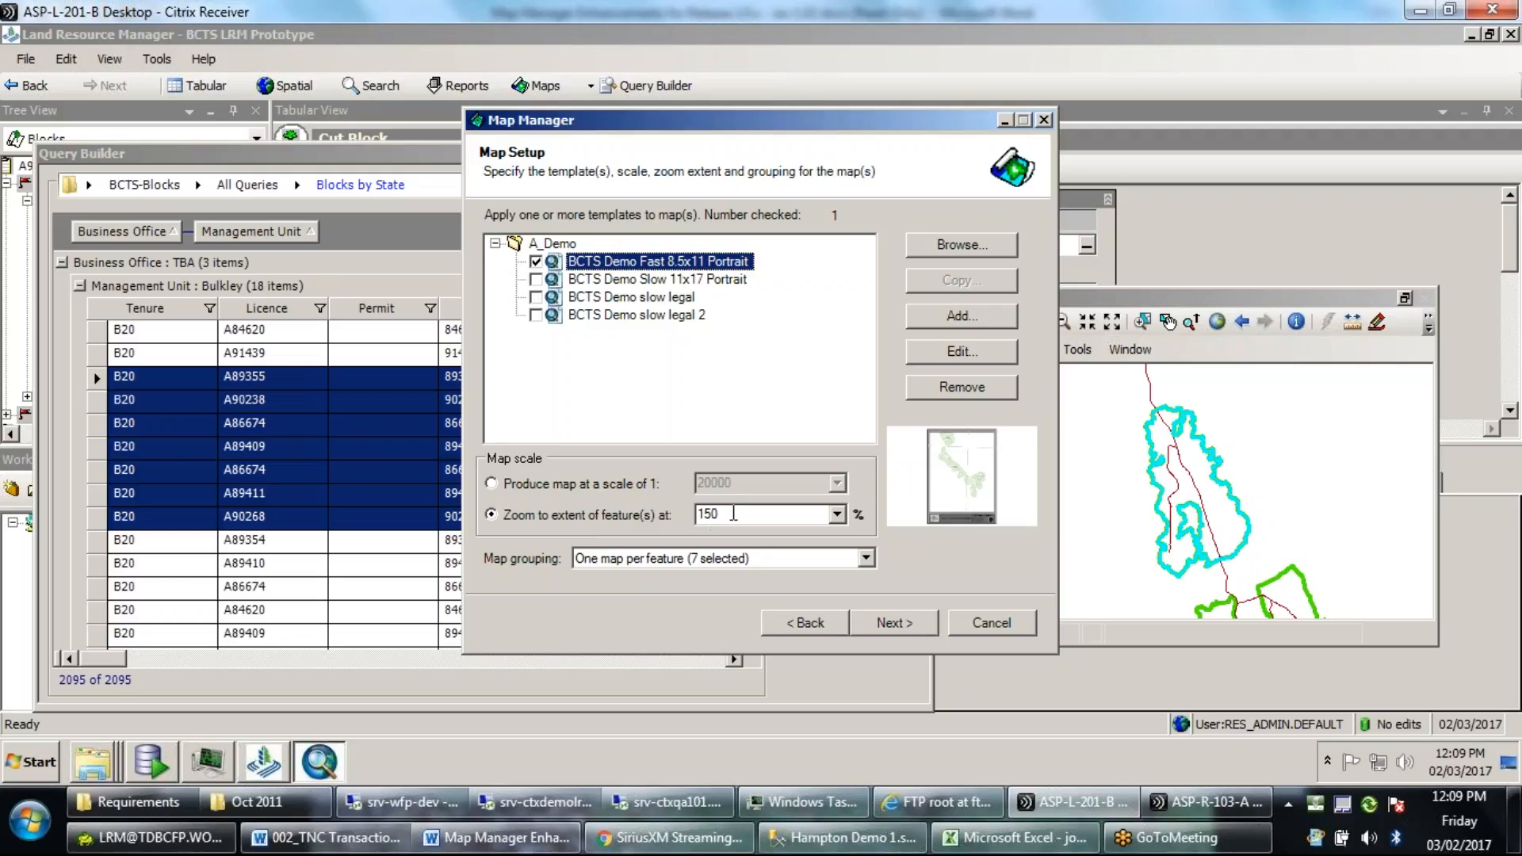
pyautogui.click(910, 623)
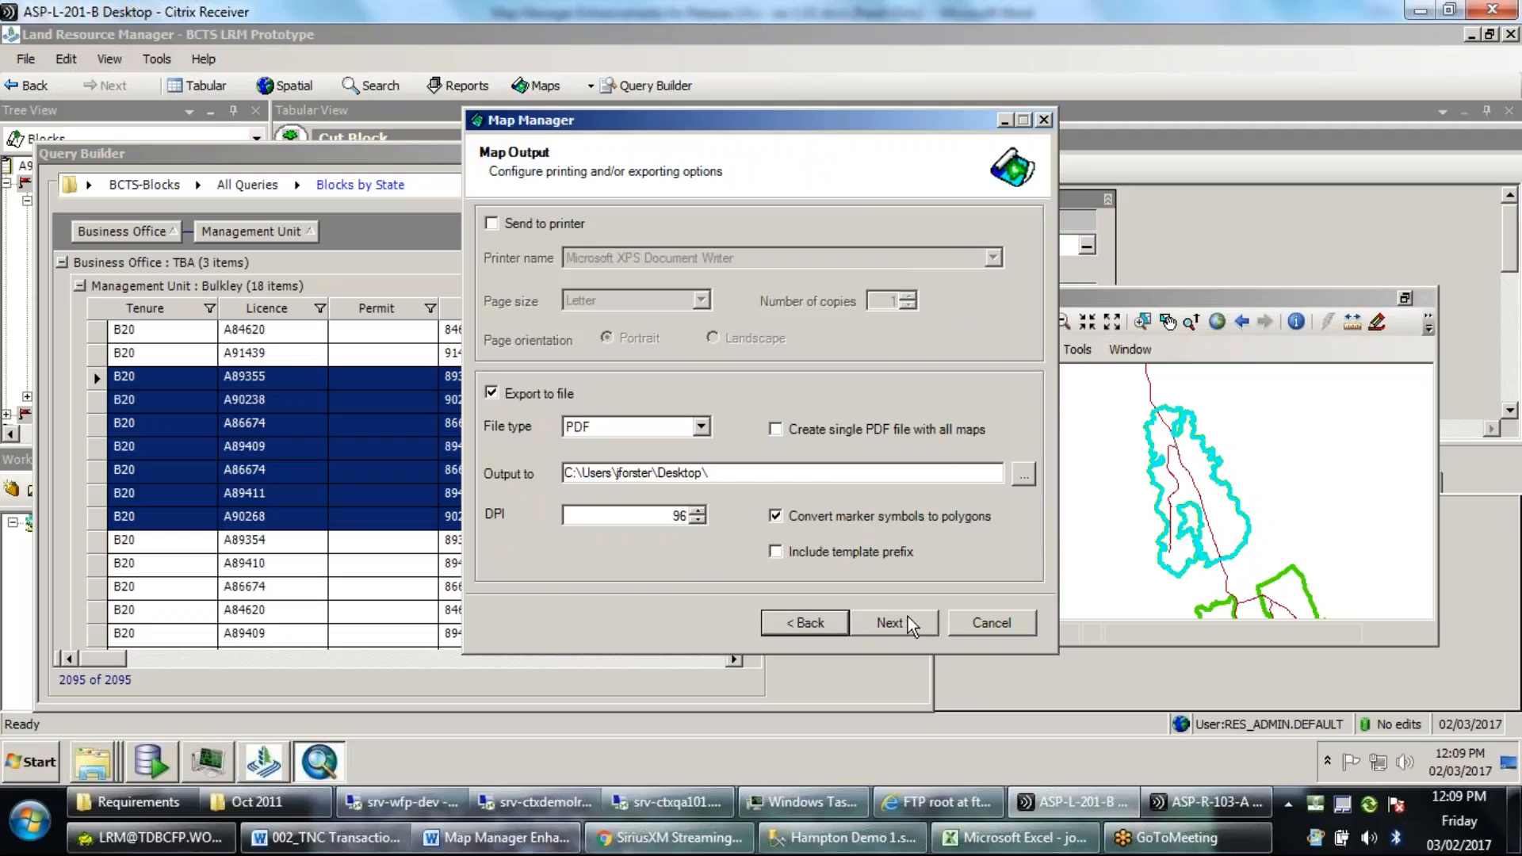
pyautogui.click(910, 624)
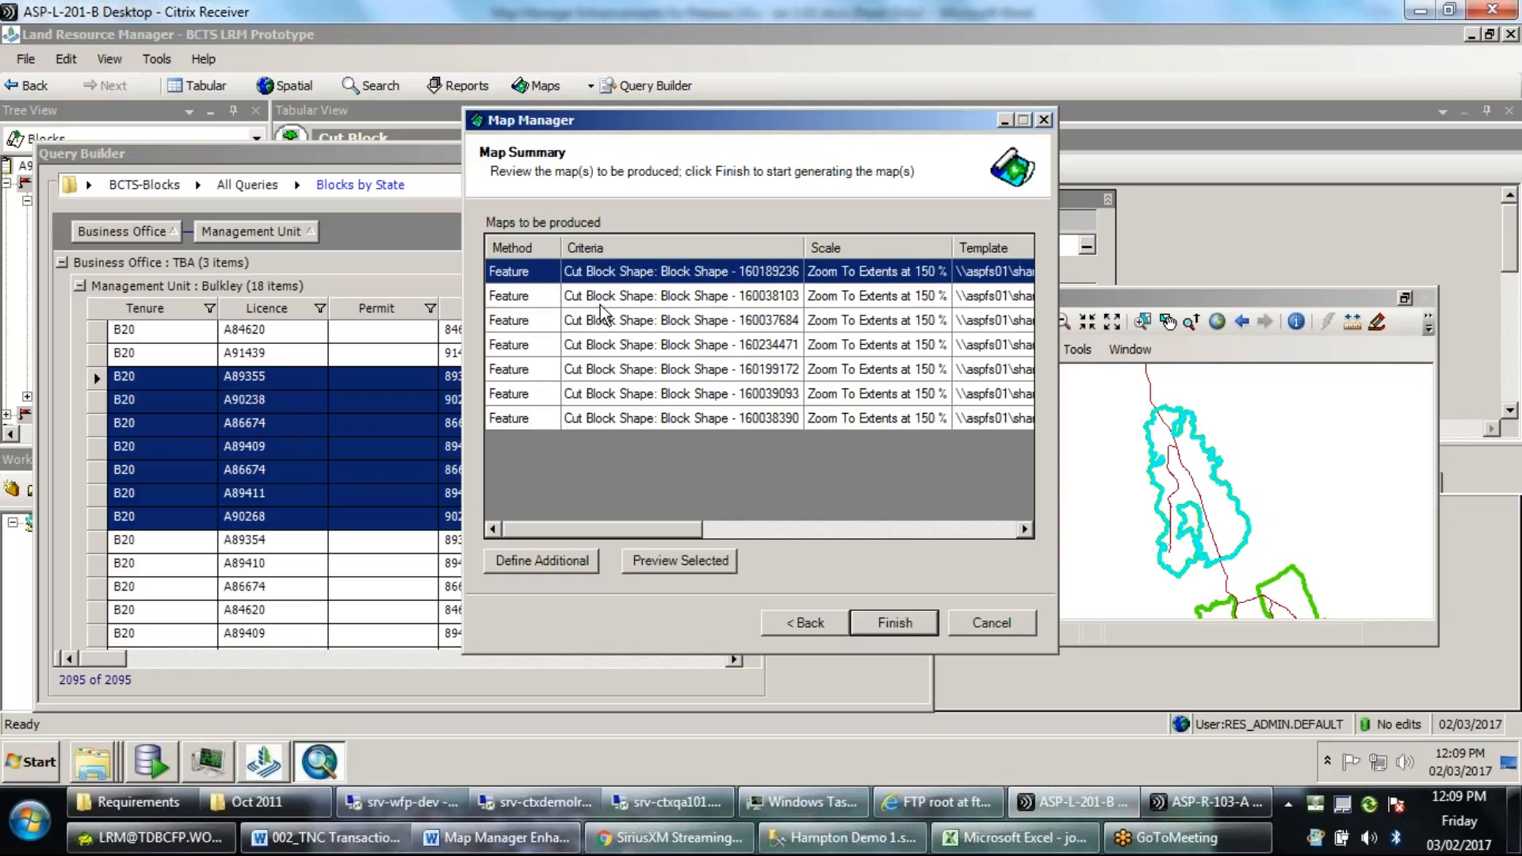
# Preview the maps for the first two block shapes in the map summary, then close the preview.
pyautogui.click(672, 563)
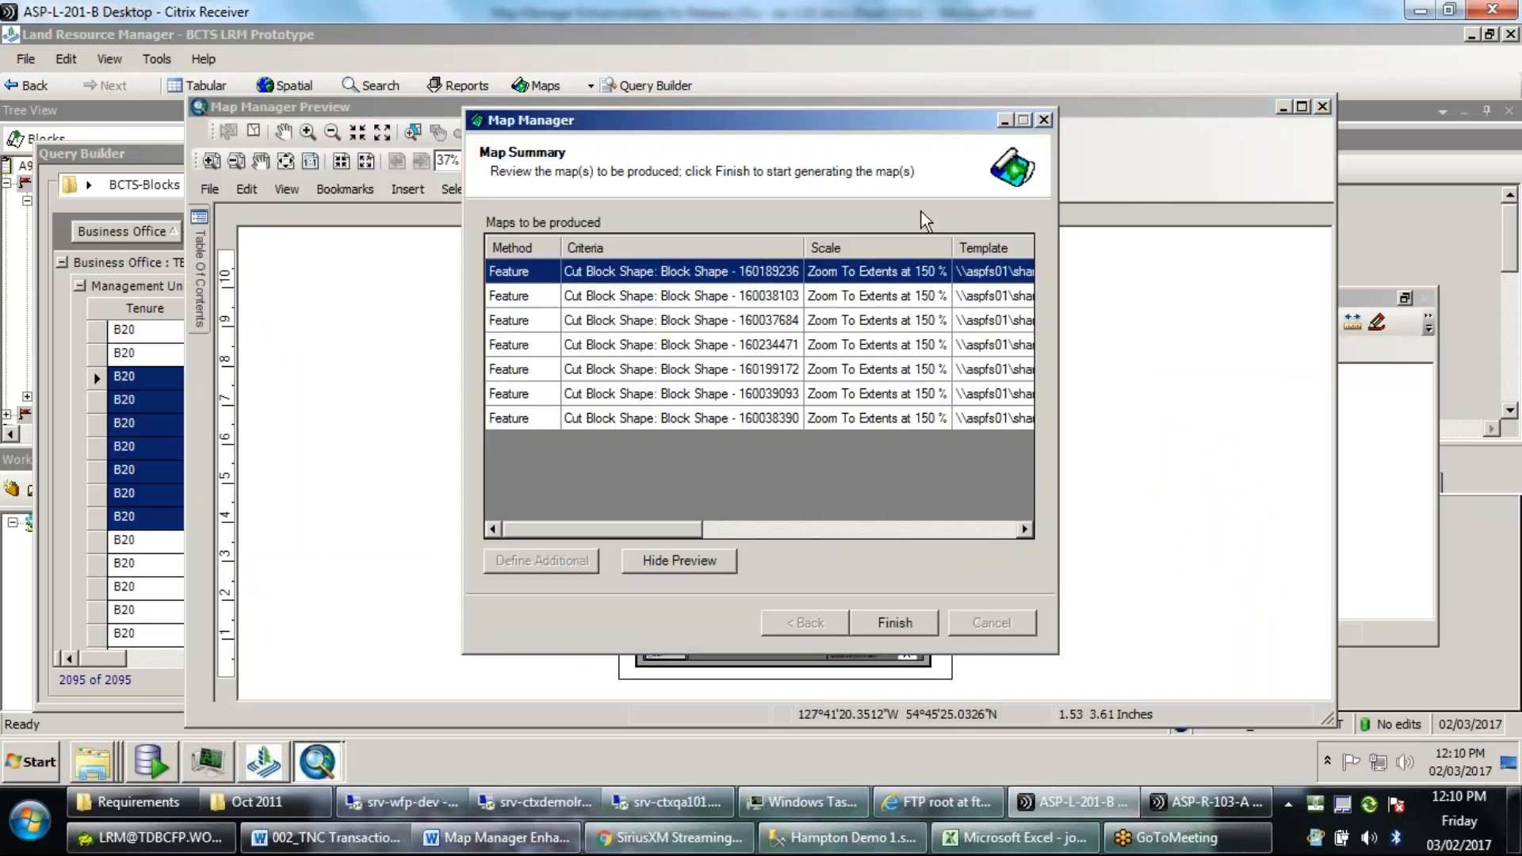
pyautogui.click(1144, 117)
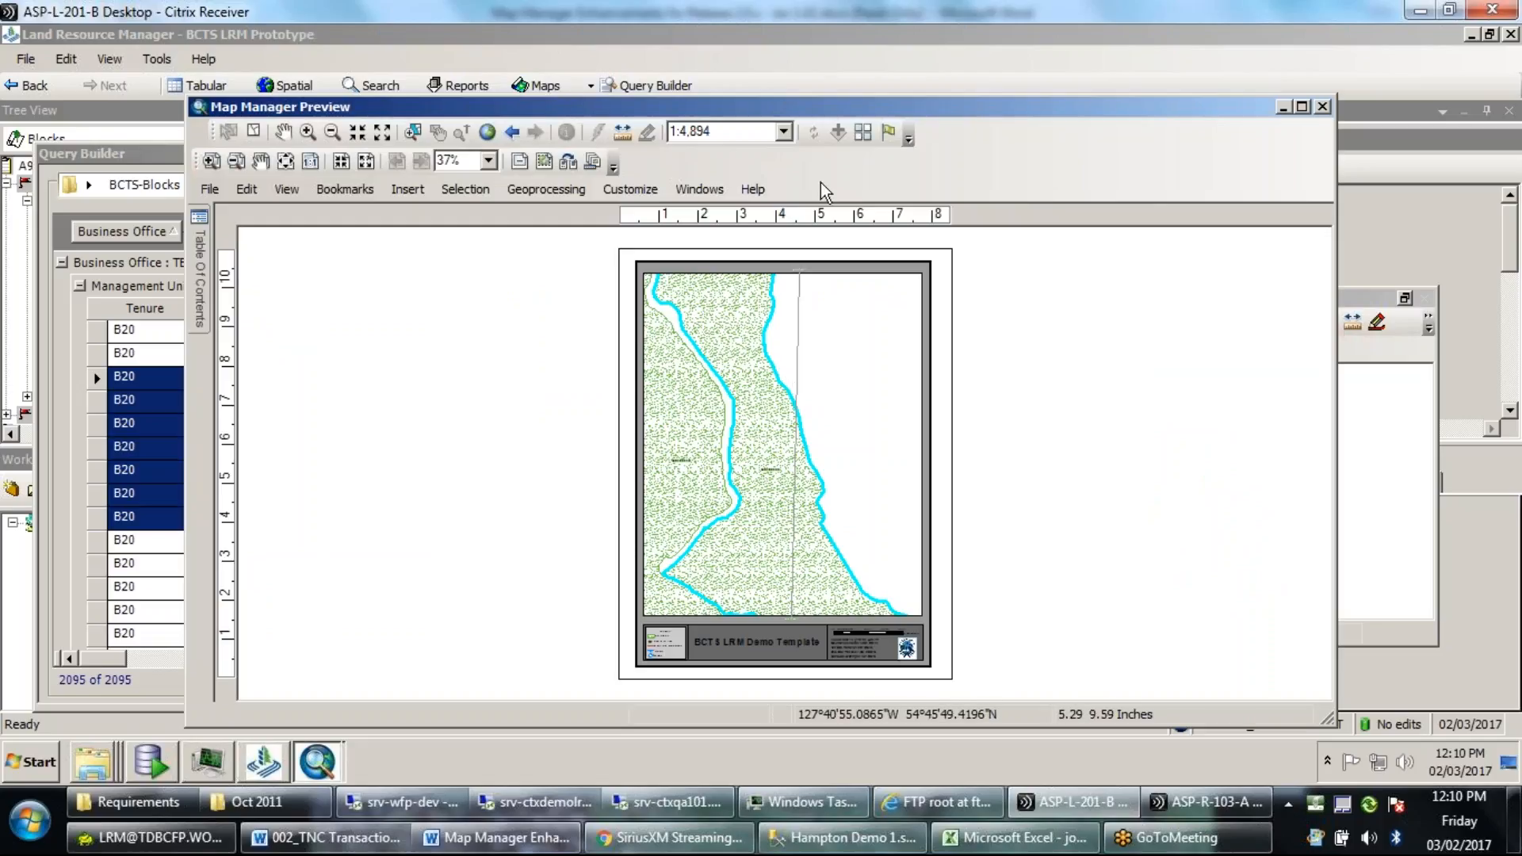
pyautogui.moveTo(944, 100); pyautogui.dragTo(950, 223)
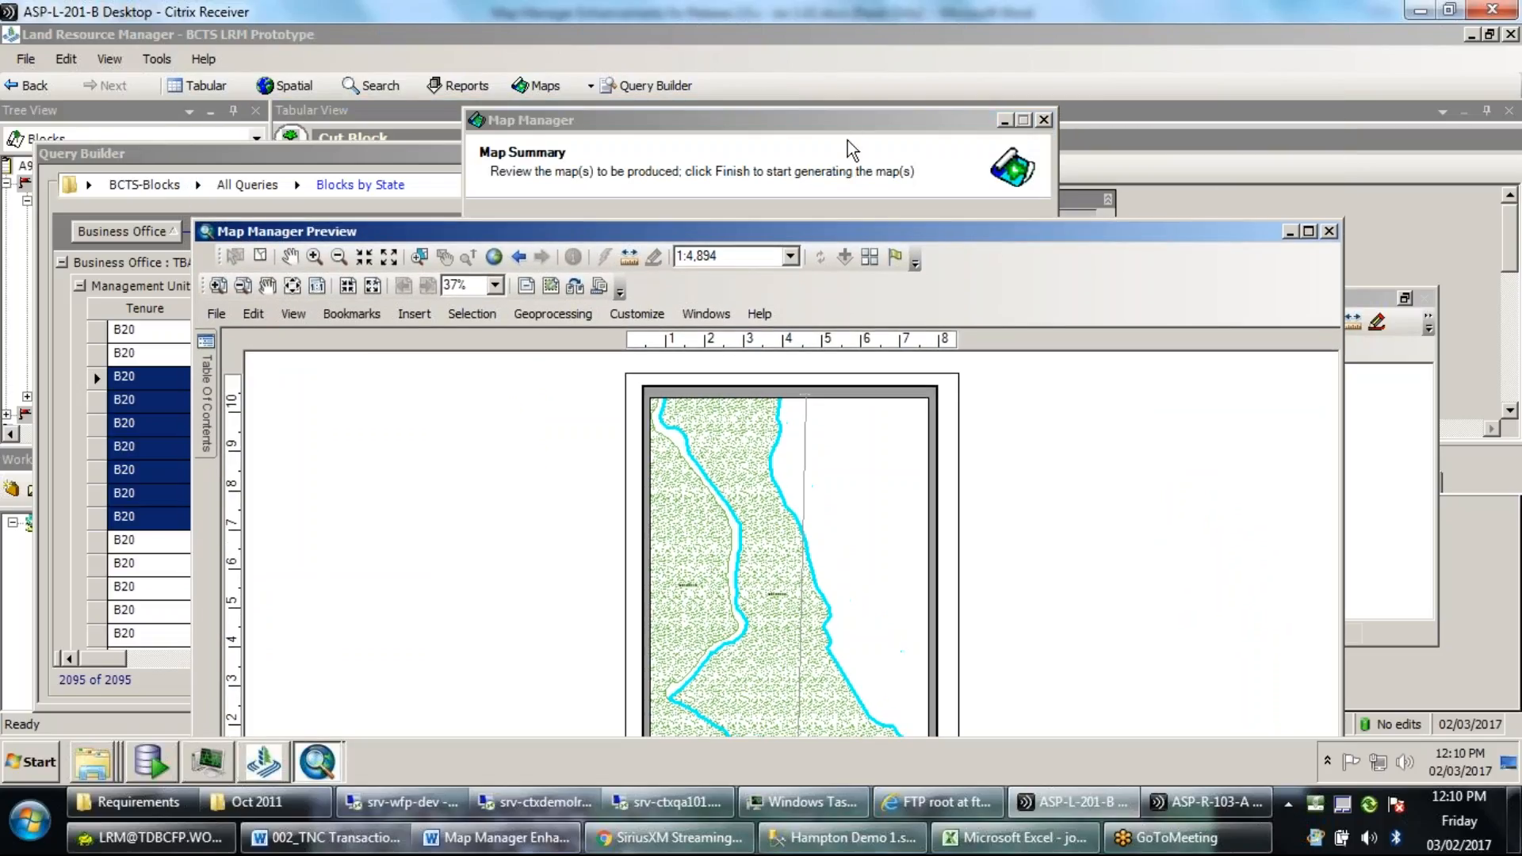
pyautogui.moveTo(837, 235); pyautogui.dragTo(931, 347)
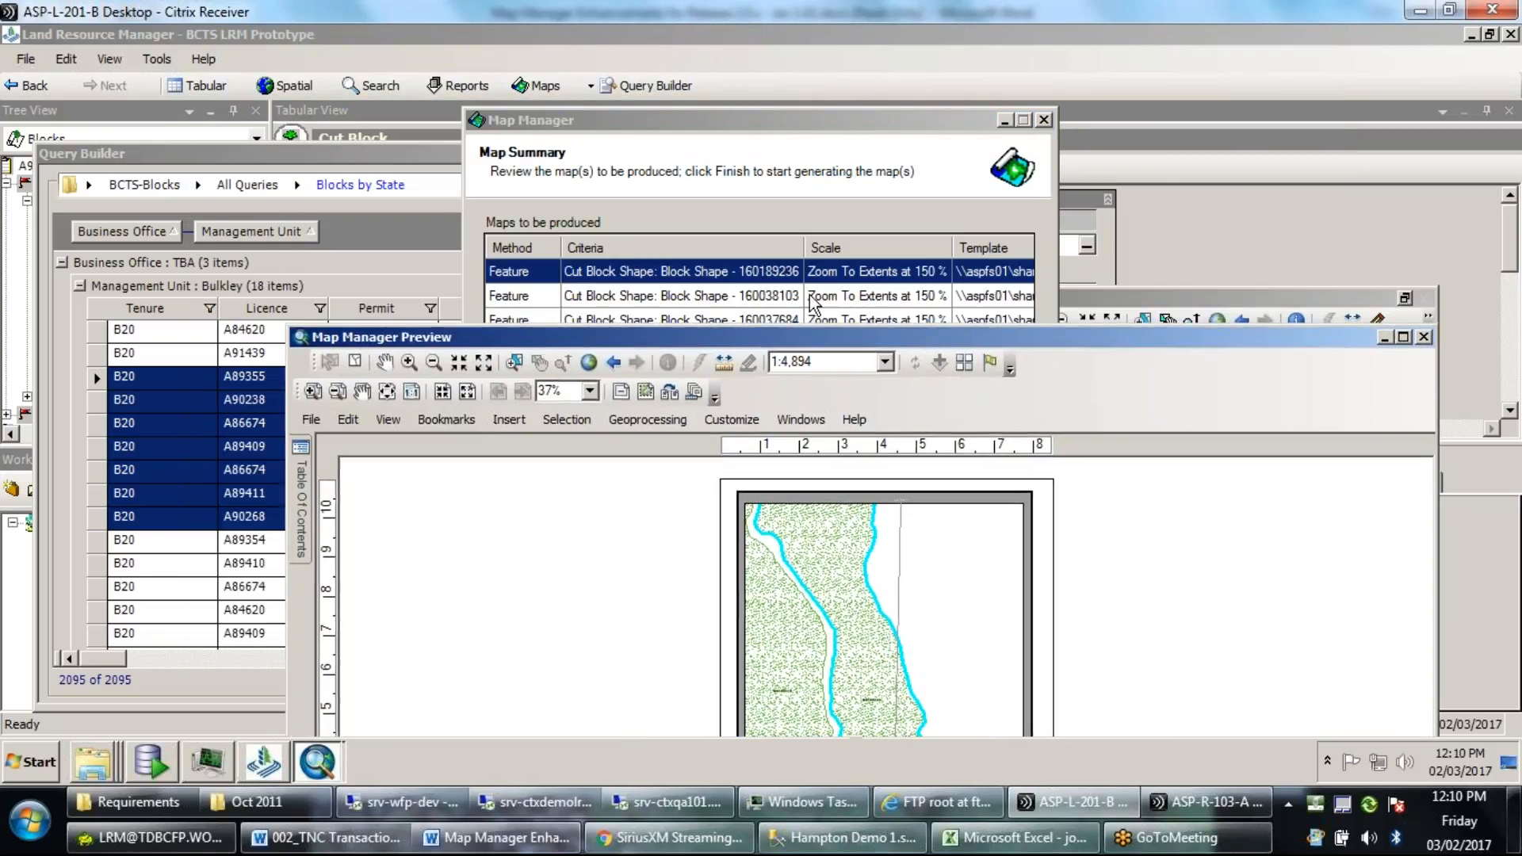
pyautogui.click(773, 297)
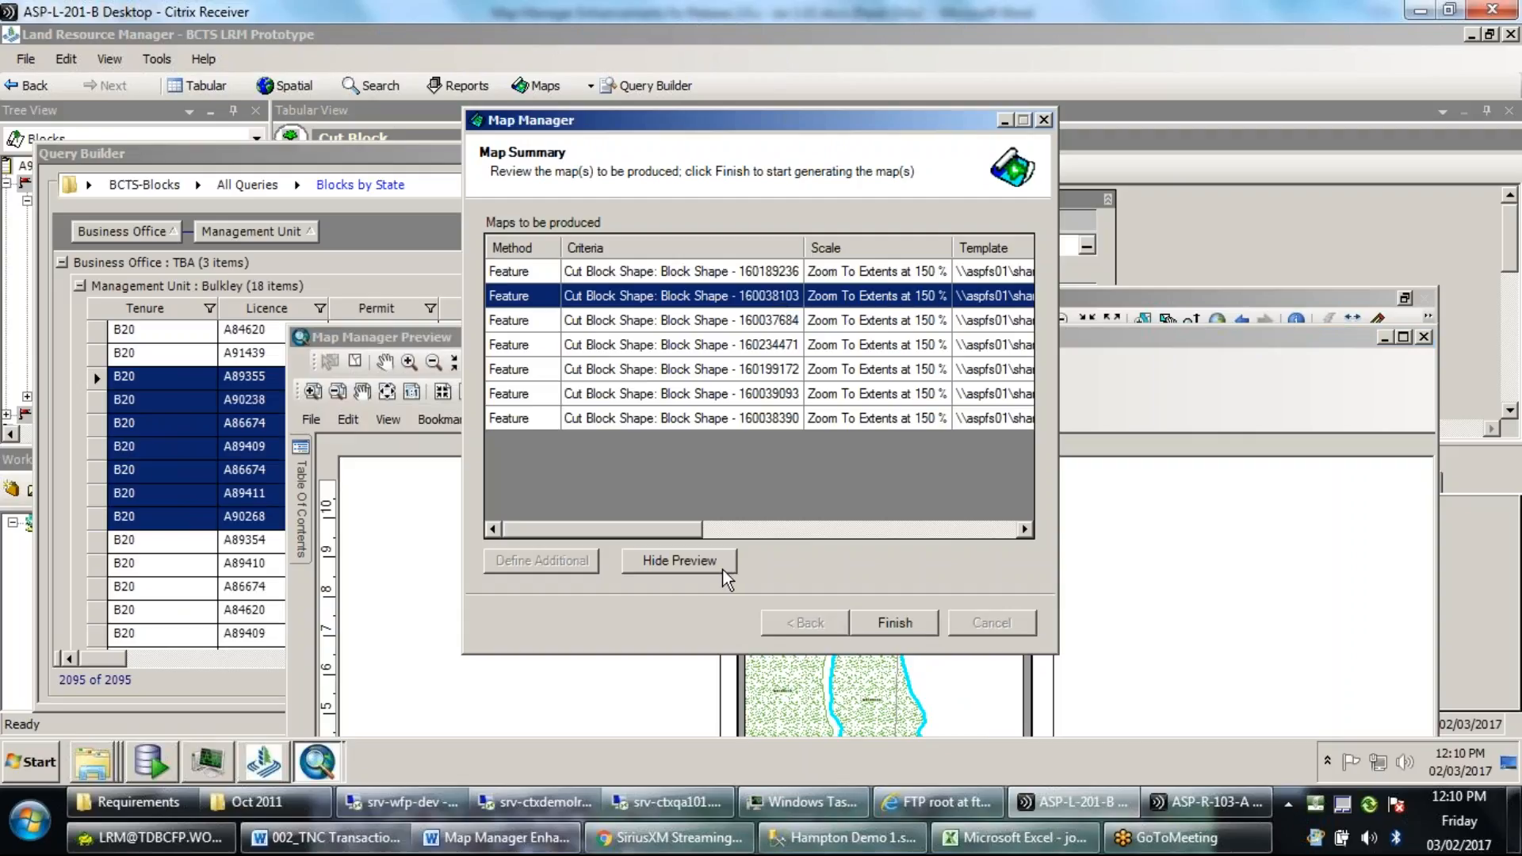
pyautogui.click(693, 572)
pyautogui.click(693, 571)
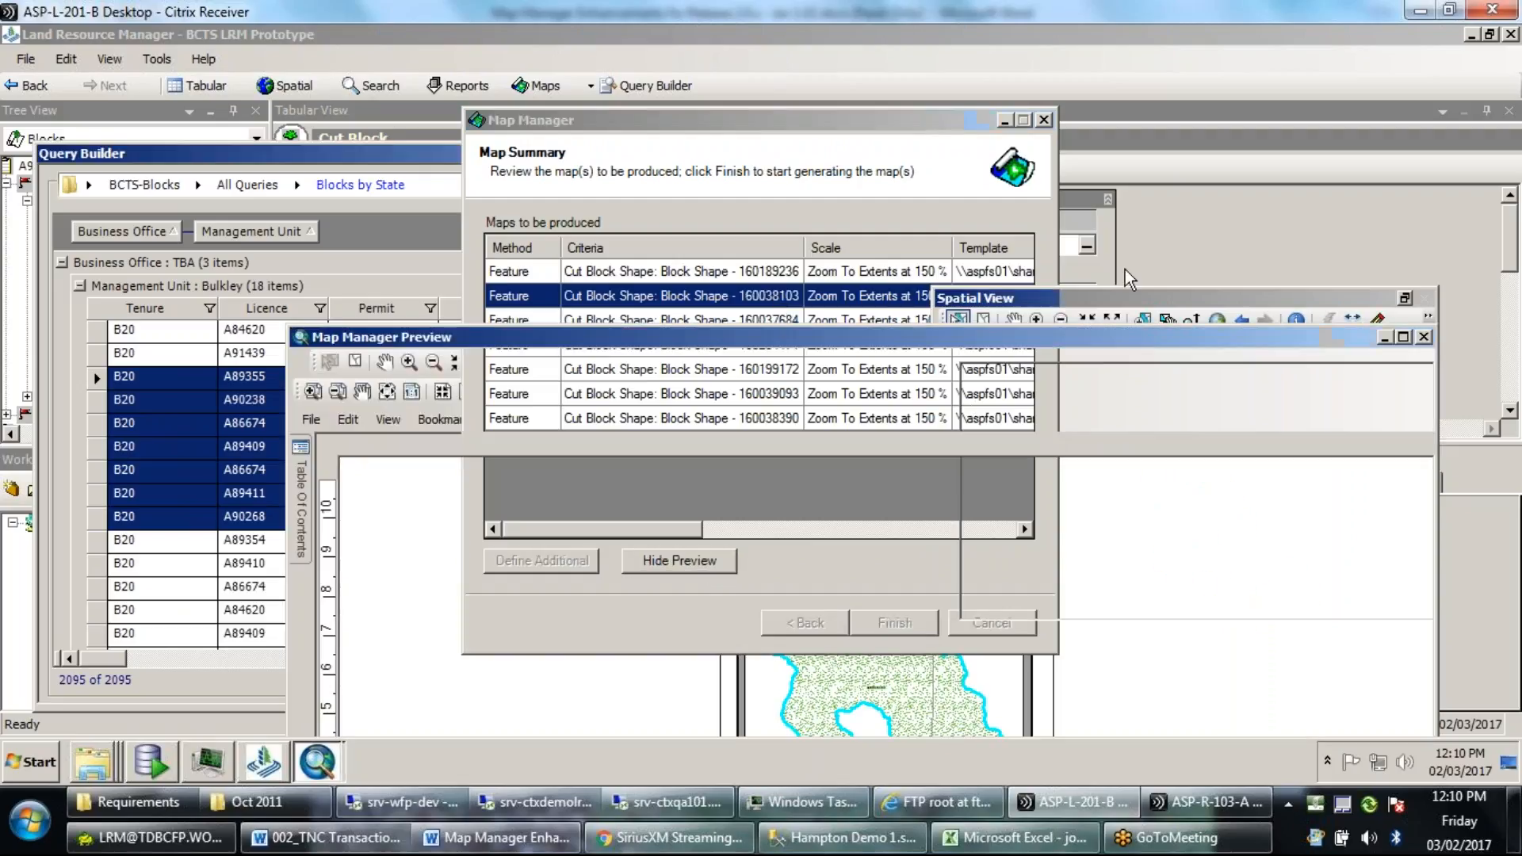
pyautogui.moveTo(824, 339); pyautogui.dragTo(782, 155)
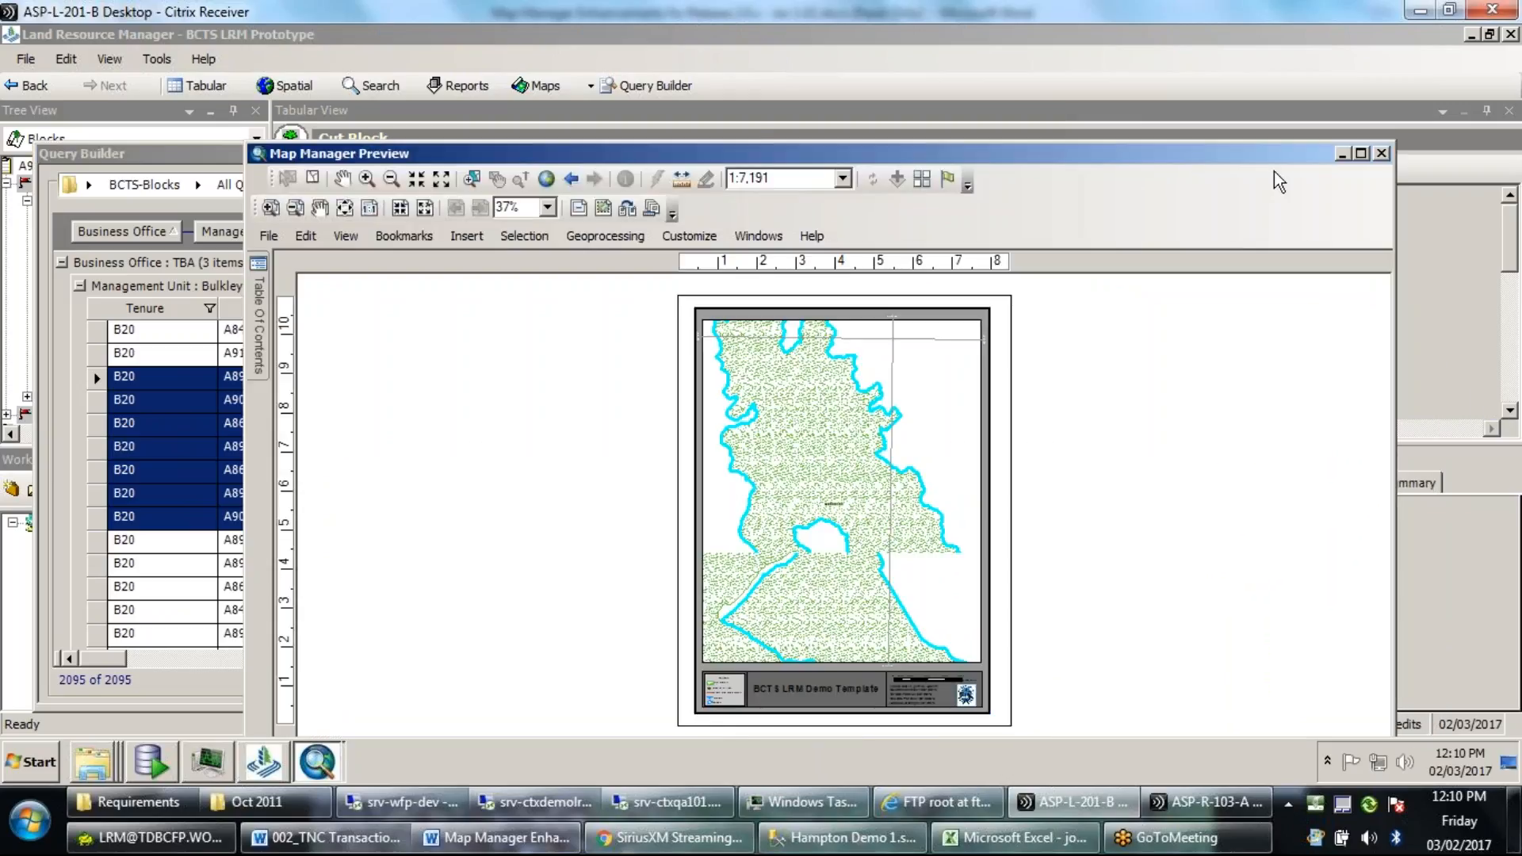
pyautogui.click(1381, 153)
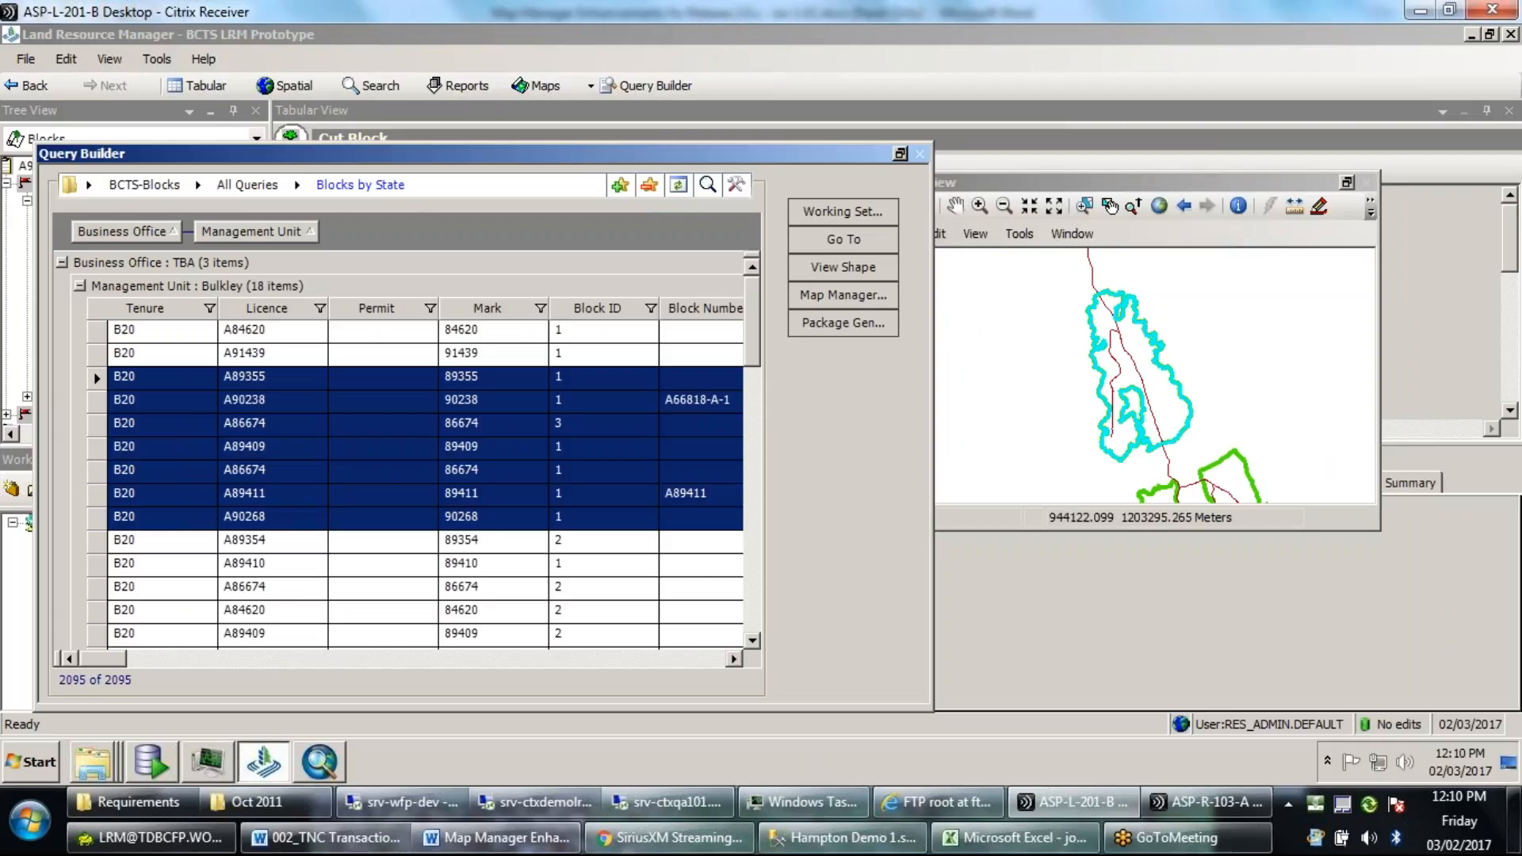
# Return to the map summary and generate the maps for the selected blocks.
pyautogui.click(311, 766)
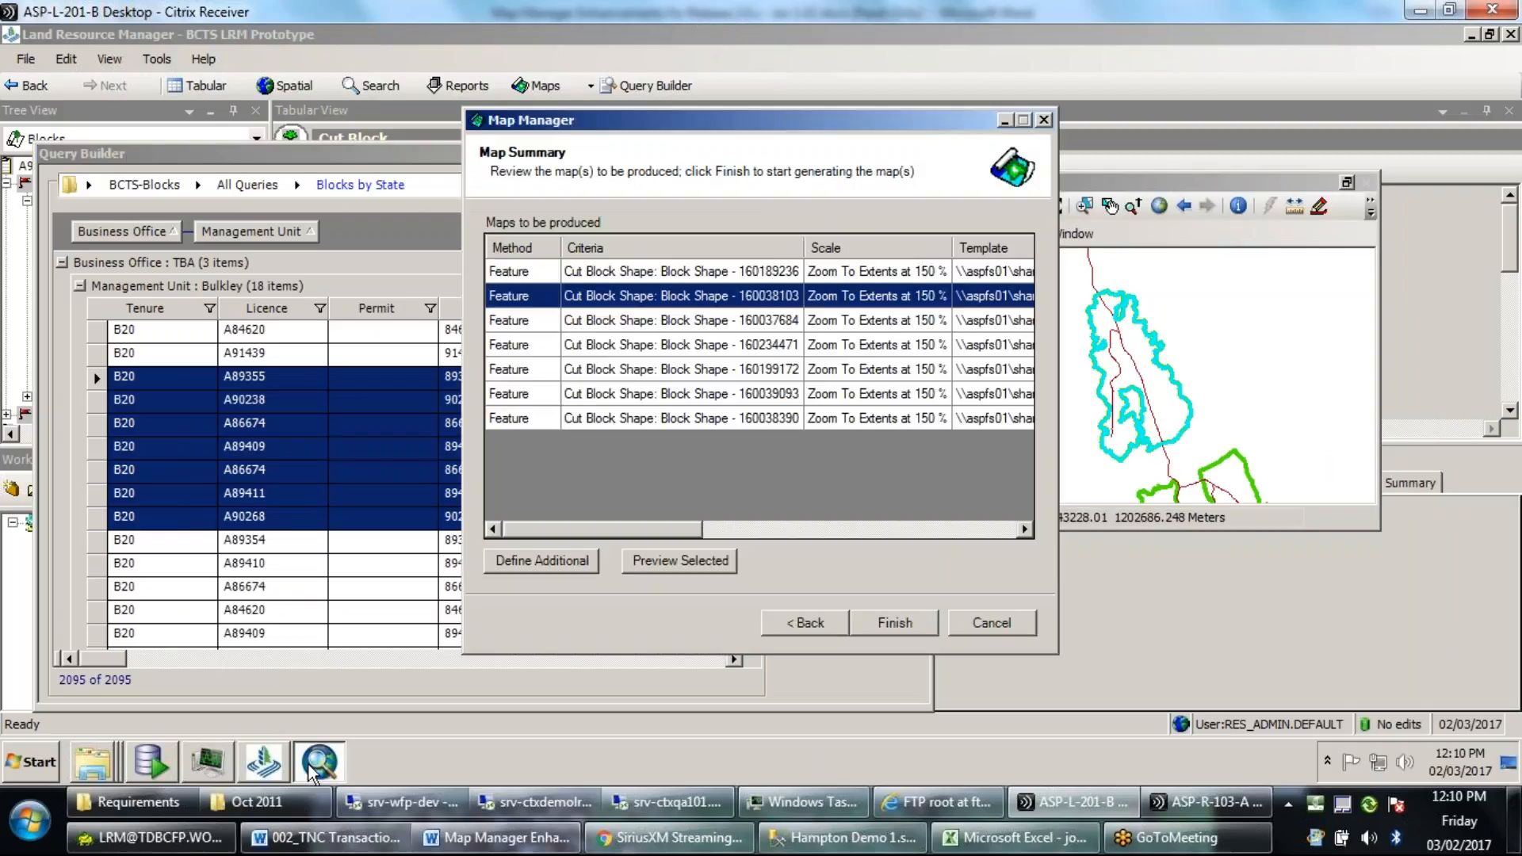
pyautogui.click(885, 624)
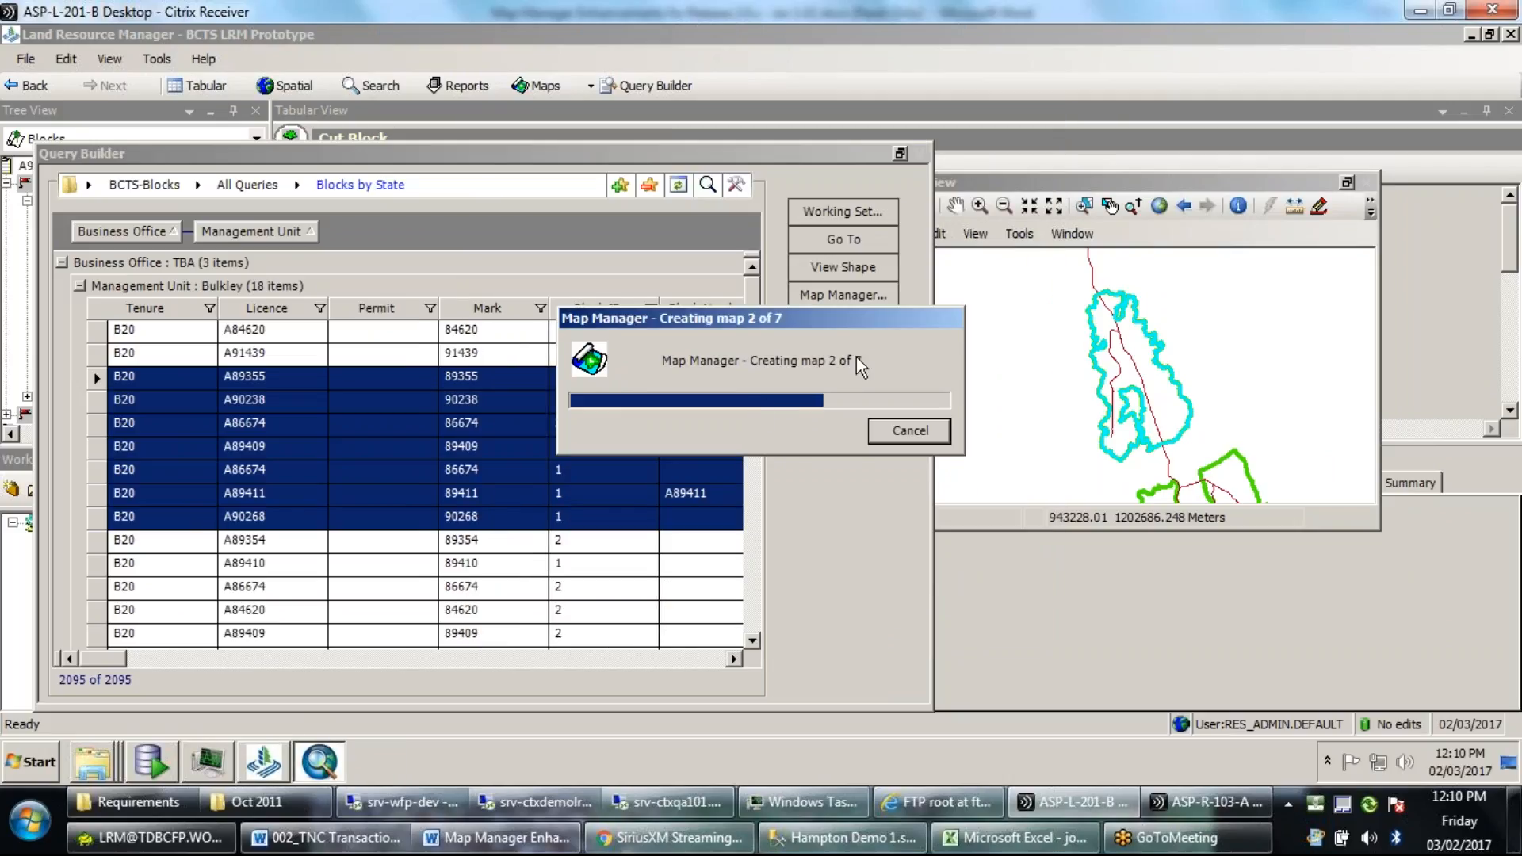